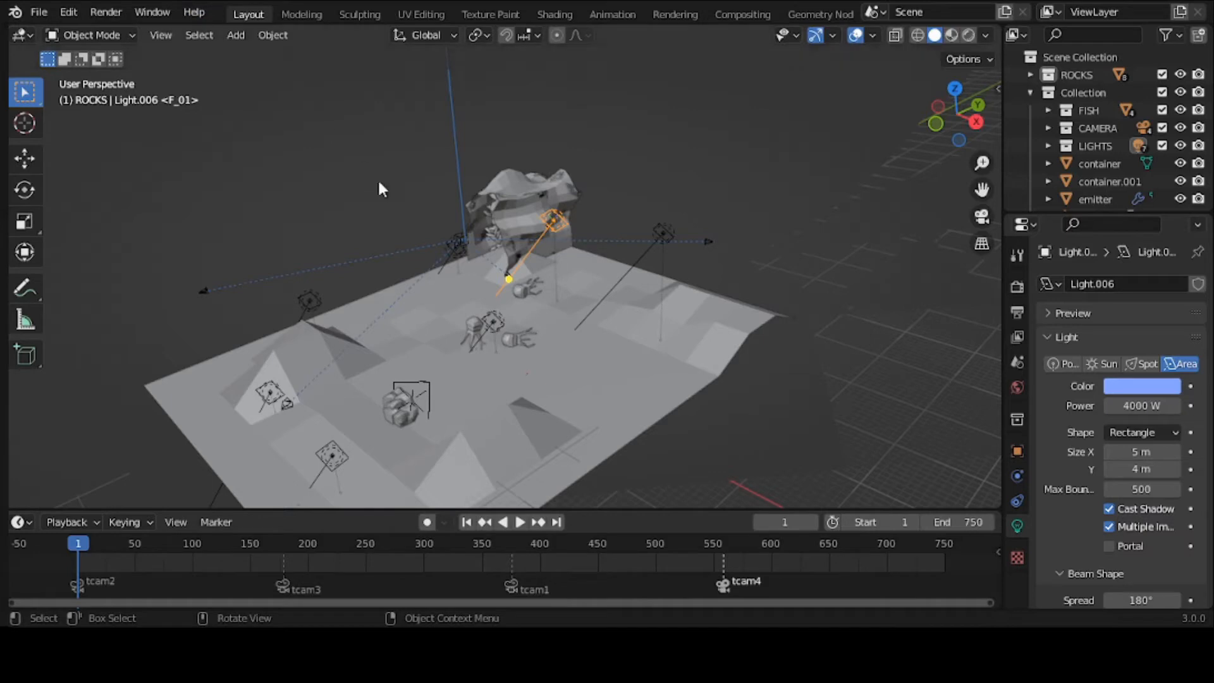
Step: Delete rock1, the front block of the small rock cluster on the ground plane
{"action": "scroll", "coordinate": [466, 351], "scroll_direction": "up", "scroll_amount": 4}
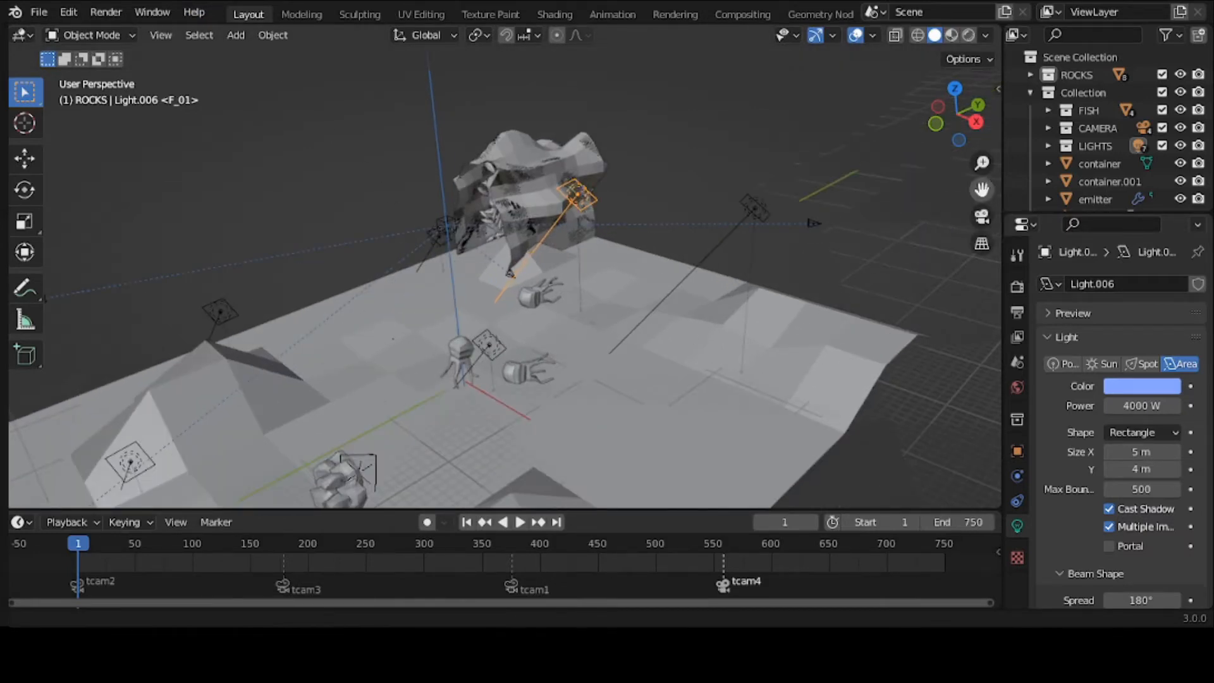
{"action": "left_click_drag", "start_coordinate": [982, 189], "coordinate": [1044, 66]}
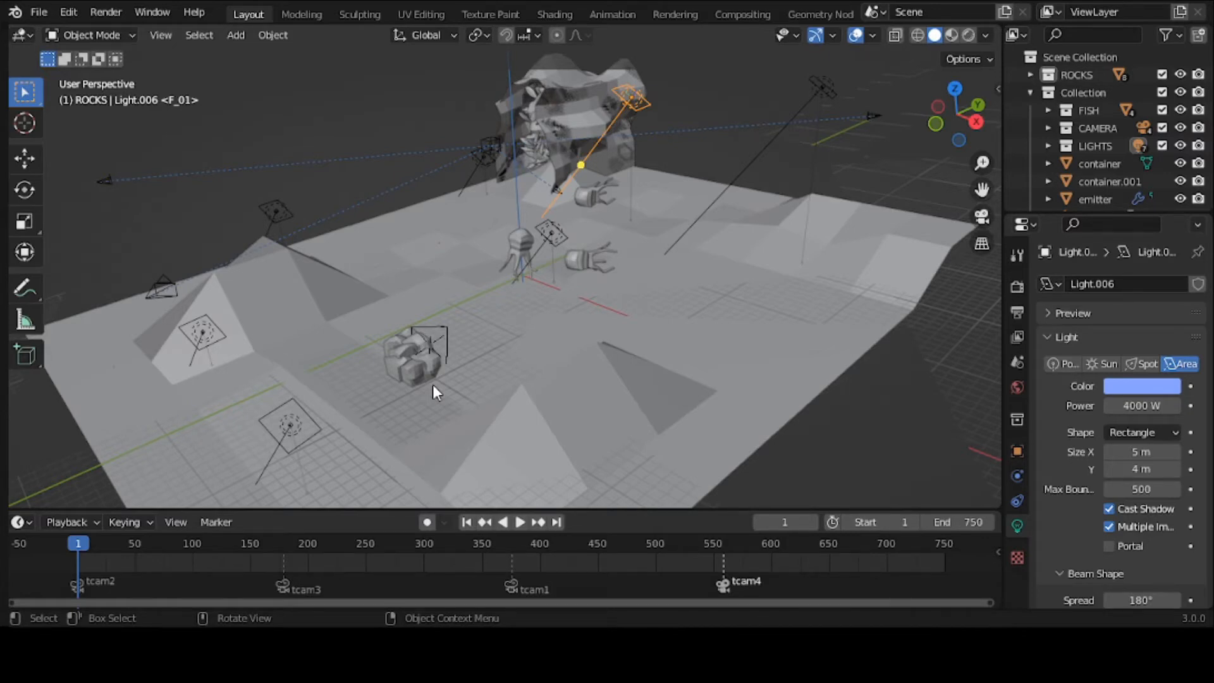
{"action": "scroll", "coordinate": [431, 382], "scroll_direction": "up", "scroll_amount": 2}
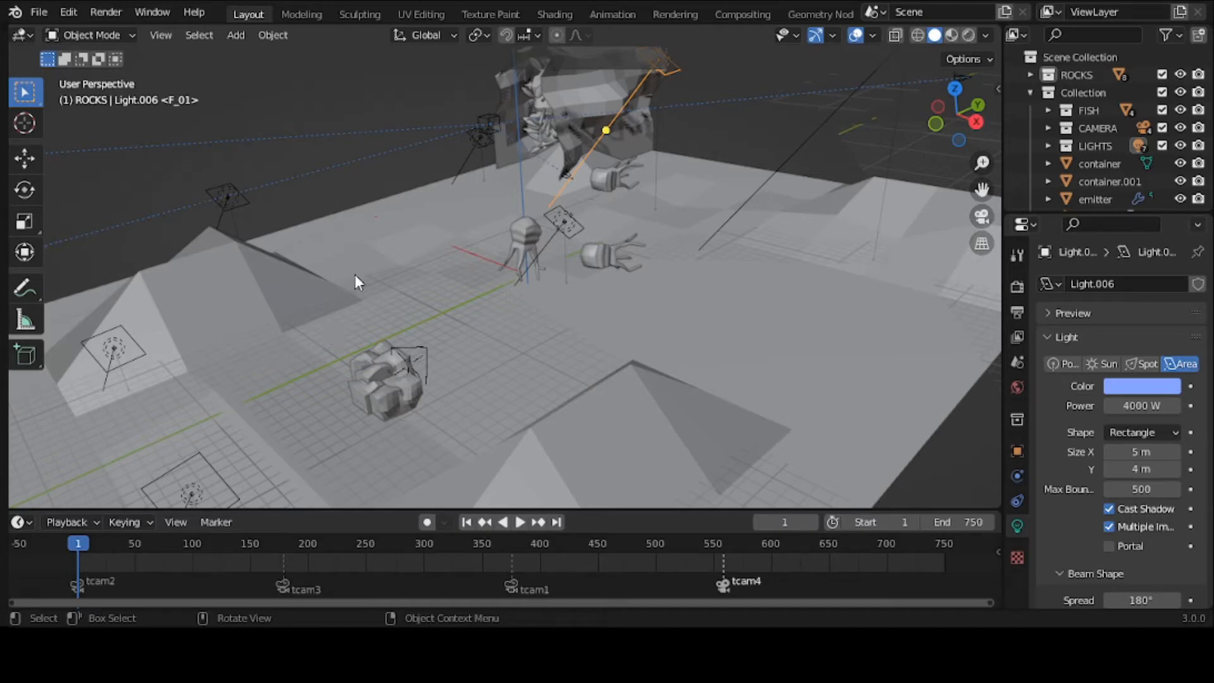
{"action": "left_click", "coordinate": [416, 347]}
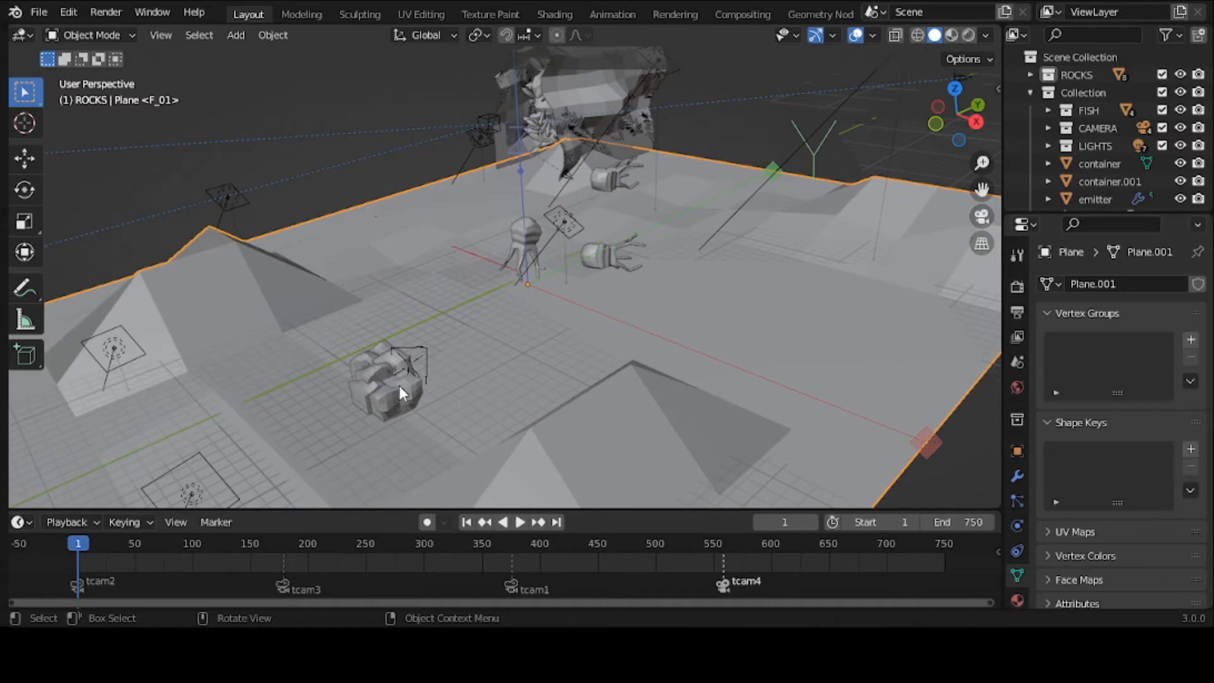
{"action": "middle_click_drag", "start_coordinate": [400, 386], "coordinate": [411, 358]}
{"action": "scroll", "coordinate": [397, 397], "scroll_direction": "up", "scroll_amount": 1}
{"action": "scroll", "coordinate": [397, 397], "scroll_direction": "down", "scroll_amount": 1}
{"action": "scroll", "coordinate": [399, 396], "scroll_direction": "down", "scroll_amount": 3}
{"action": "scroll", "coordinate": [411, 358], "scroll_direction": "up", "scroll_amount": 3}
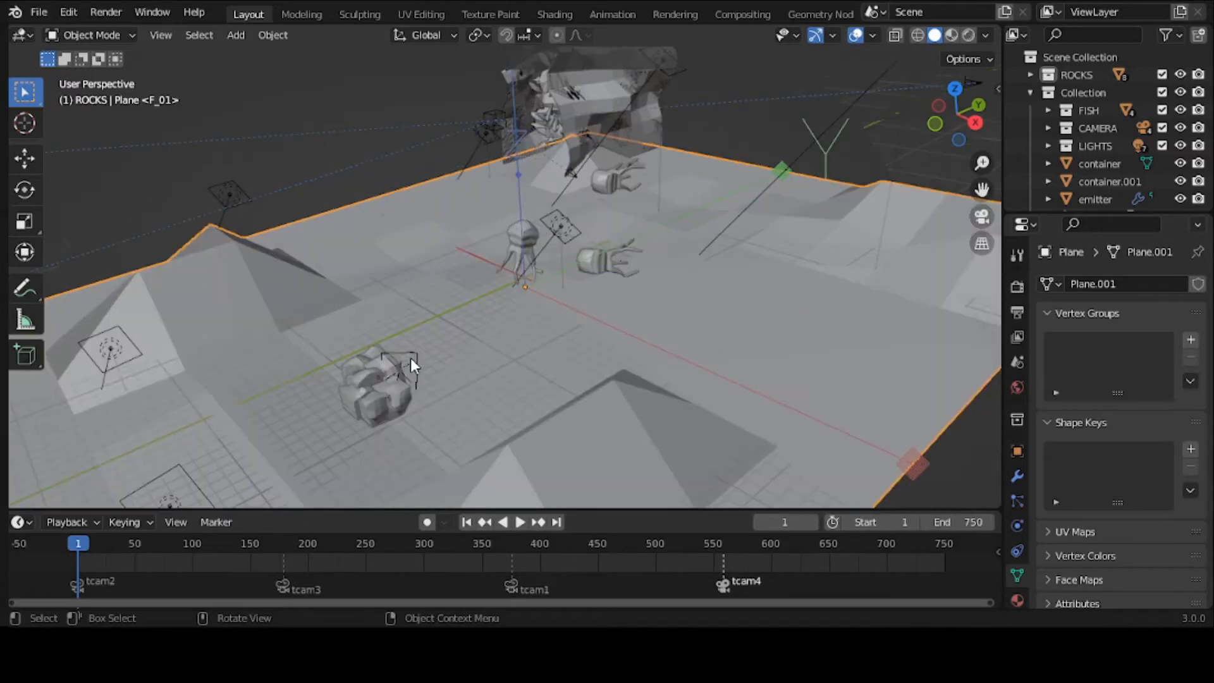
{"action": "left_click", "coordinate": [377, 401]}
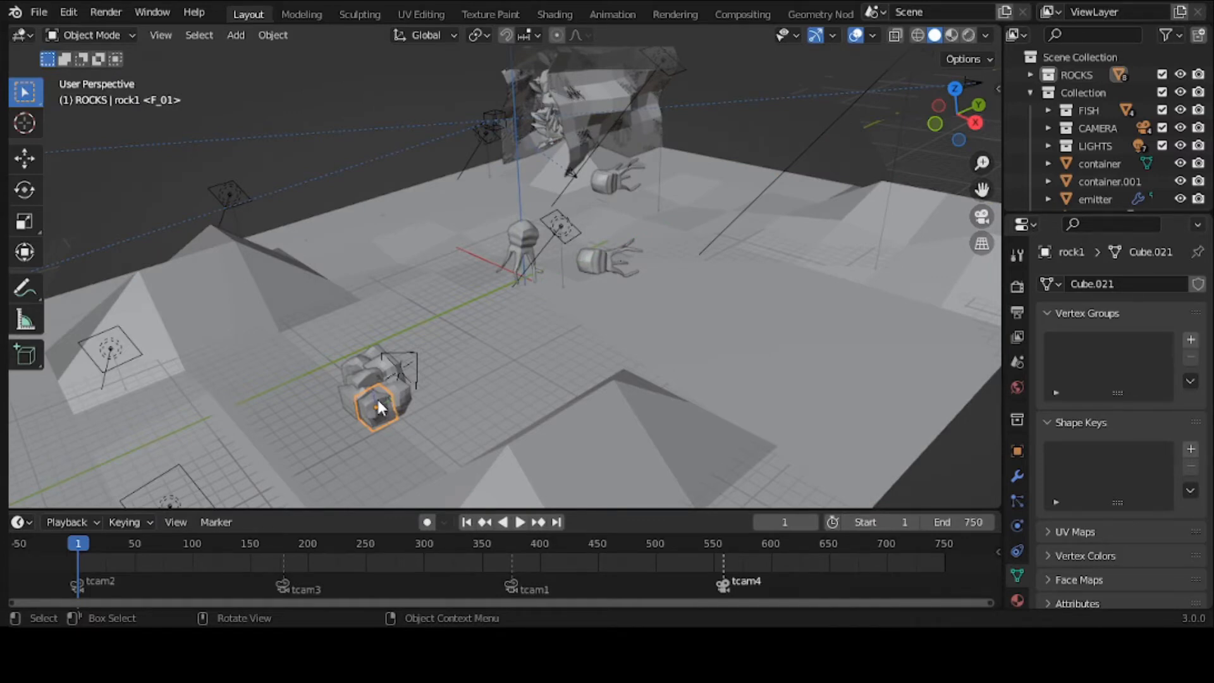
{"action": "key", "text": "x"}
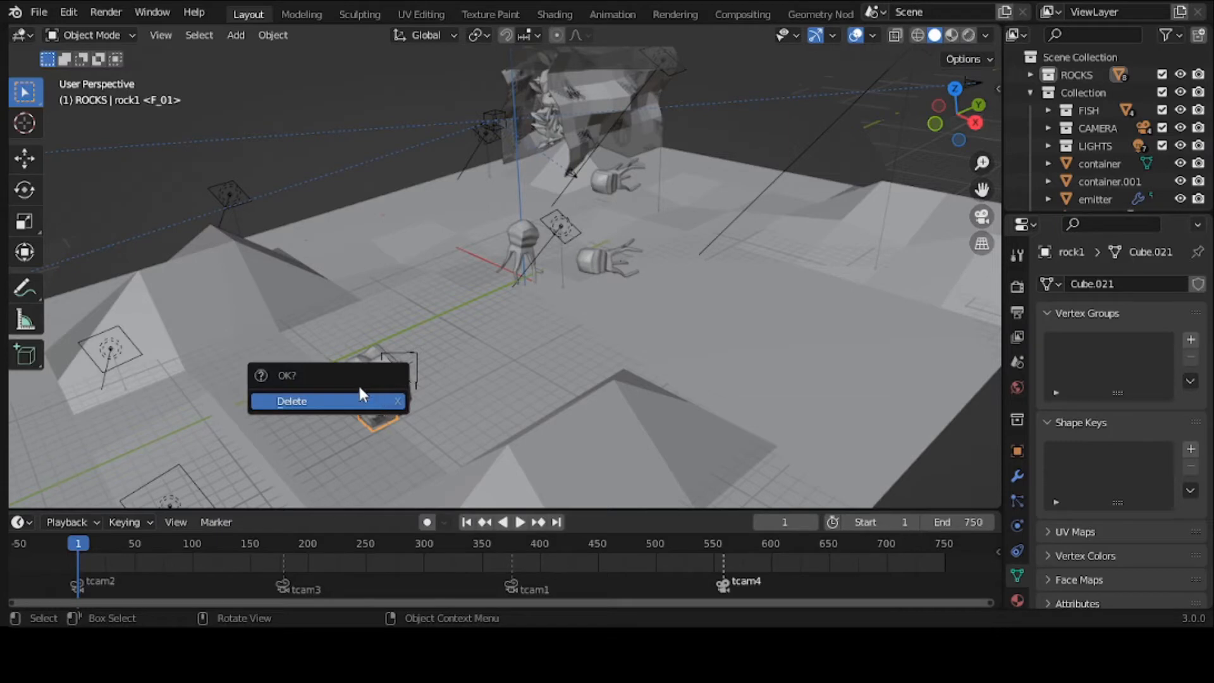
{"action": "left_click", "coordinate": [364, 401]}
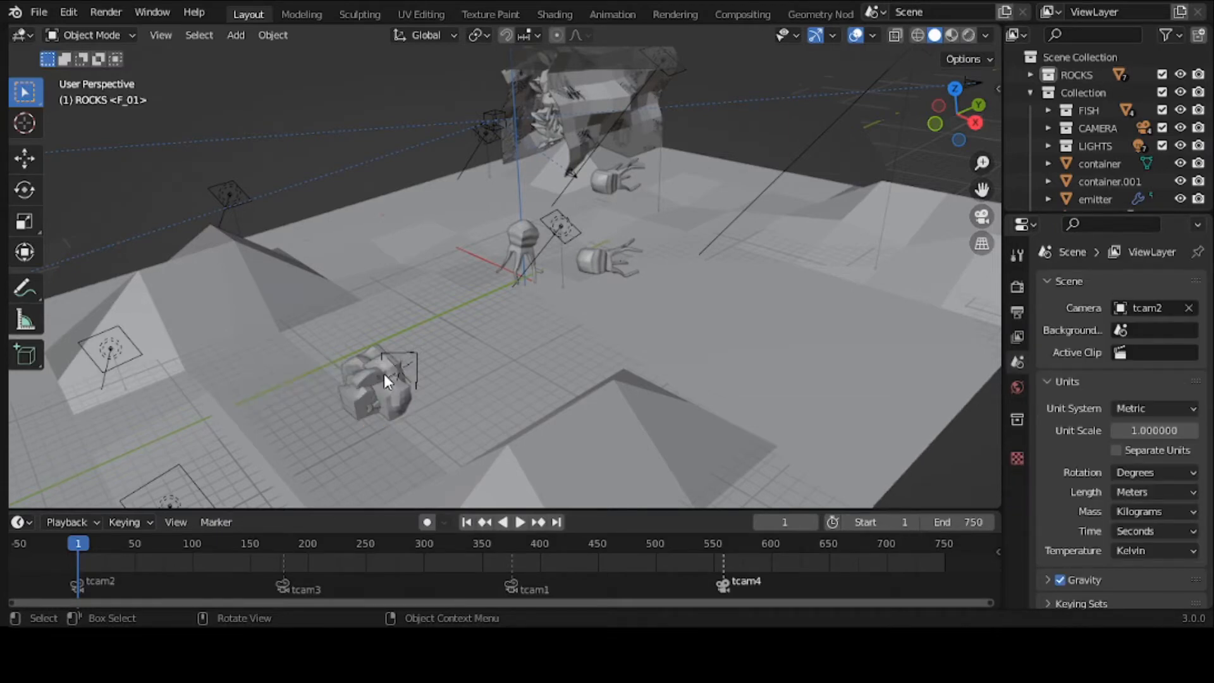
Step: Delete rock5 from the small rock cluster
{"action": "left_click", "coordinate": [385, 373]}
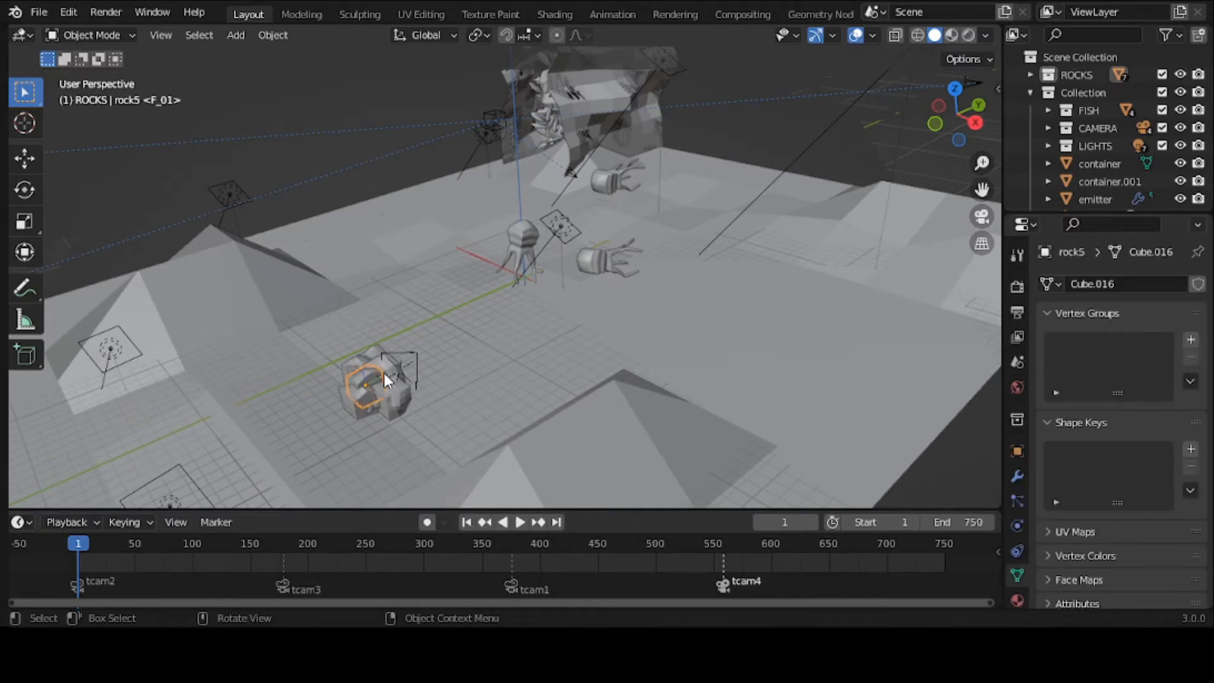
{"action": "key", "text": "x"}
{"action": "left_click", "coordinate": [385, 373]}
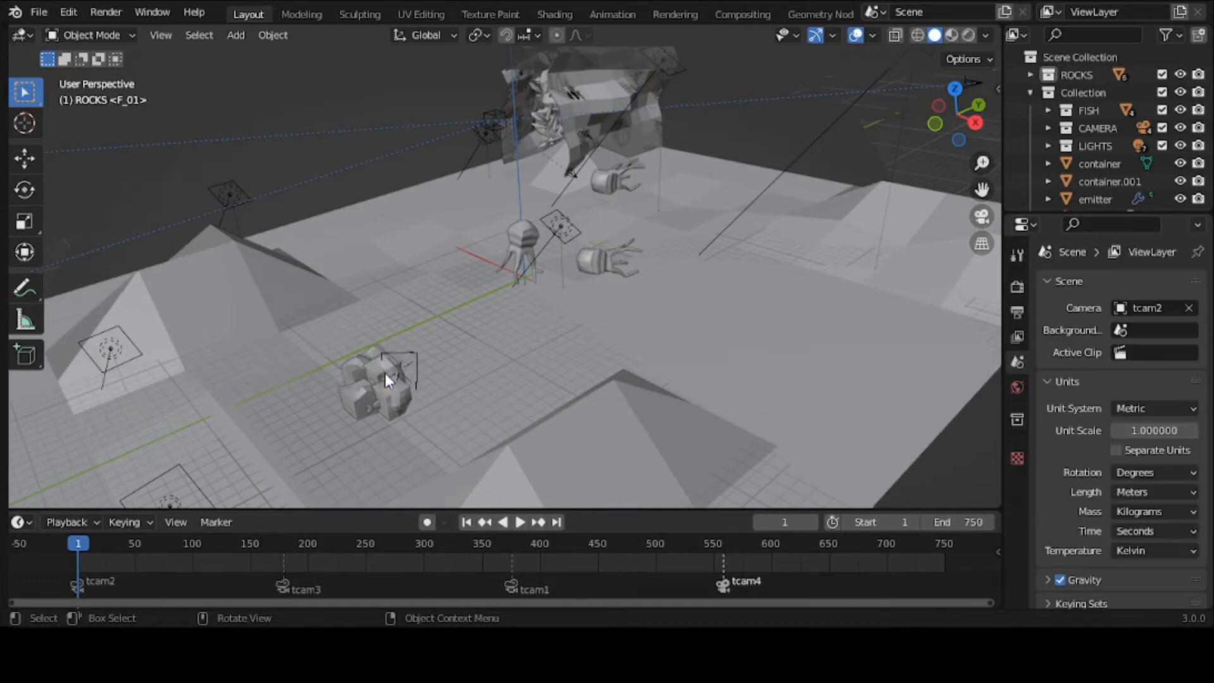
Step: Delete rock3, the block beside the camera frame in the small rock cluster
{"action": "scroll", "coordinate": [385, 373], "scroll_direction": "up", "scroll_amount": 3}
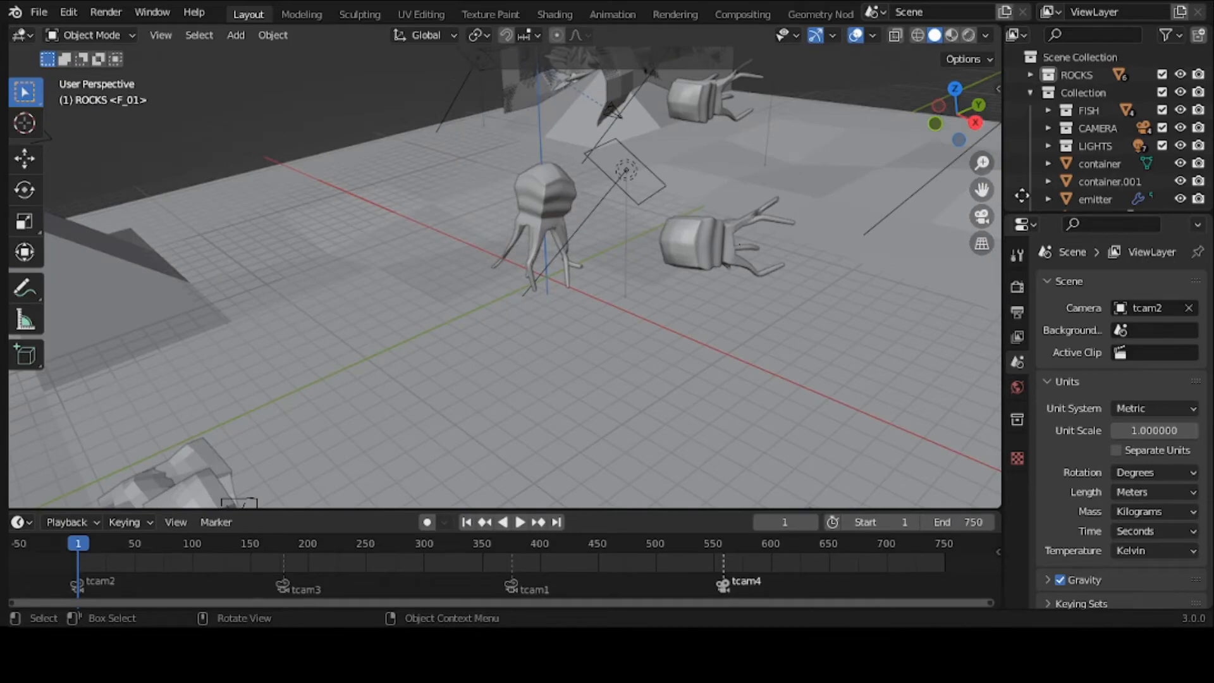
{"action": "left_click_drag", "start_coordinate": [982, 190], "coordinate": [1118, 46]}
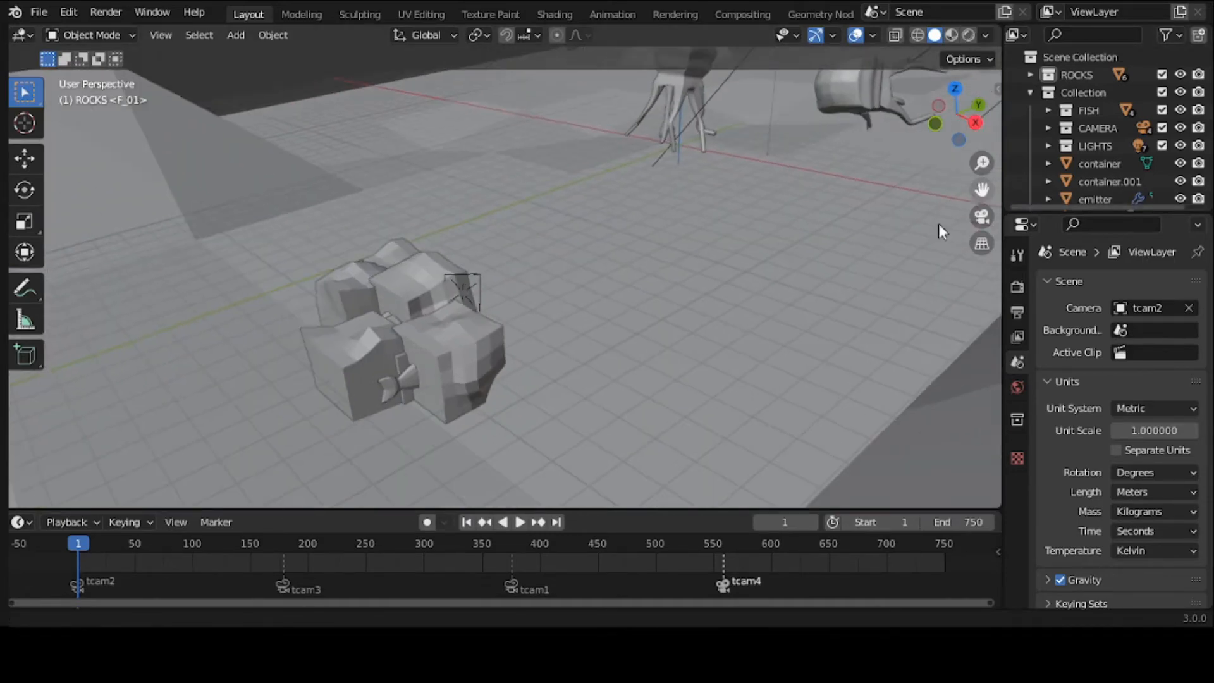
{"action": "left_click", "coordinate": [479, 336]}
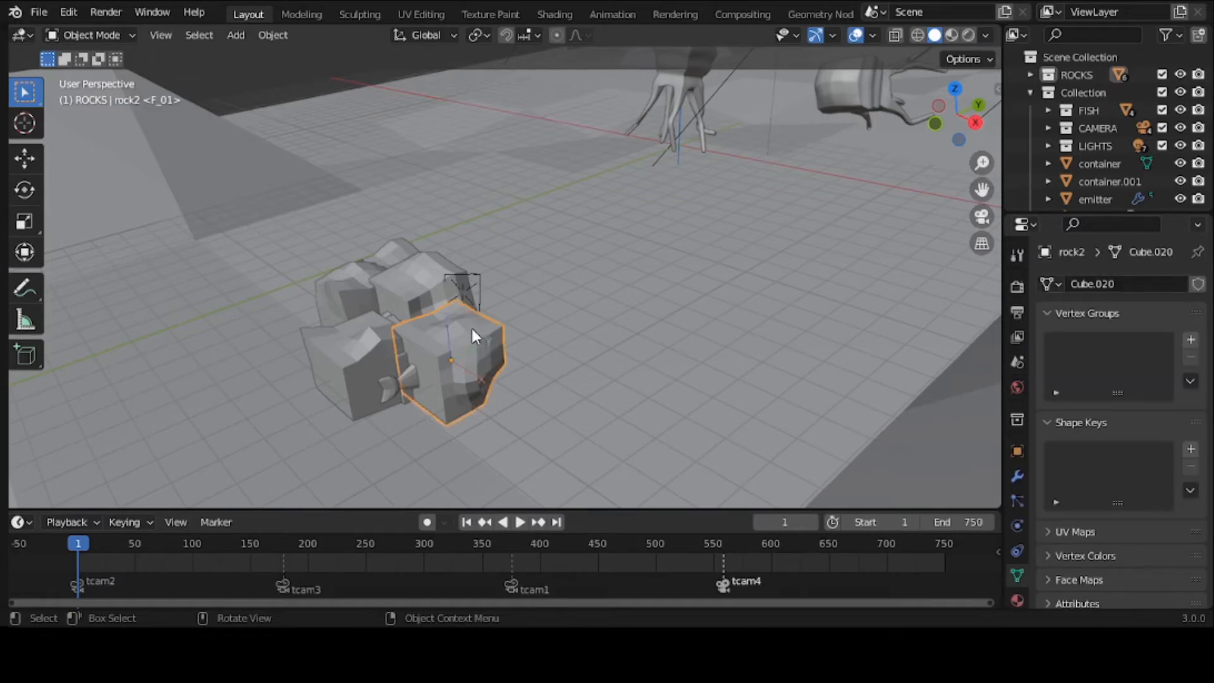
{"action": "left_click", "coordinate": [472, 329], "text": "alt"}
{"action": "left_click", "coordinate": [472, 323]}
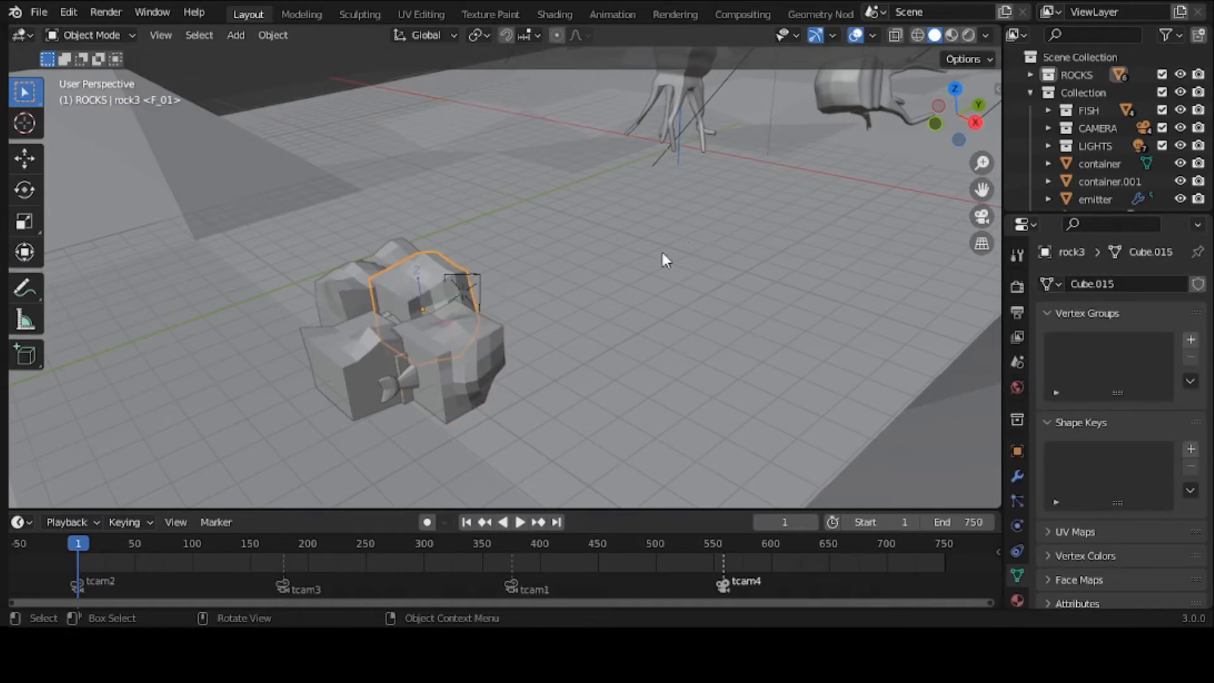
{"action": "key", "text": "x"}
{"action": "left_click", "coordinate": [608, 279]}
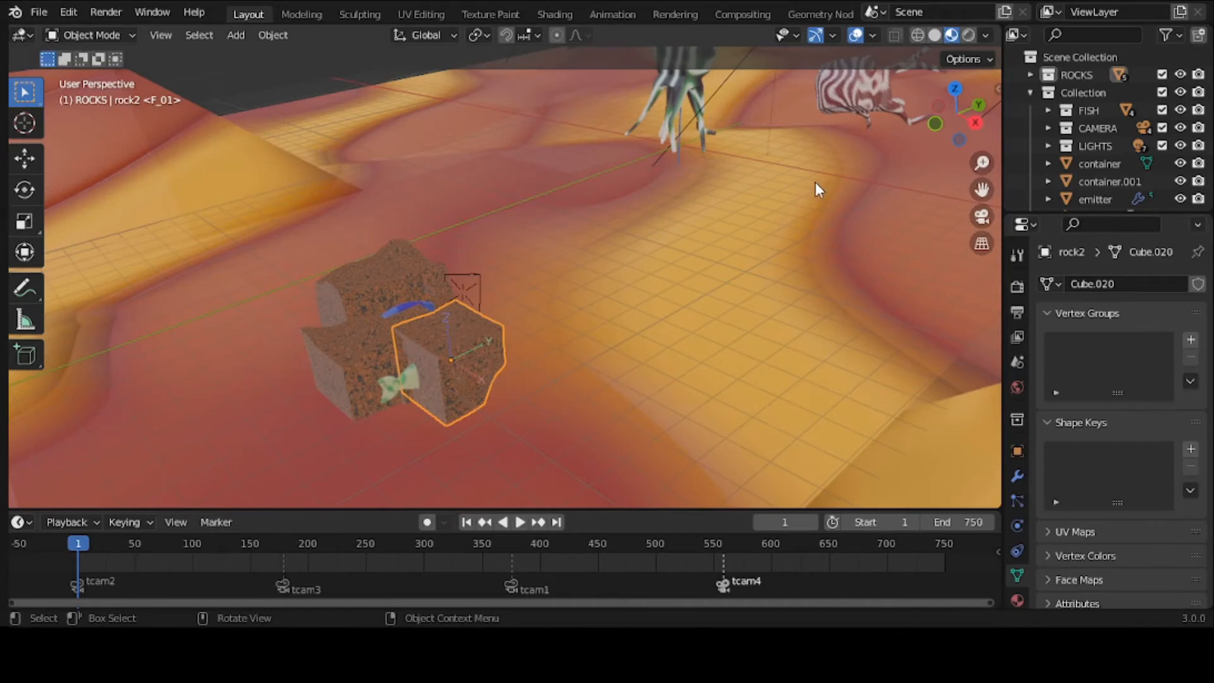
{"action": "scroll", "coordinate": [815, 182], "scroll_direction": "down", "scroll_amount": 8}
{"action": "scroll", "coordinate": [814, 182], "scroll_direction": "down", "scroll_amount": 2}
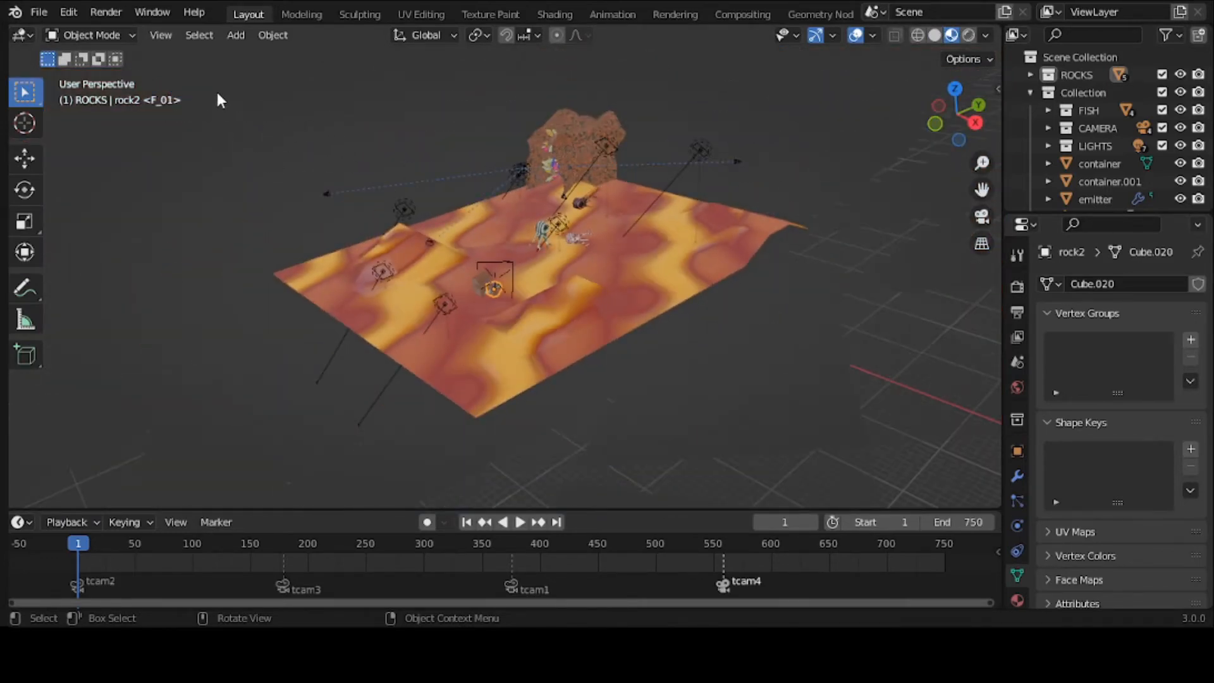
{"action": "left_click_drag", "start_coordinate": [216, 91], "coordinate": [860, 421]}
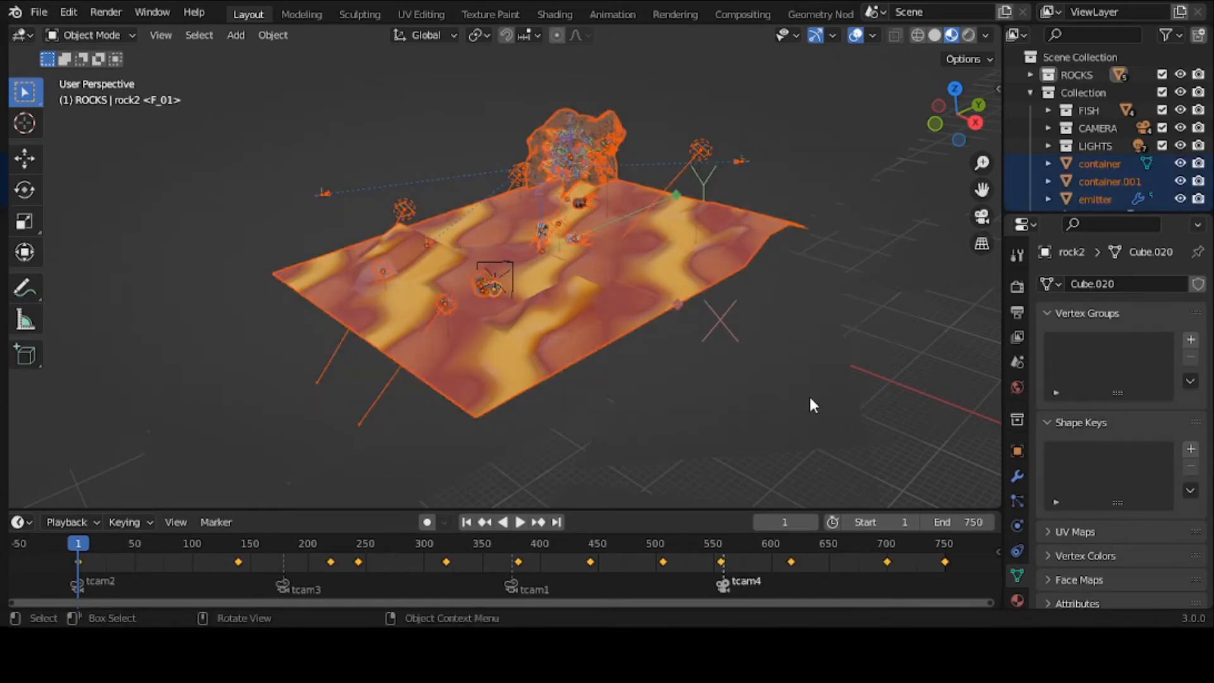
{"action": "key", "text": "s"}
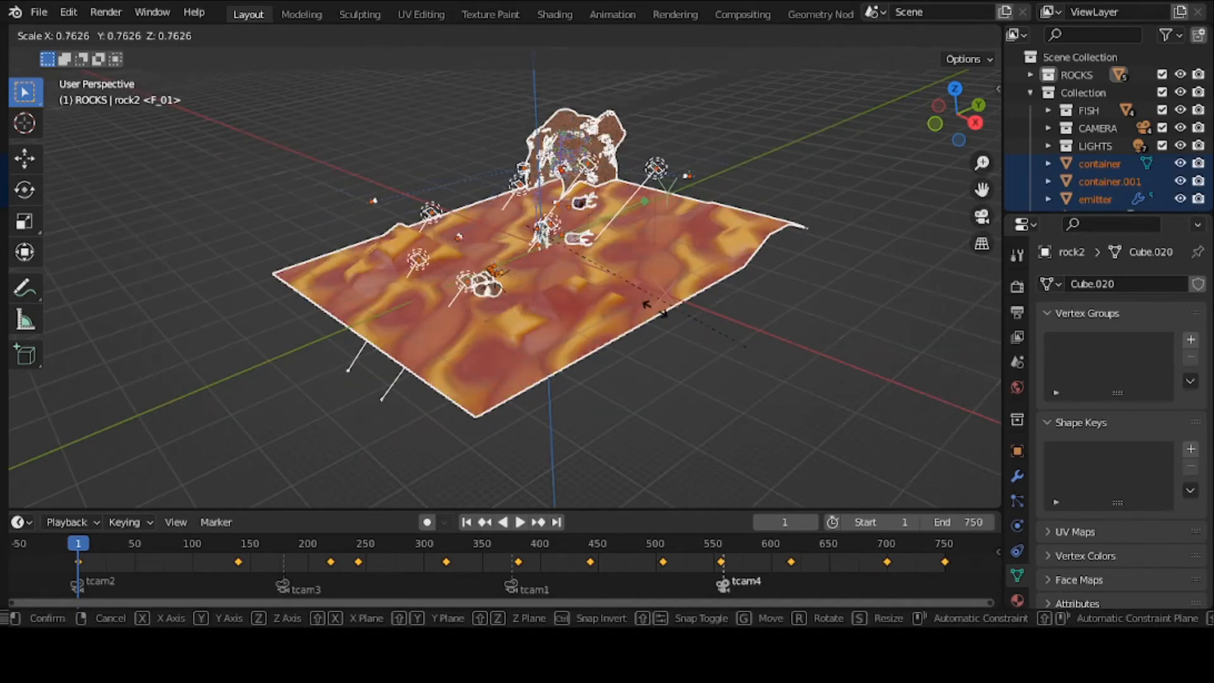
{"action": "right_click", "coordinate": [579, 272]}
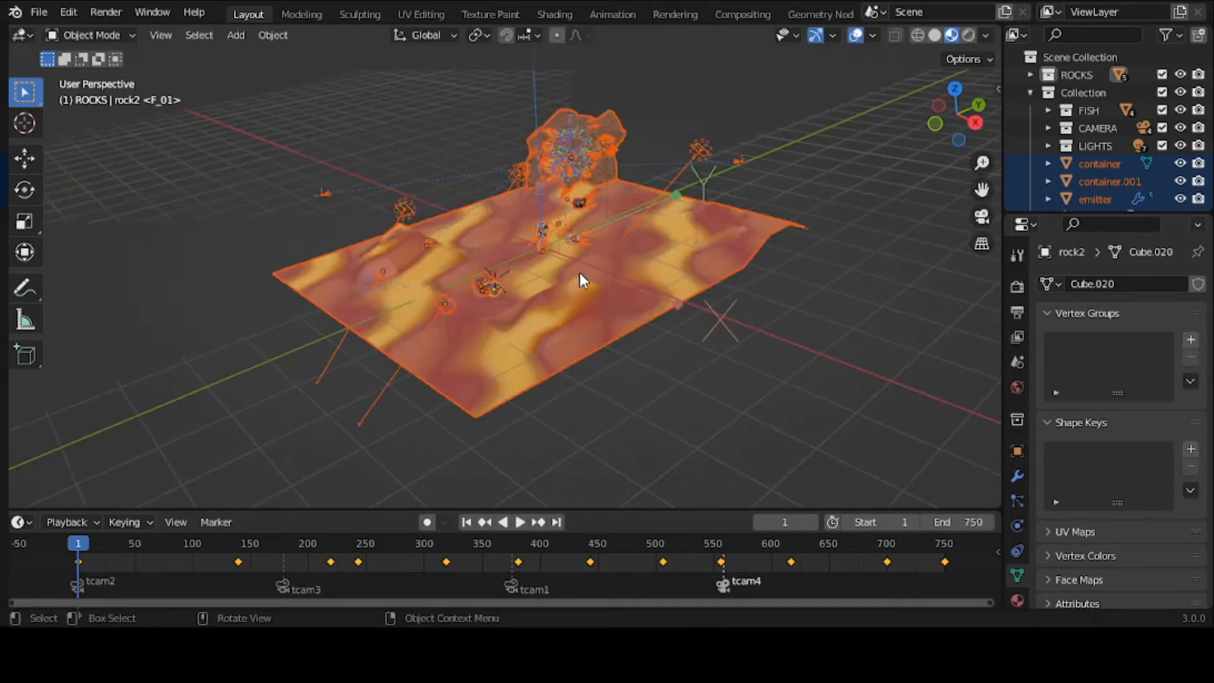
{"action": "left_click", "coordinate": [651, 387]}
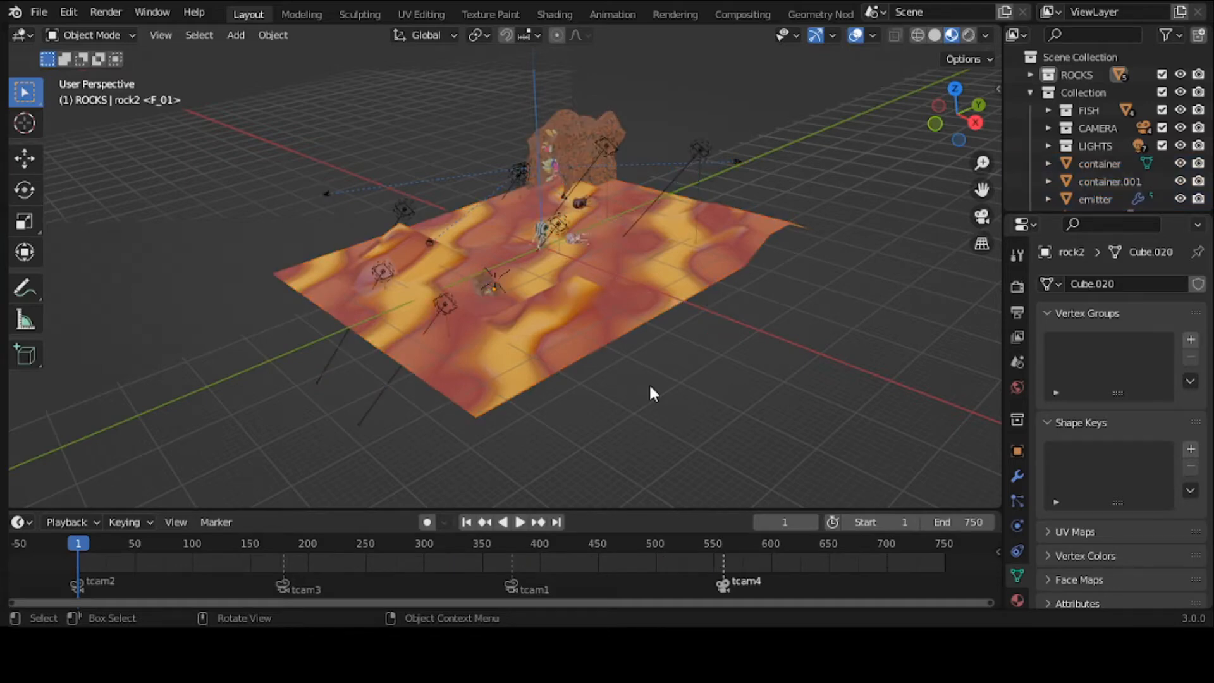
Step: Delete rock2, the block covering the head of the green-spotted fish
{"action": "scroll", "coordinate": [649, 382], "scroll_direction": "up", "scroll_amount": 10}
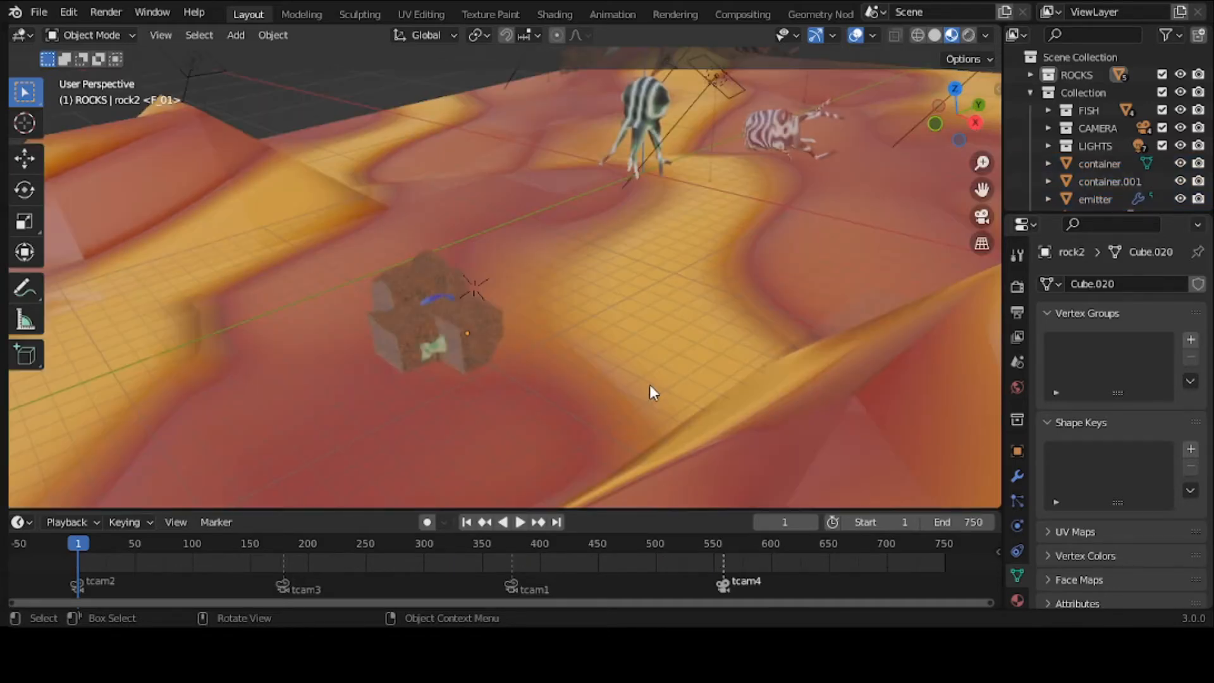
{"action": "left_click", "coordinate": [474, 332]}
{"action": "scroll", "coordinate": [435, 345], "scroll_direction": "up", "scroll_amount": 4}
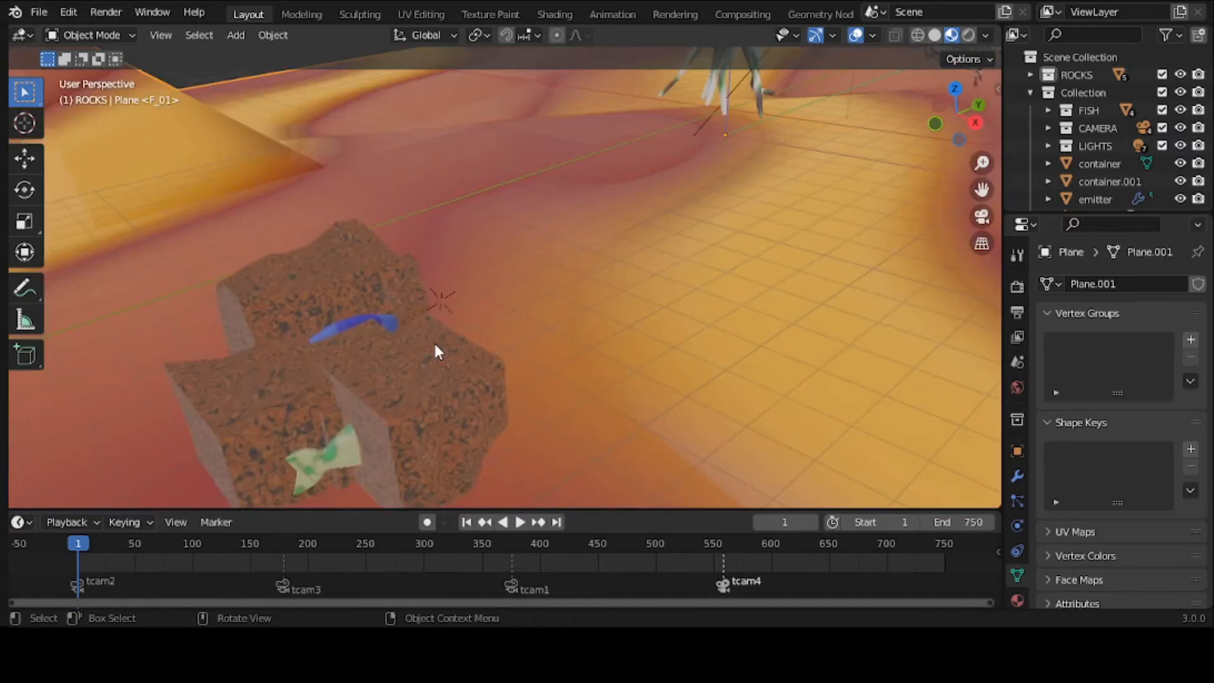
{"action": "left_click", "coordinate": [441, 426]}
{"action": "key", "text": "x"}
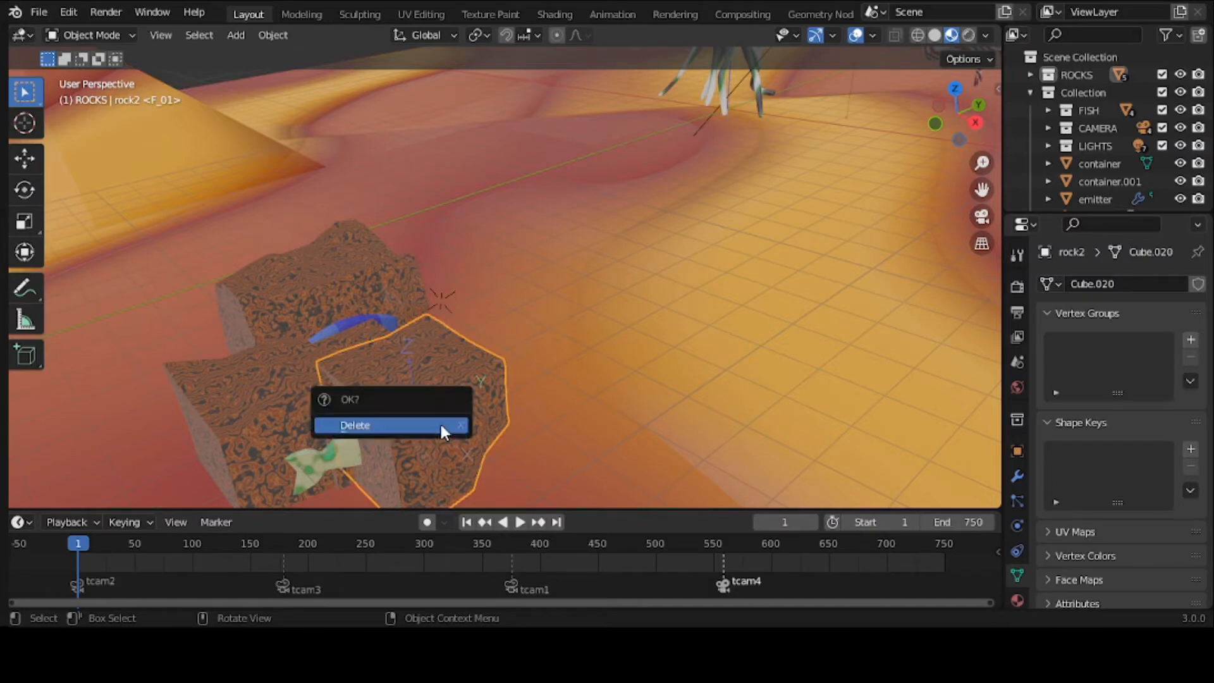
{"action": "left_click", "coordinate": [441, 428]}
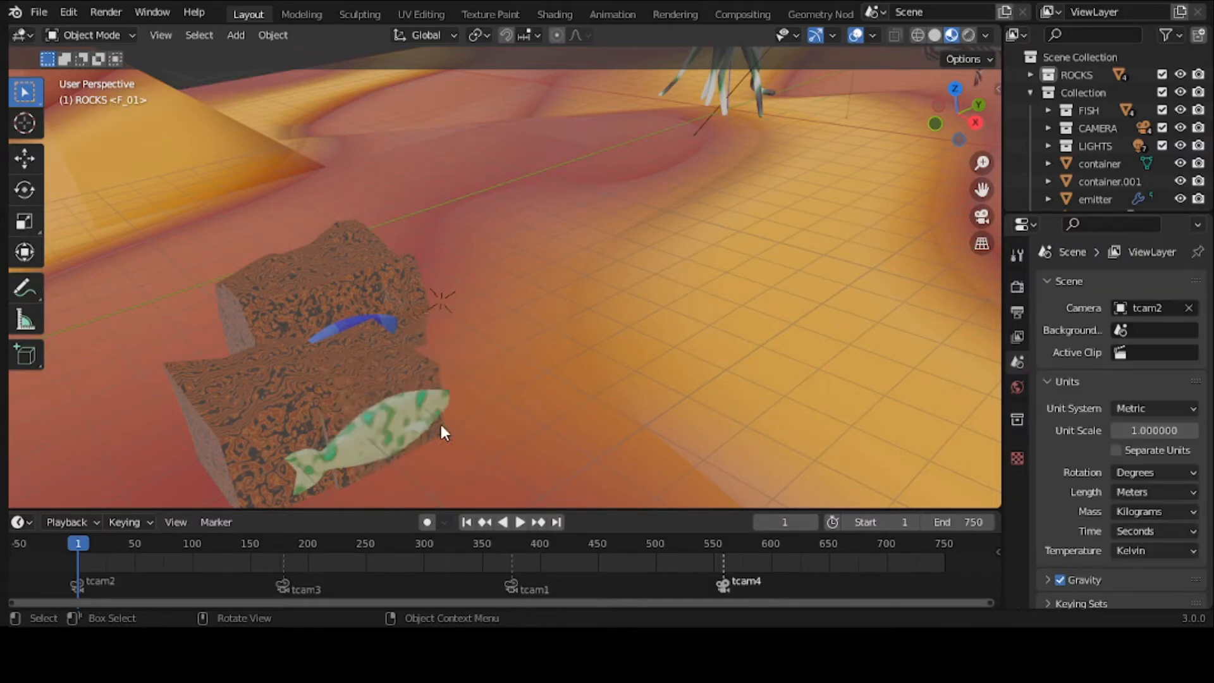
Step: Try deleting the ground plane beneath the rocks, and undo its deletion
{"action": "left_click", "coordinate": [248, 399]}
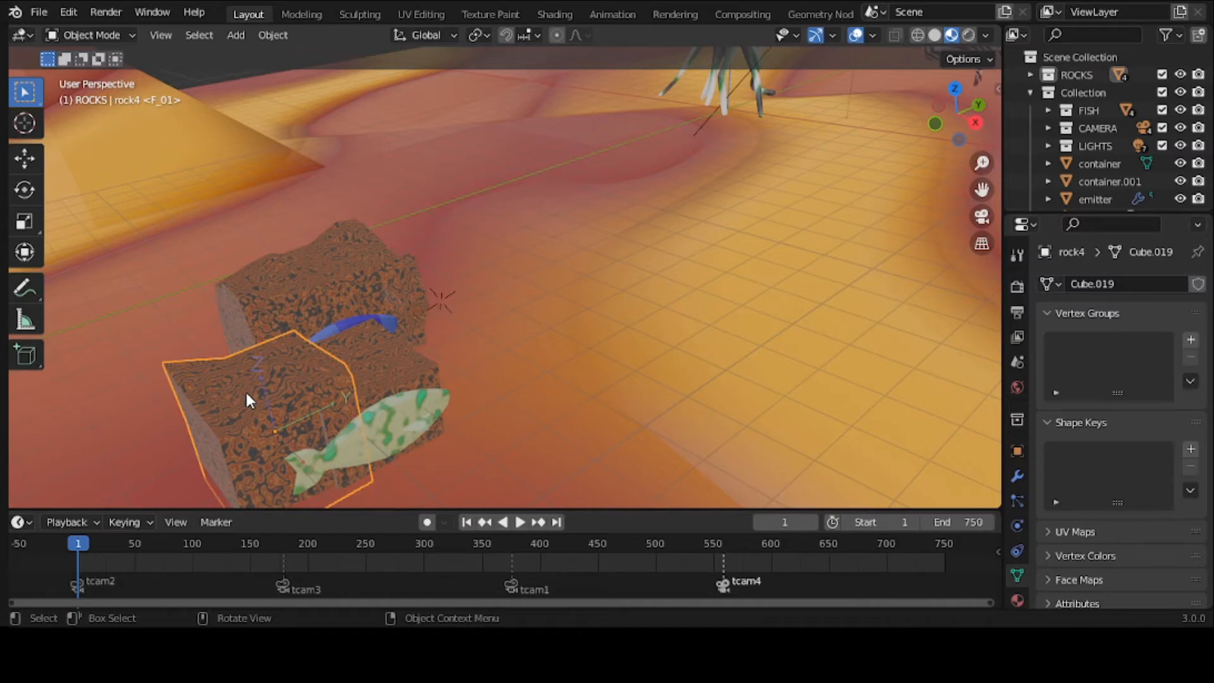
{"action": "left_click", "coordinate": [246, 390]}
{"action": "key", "text": "x"}
{"action": "left_click", "coordinate": [245, 393]}
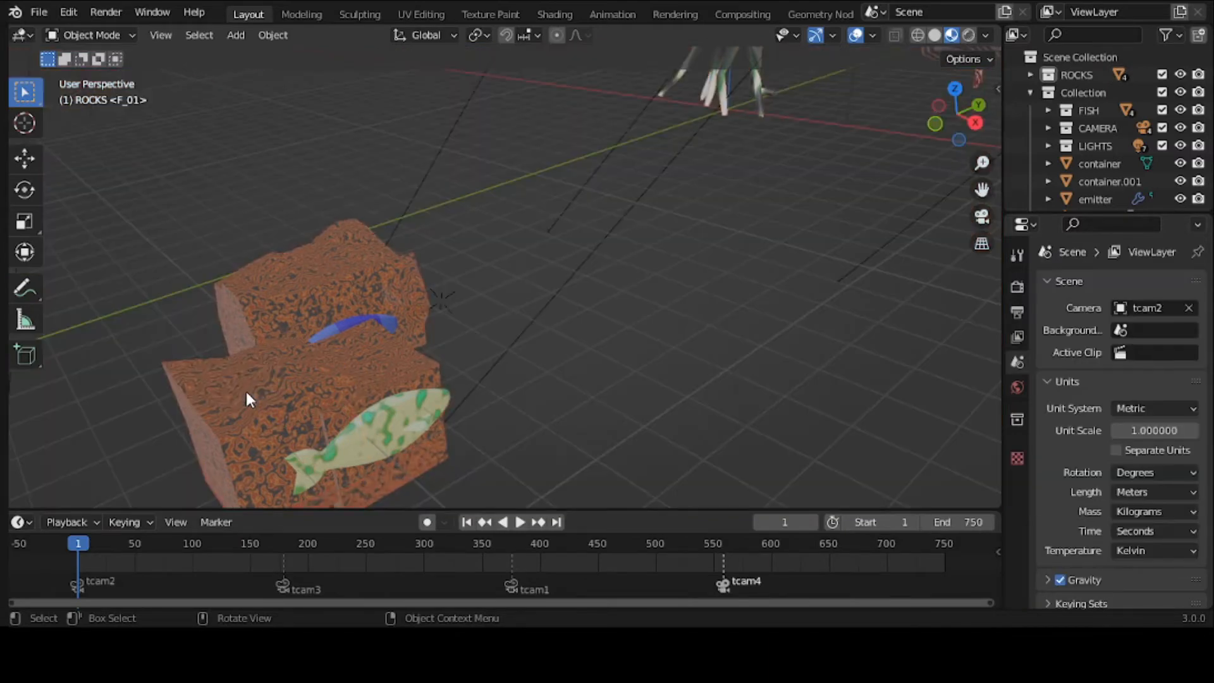
{"action": "key", "text": "ctrl+z"}
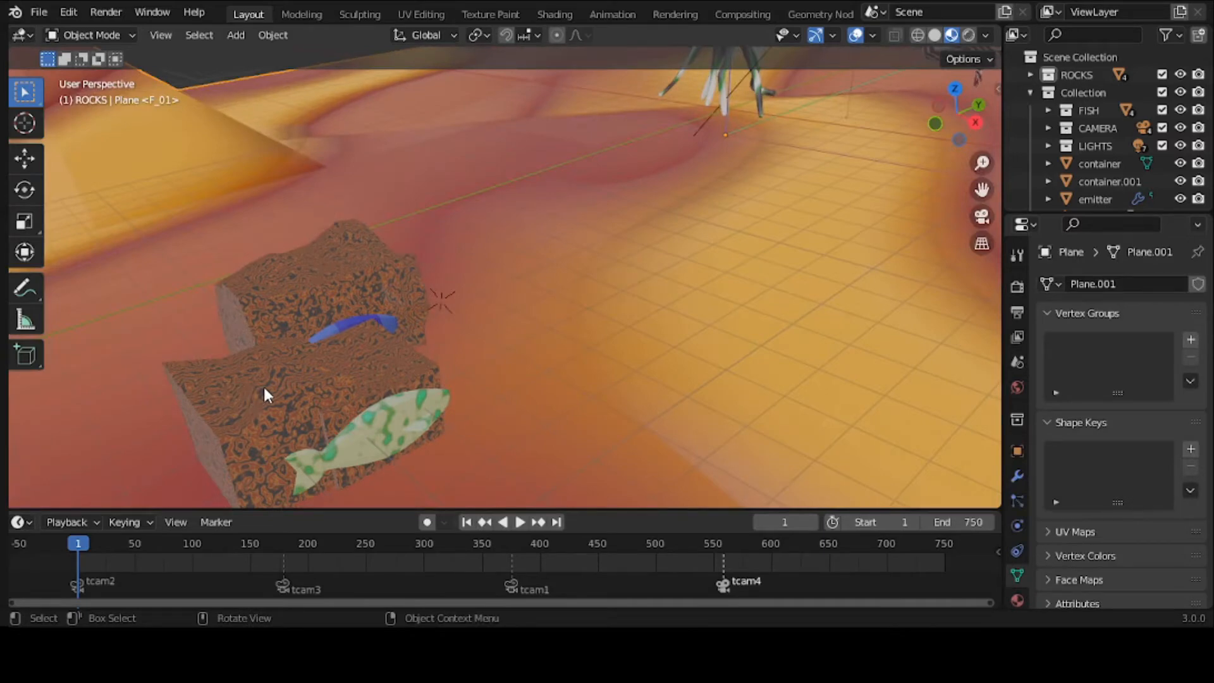
Step: Delete rock4, the block over the tails of the fish
{"action": "left_click", "coordinate": [264, 391]}
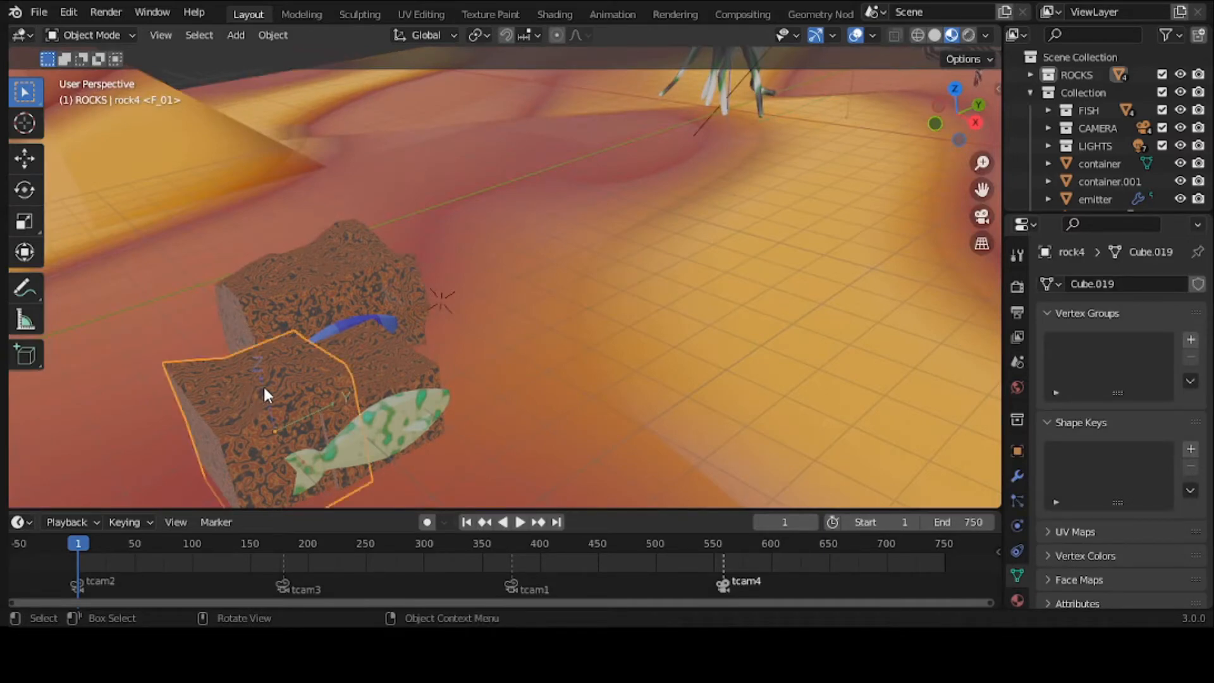
{"action": "key", "text": "x"}
{"action": "left_click", "coordinate": [264, 391]}
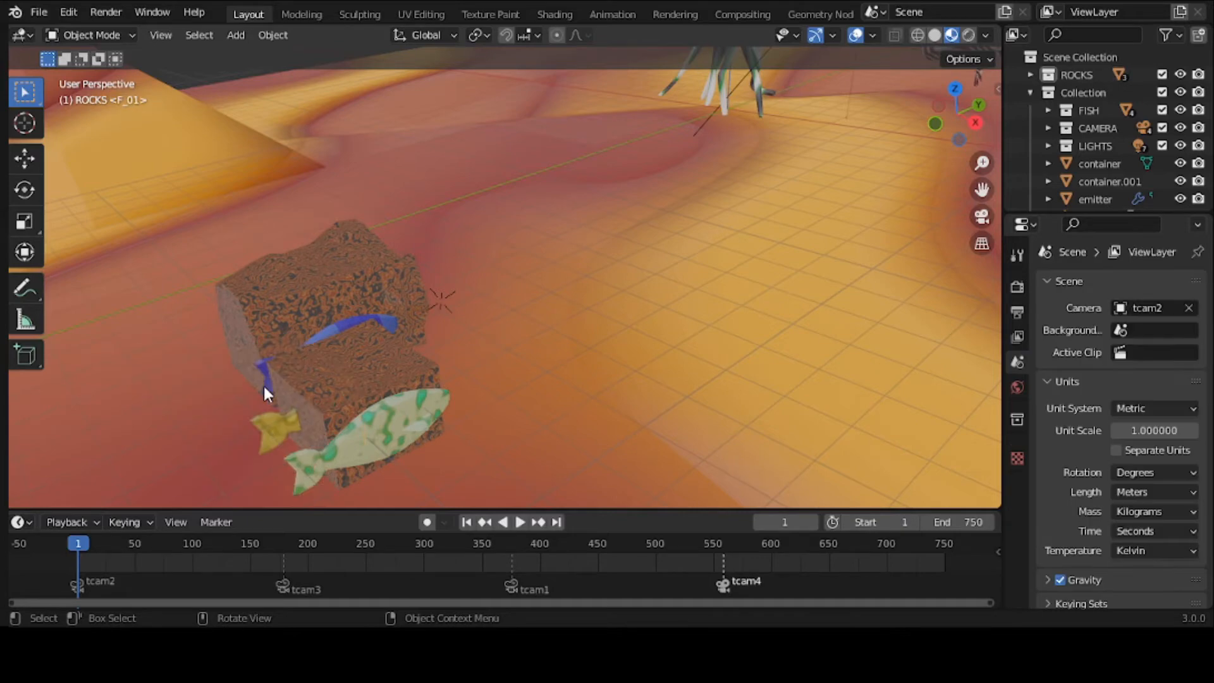
Step: Delete the yellow fish, fish1.002, embedded in rock7
{"action": "left_click", "coordinate": [344, 385]}
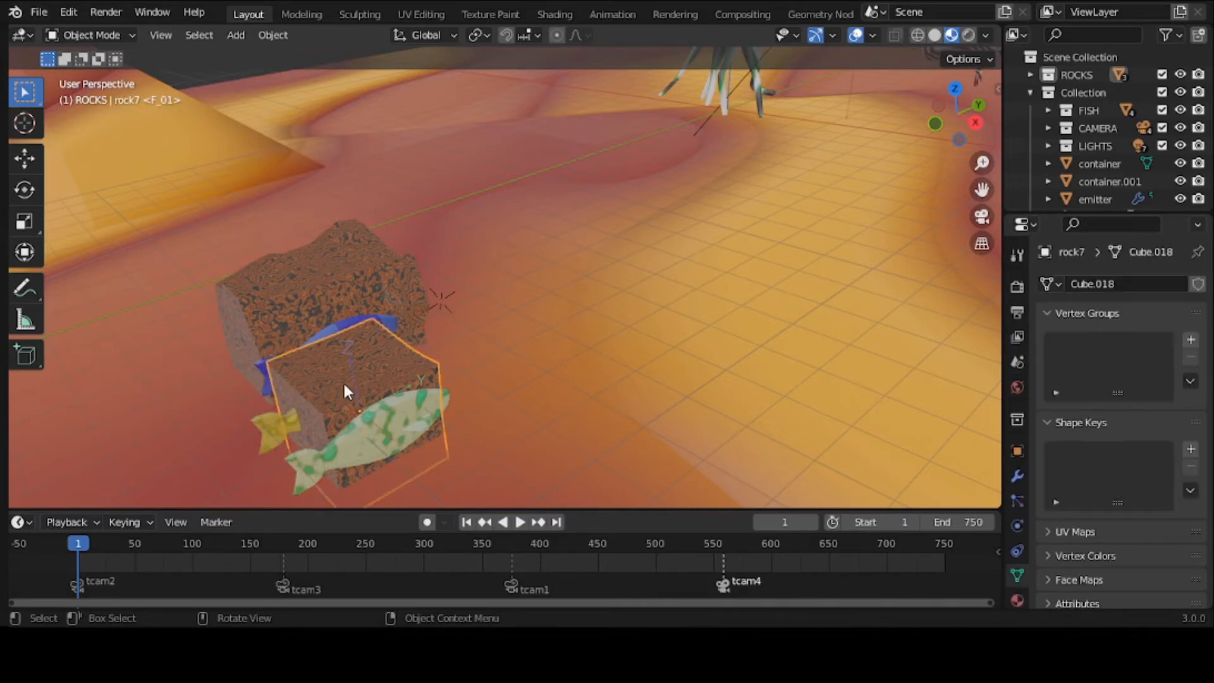
{"action": "key", "text": "x"}
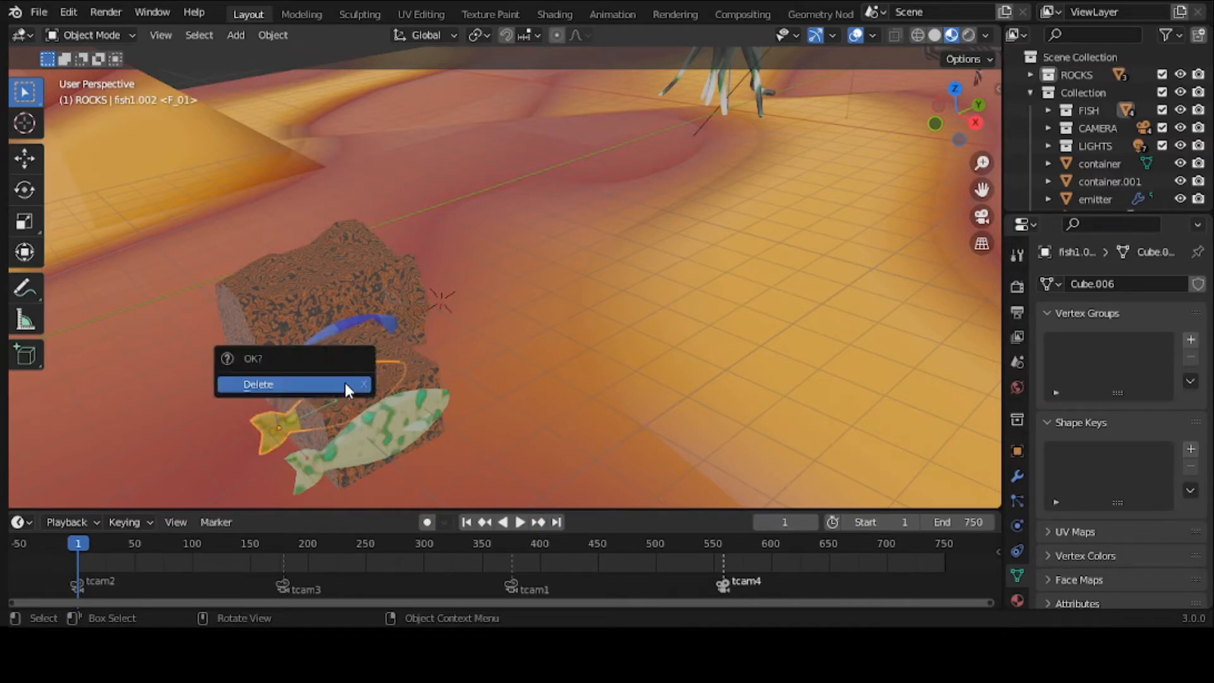
{"action": "left_click", "coordinate": [344, 382]}
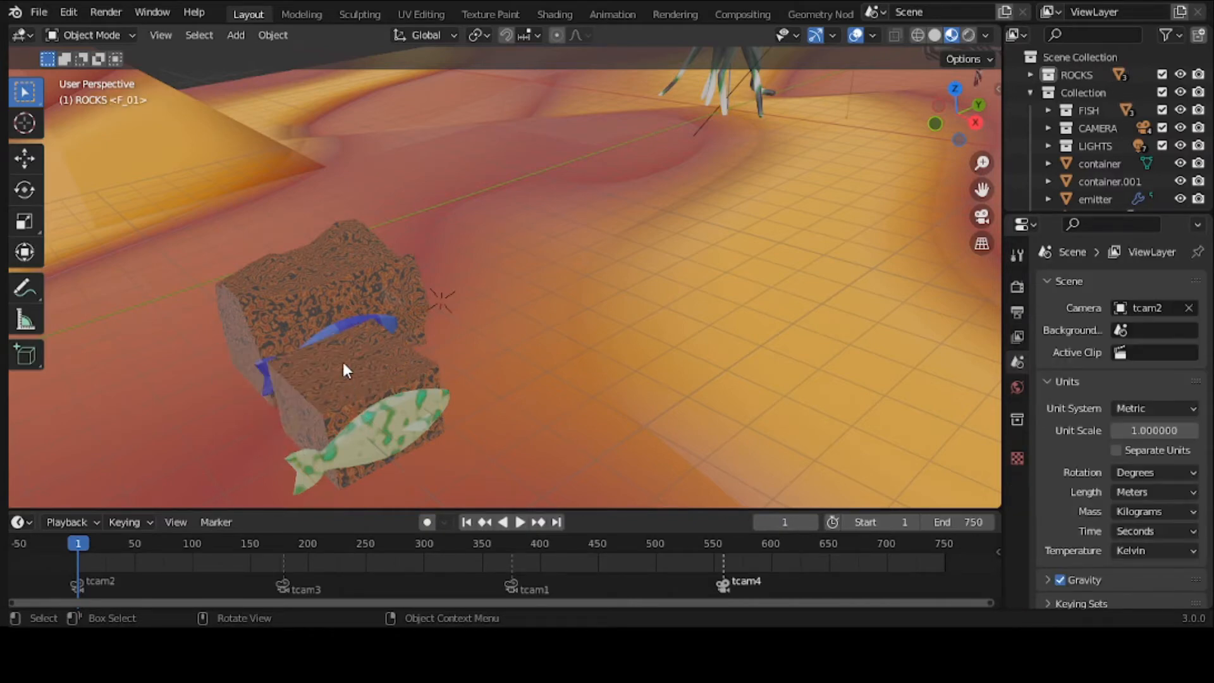
Step: Delete rock7, the block between the blue fish and the green-spotted fish
{"action": "left_click", "coordinate": [343, 365]}
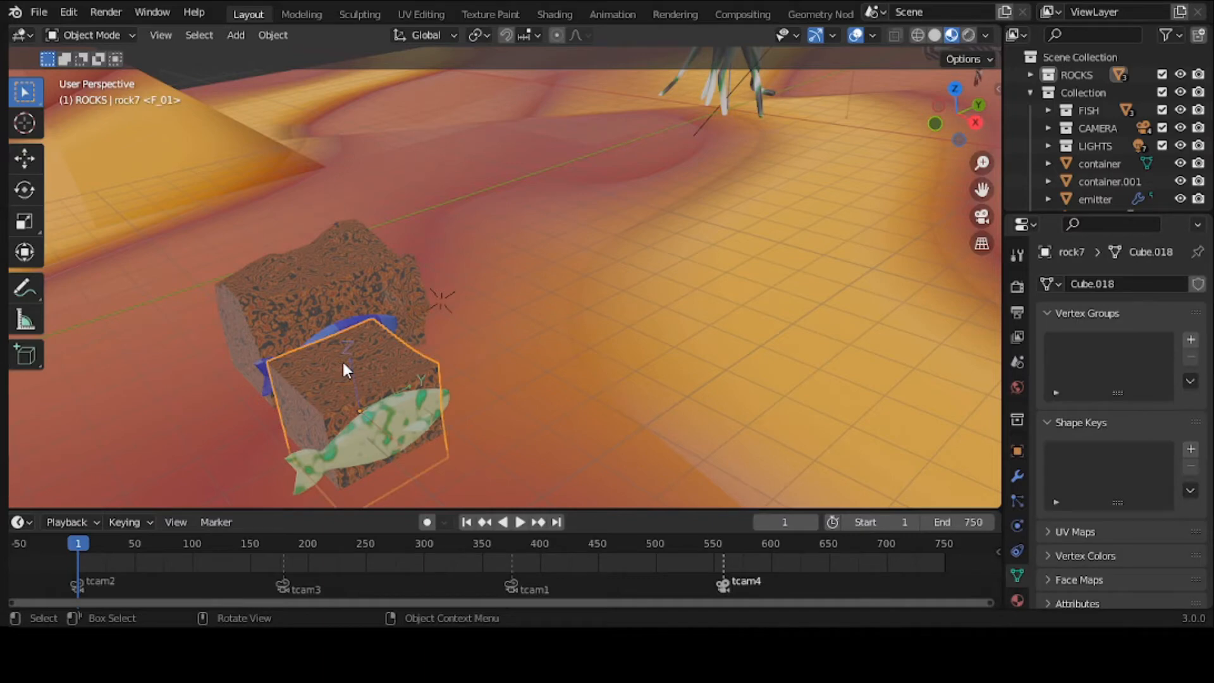
{"action": "key", "text": "x"}
{"action": "left_click", "coordinate": [344, 363]}
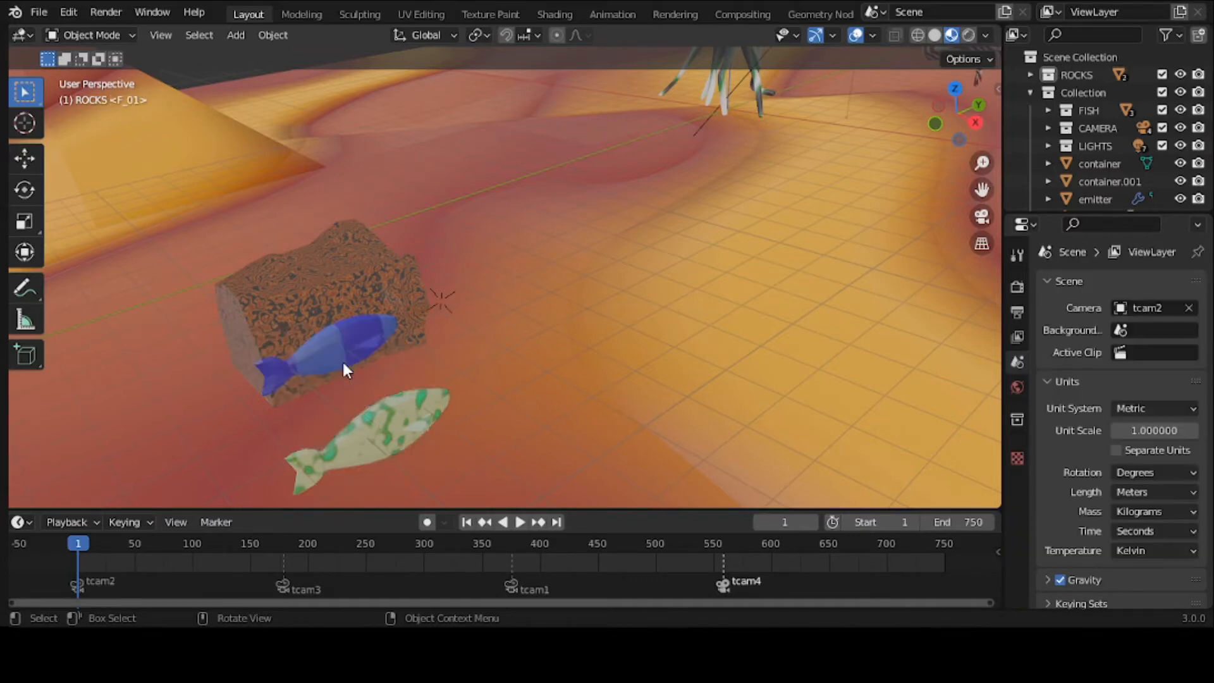
Step: Delete rock8 and rock6, the two remaining blocks of the cluster around the blue and pink fish
{"action": "left_click", "coordinate": [323, 301]}
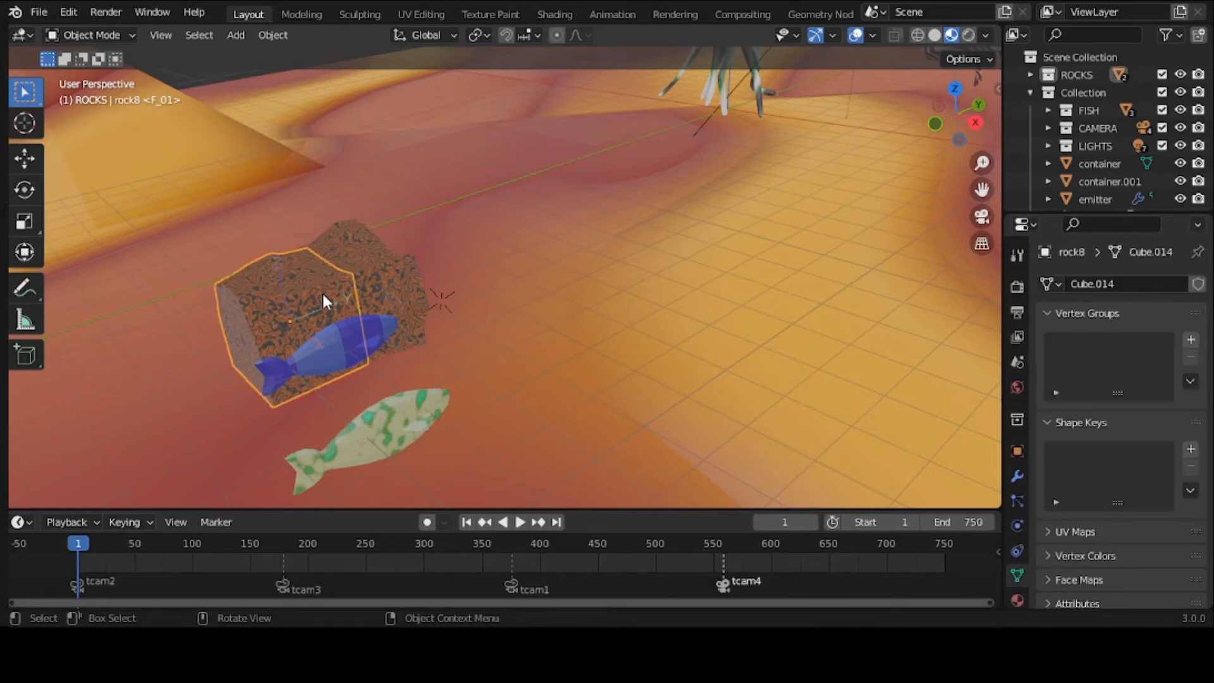
{"action": "key", "text": "x"}
{"action": "left_click", "coordinate": [323, 293]}
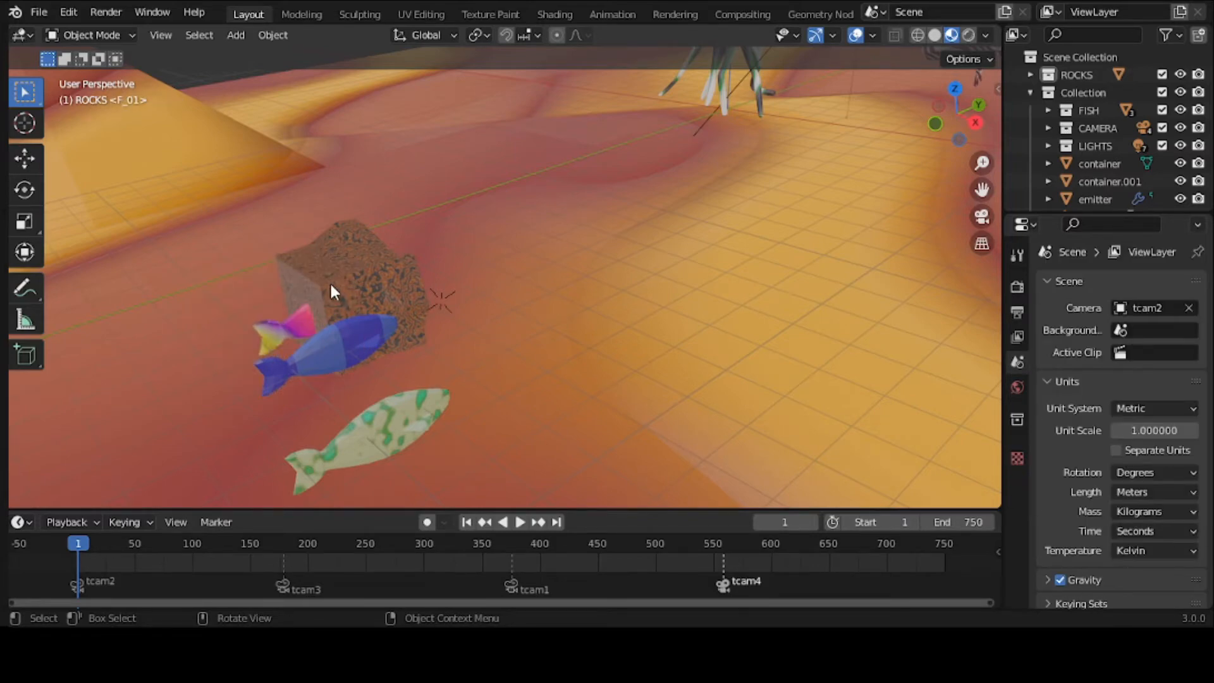
{"action": "left_click", "coordinate": [330, 288]}
{"action": "key", "text": "x"}
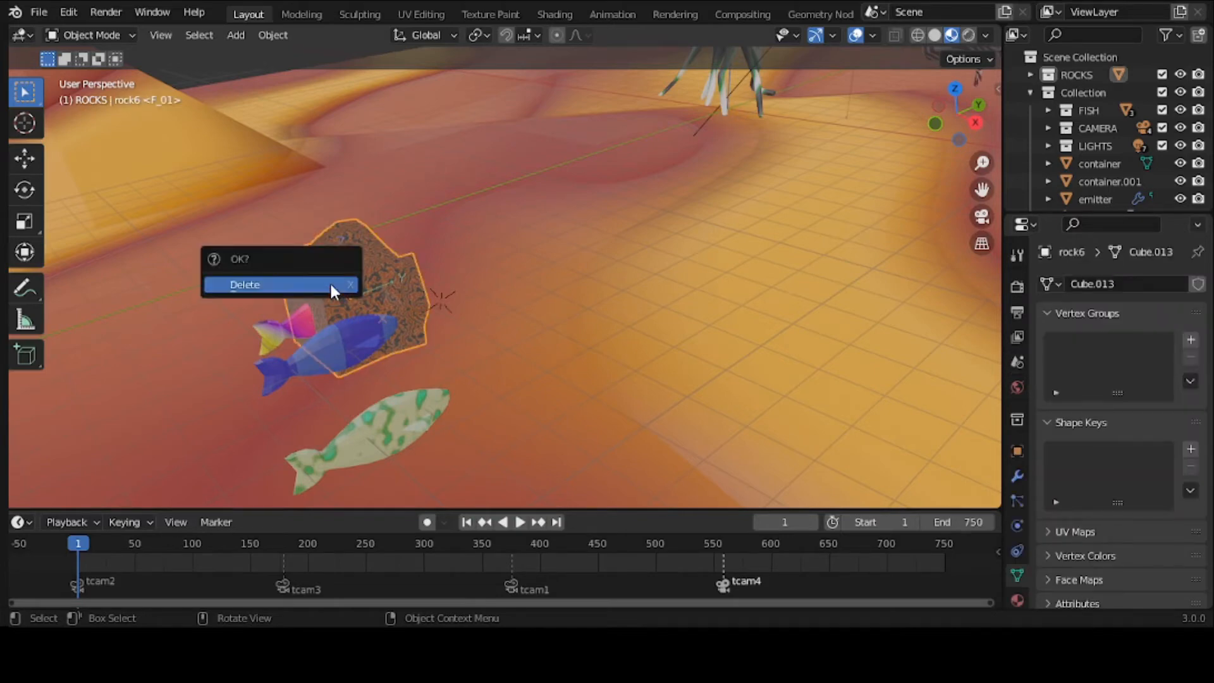
{"action": "left_click", "coordinate": [334, 290]}
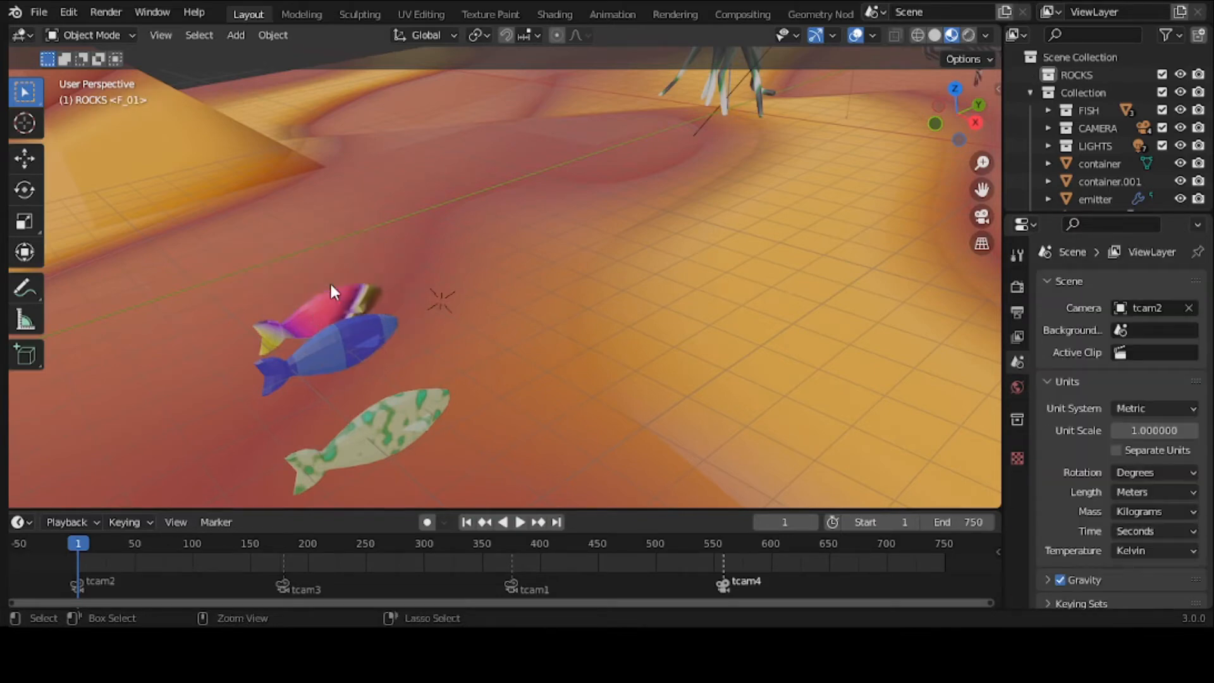
Step: Examine the whole terrain with its lights, cameras and sea creatures, and the rock formation surrounding the fish swarm
{"action": "scroll", "coordinate": [331, 285], "scroll_direction": "down", "scroll_amount": 4}
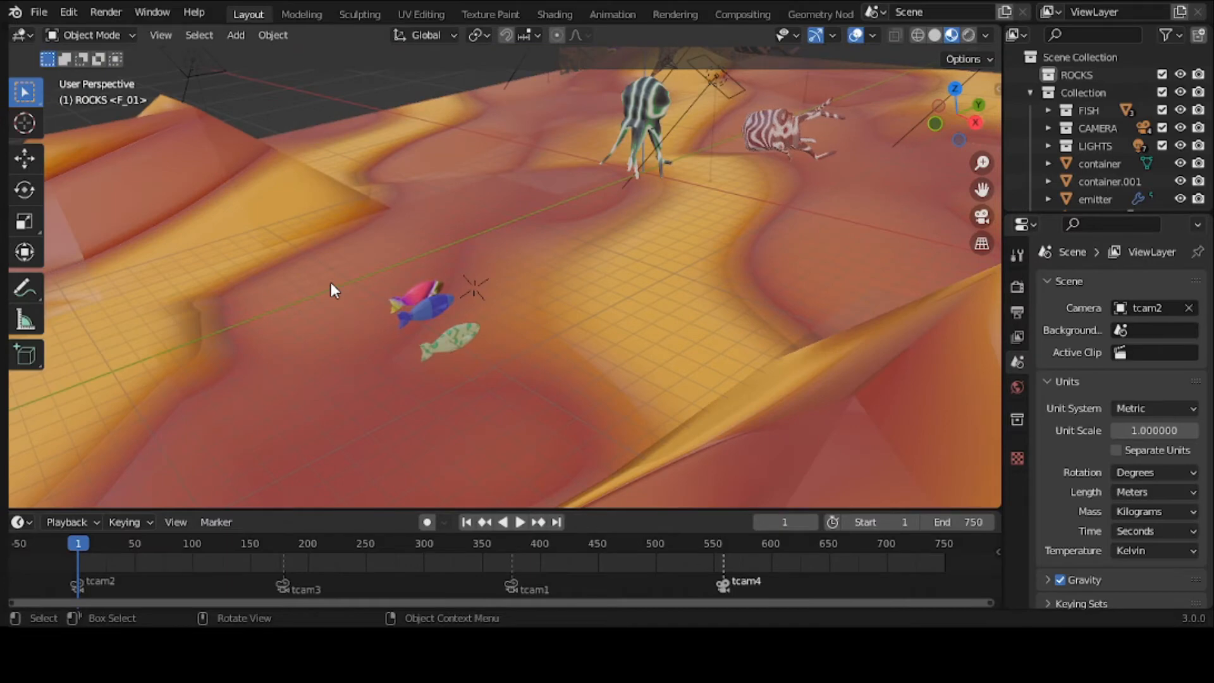
{"action": "scroll", "coordinate": [332, 282], "scroll_direction": "up", "scroll_amount": 3}
{"action": "scroll", "coordinate": [332, 282], "scroll_direction": "down", "scroll_amount": 3}
{"action": "scroll", "coordinate": [332, 284], "scroll_direction": "down", "scroll_amount": 2}
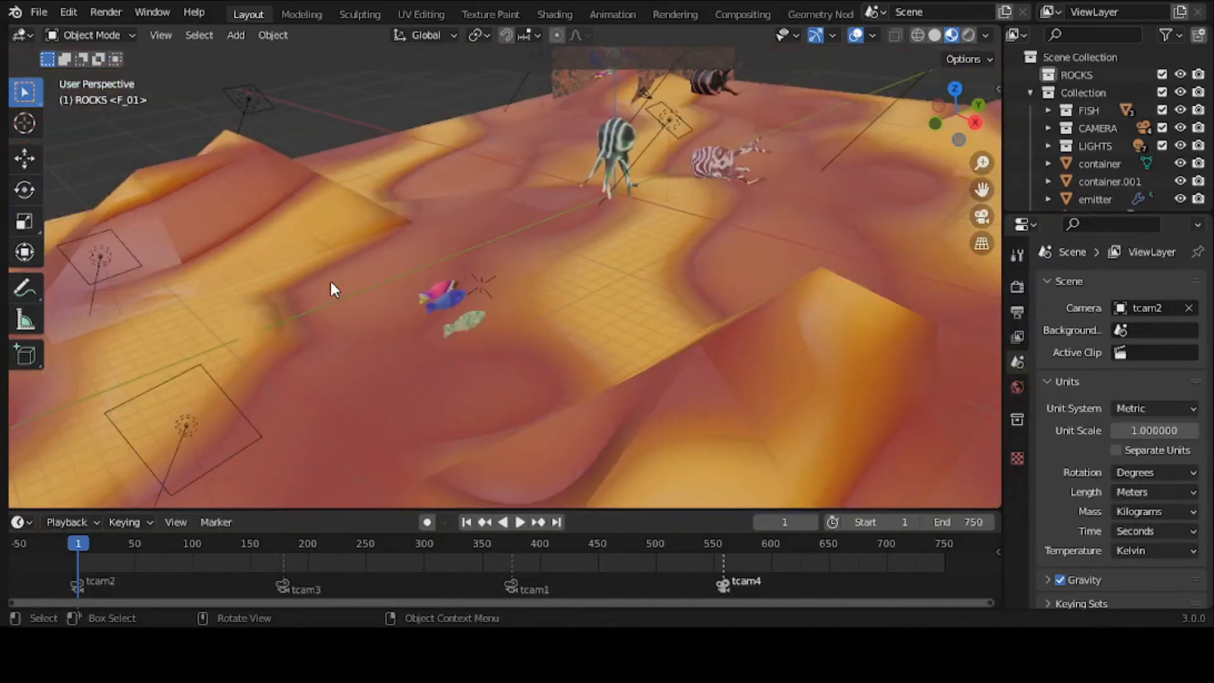
{"action": "scroll", "coordinate": [330, 280], "scroll_direction": "down", "scroll_amount": 3}
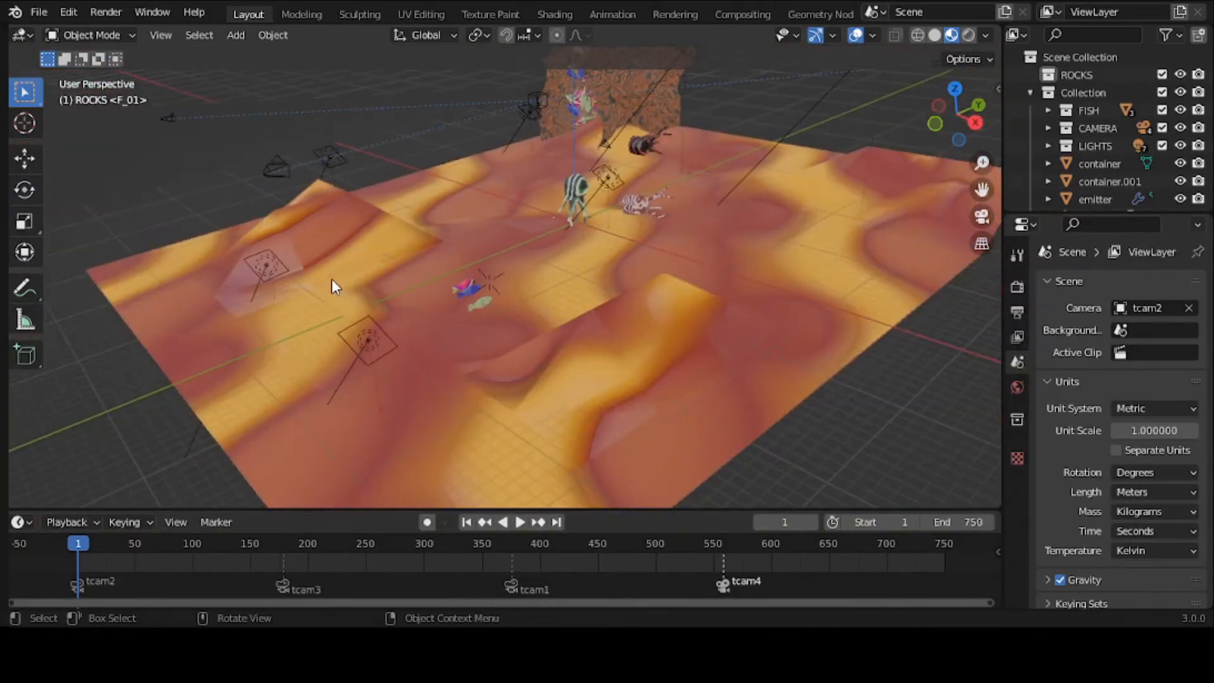
{"action": "middle_click_drag", "start_coordinate": [331, 279], "coordinate": [415, 234]}
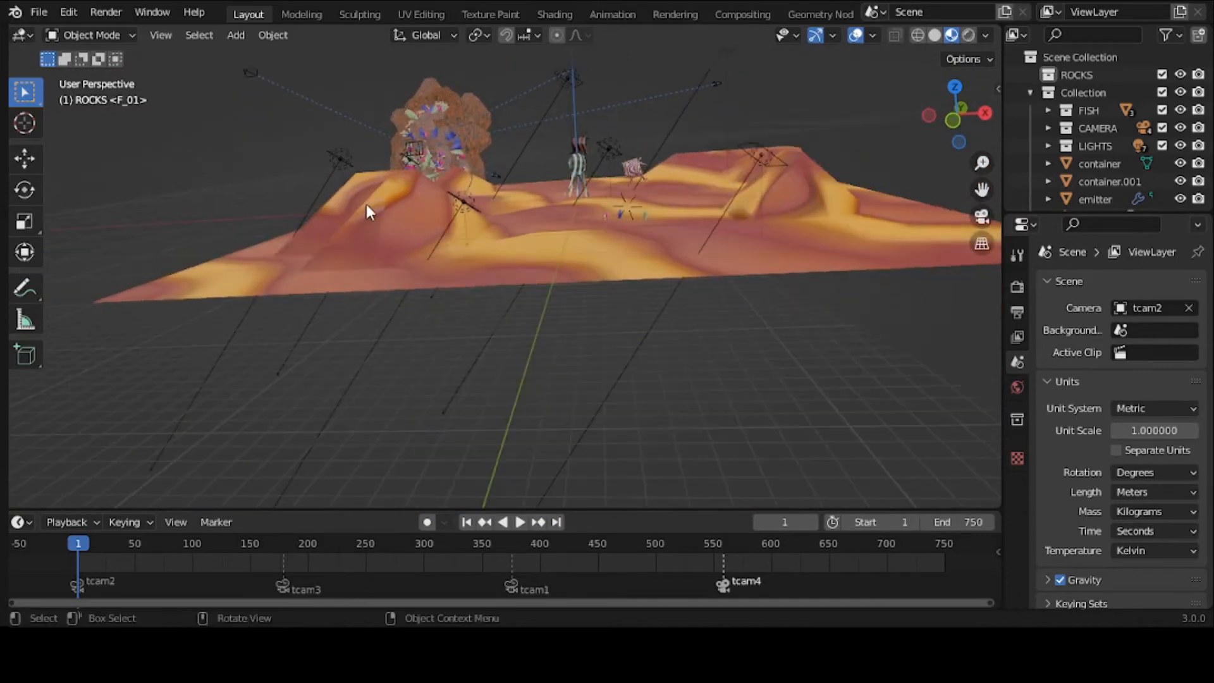
{"action": "scroll", "coordinate": [368, 200], "scroll_direction": "up", "scroll_amount": 2}
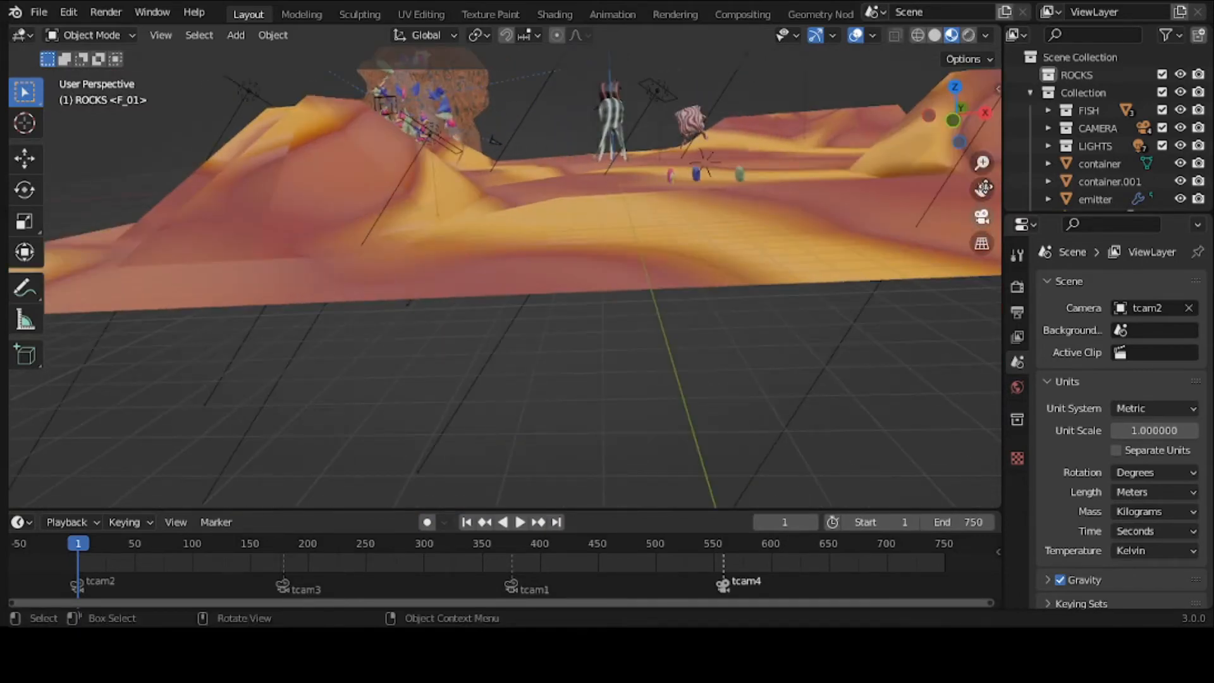
{"action": "left_click_drag", "start_coordinate": [982, 190], "coordinate": [997, 355]}
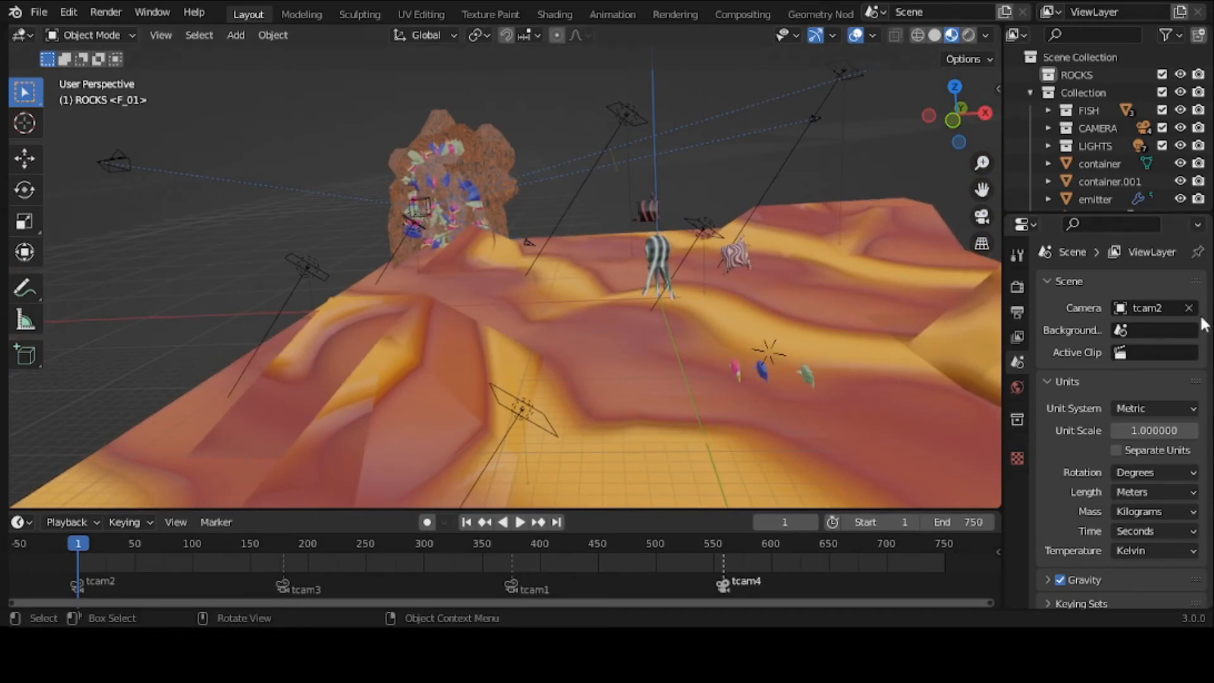
{"action": "scroll", "coordinate": [469, 233], "scroll_direction": "up", "scroll_amount": 4}
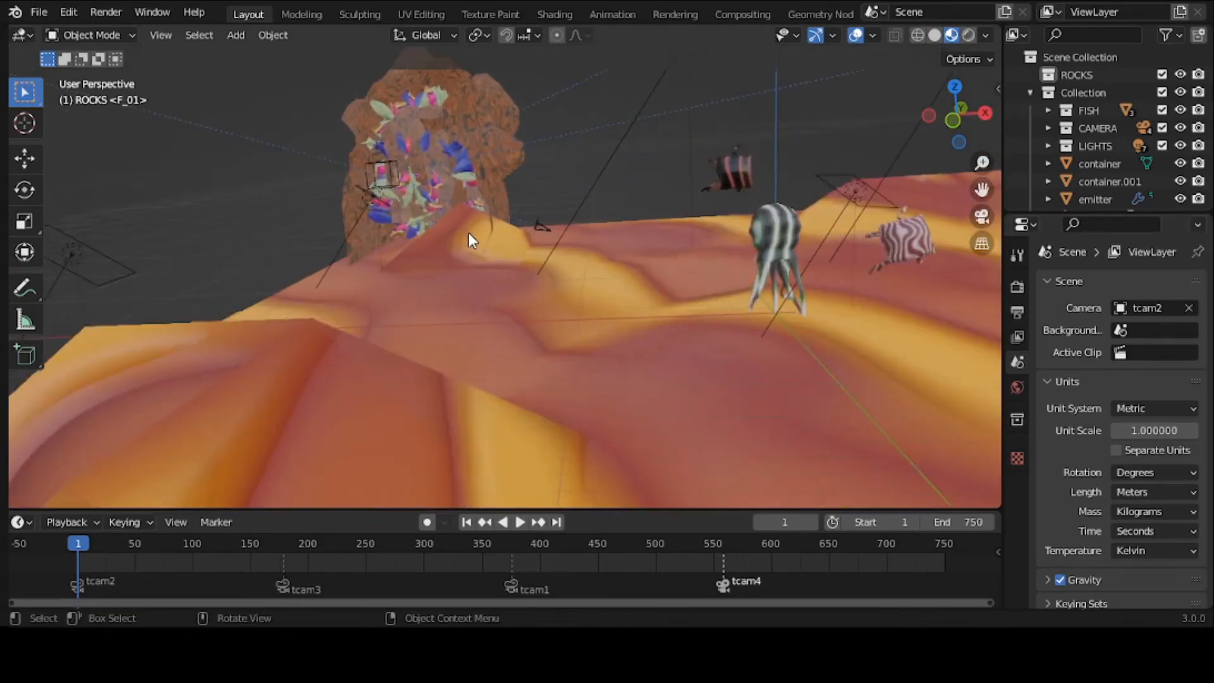
{"action": "mouse_move", "coordinate": [468, 233]}
{"action": "middle_mouse_down"}
{"action": "mouse_move", "coordinate": [487, 225]}
{"action": "mouse_move", "coordinate": [471, 215]}
{"action": "middle_mouse_up"}
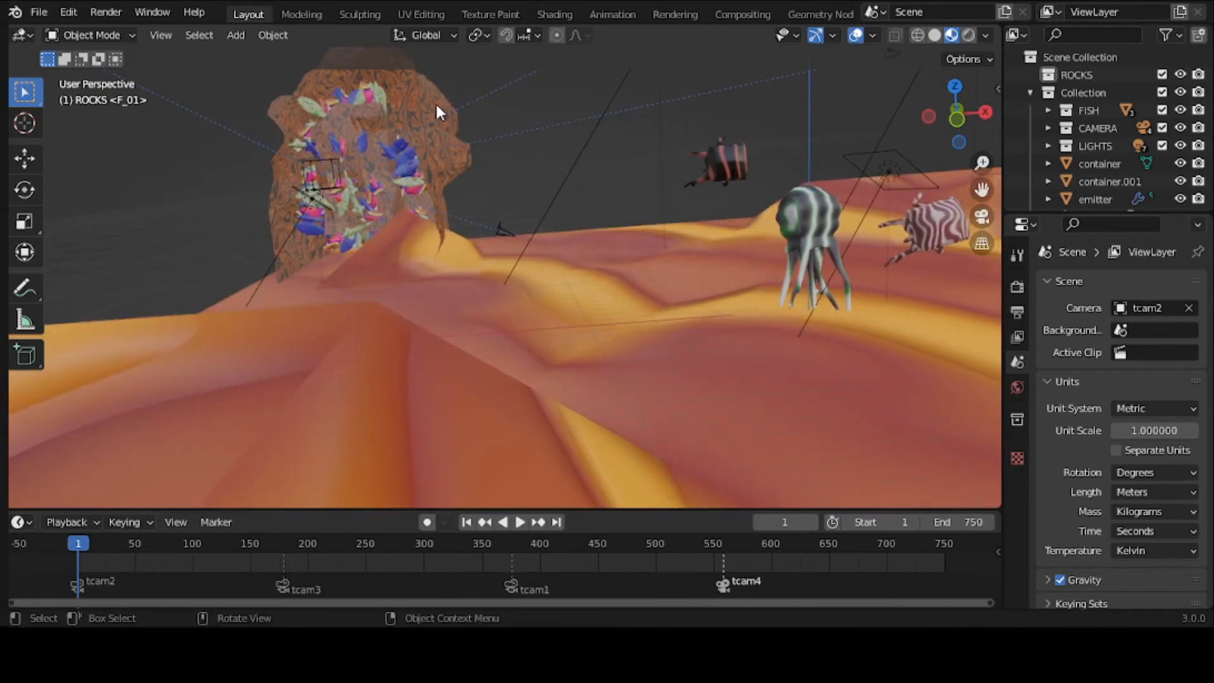
Step: Select the emitter inside the rock formation and inspect its fish particle system's emission settings and available physics types
{"action": "left_click", "coordinate": [351, 180]}
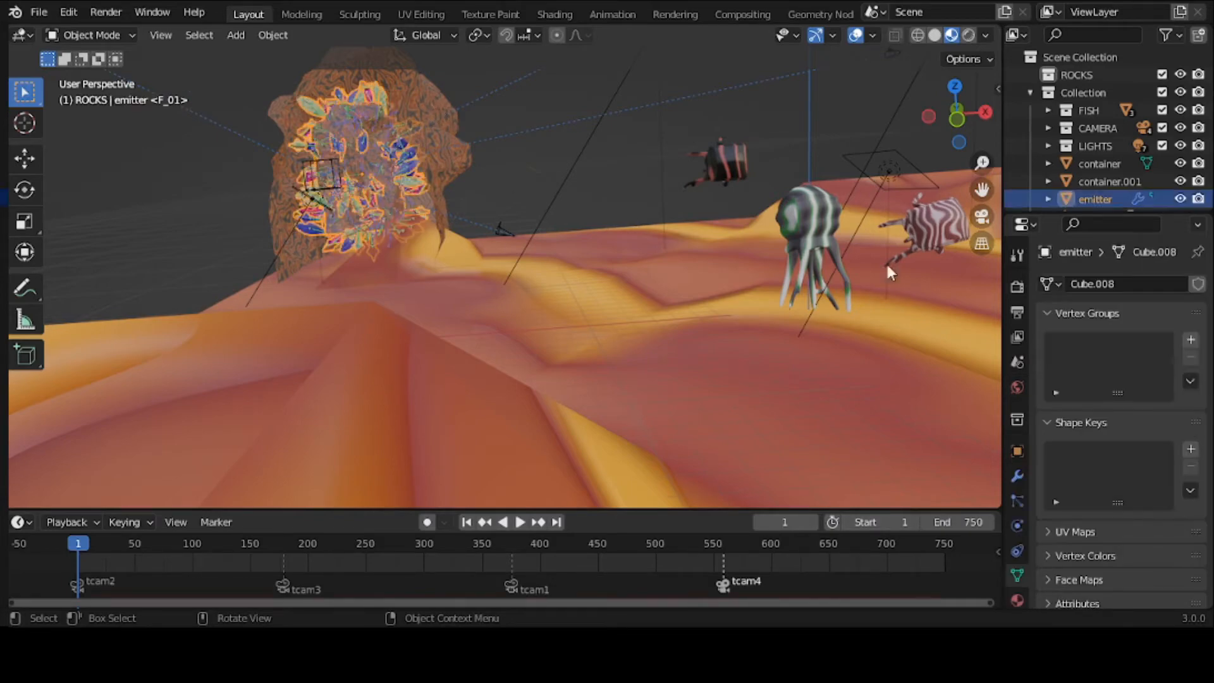
{"action": "left_click", "coordinate": [1016, 499]}
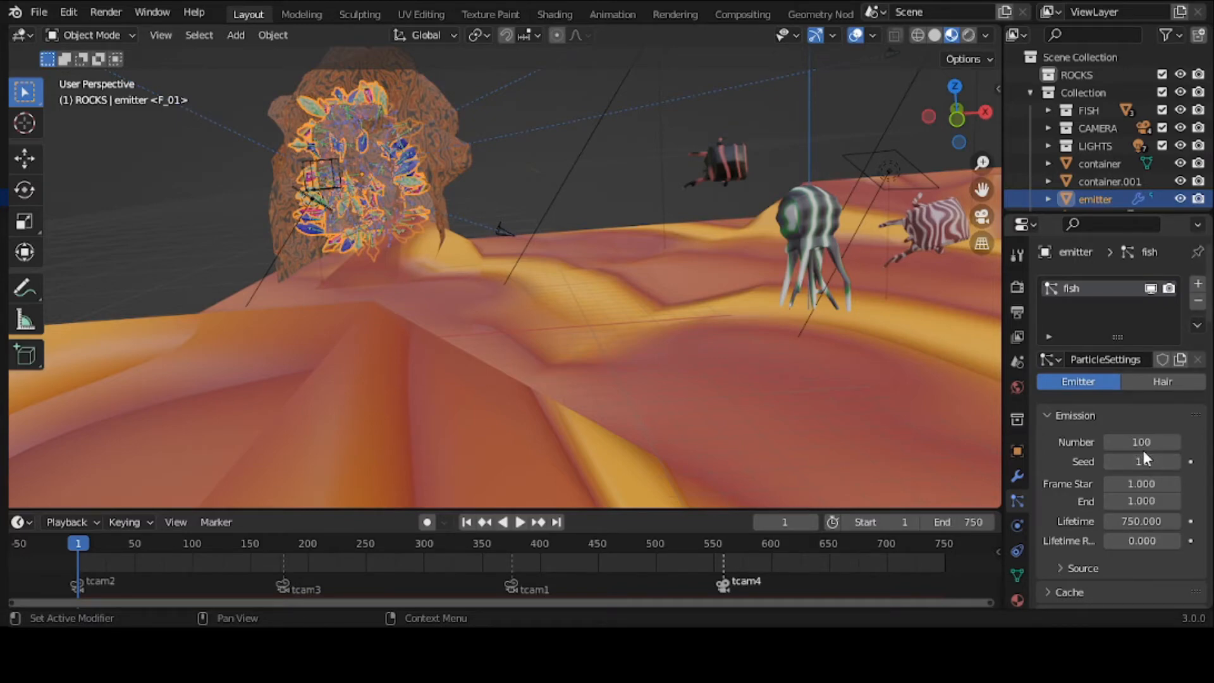
{"action": "left_click", "coordinate": [1076, 415]}
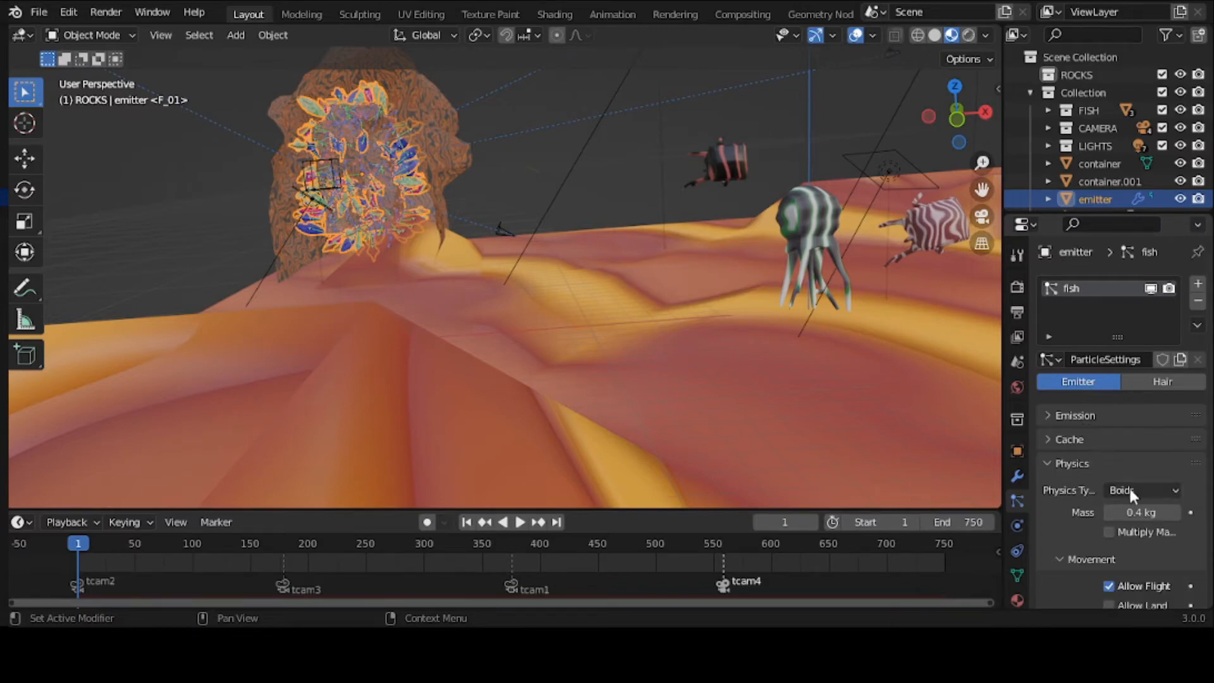
{"action": "scroll", "coordinate": [1129, 487], "scroll_direction": "down", "scroll_amount": 2}
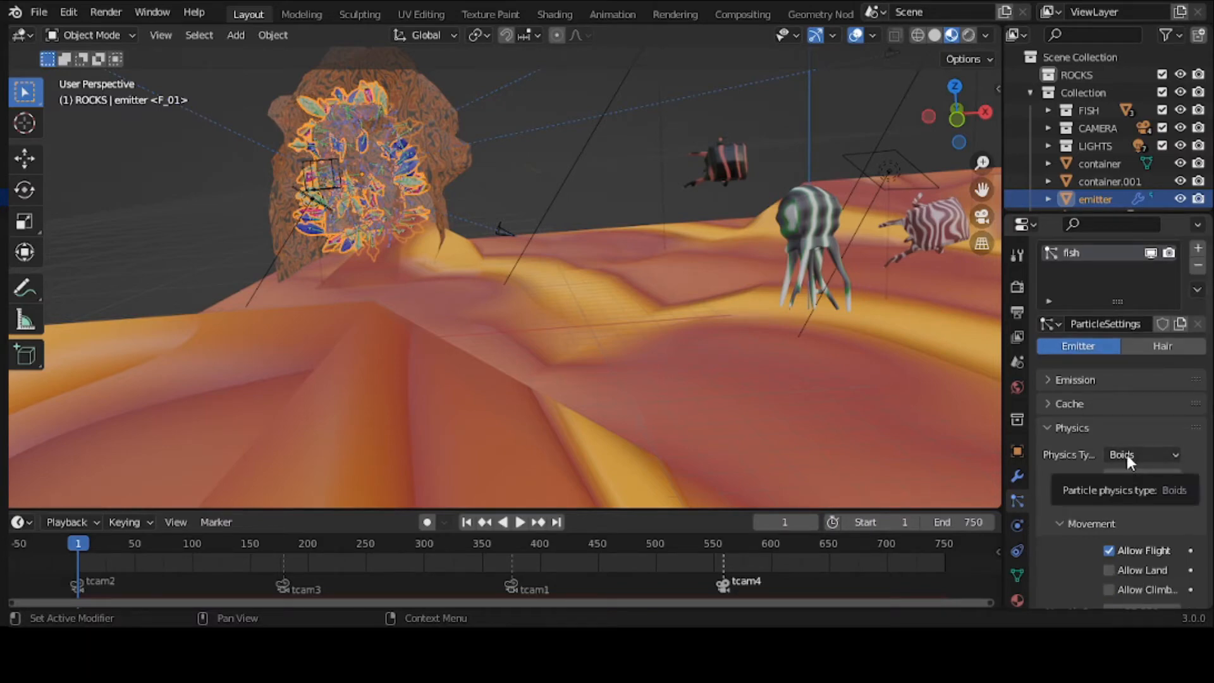
{"action": "left_click", "coordinate": [1125, 453]}
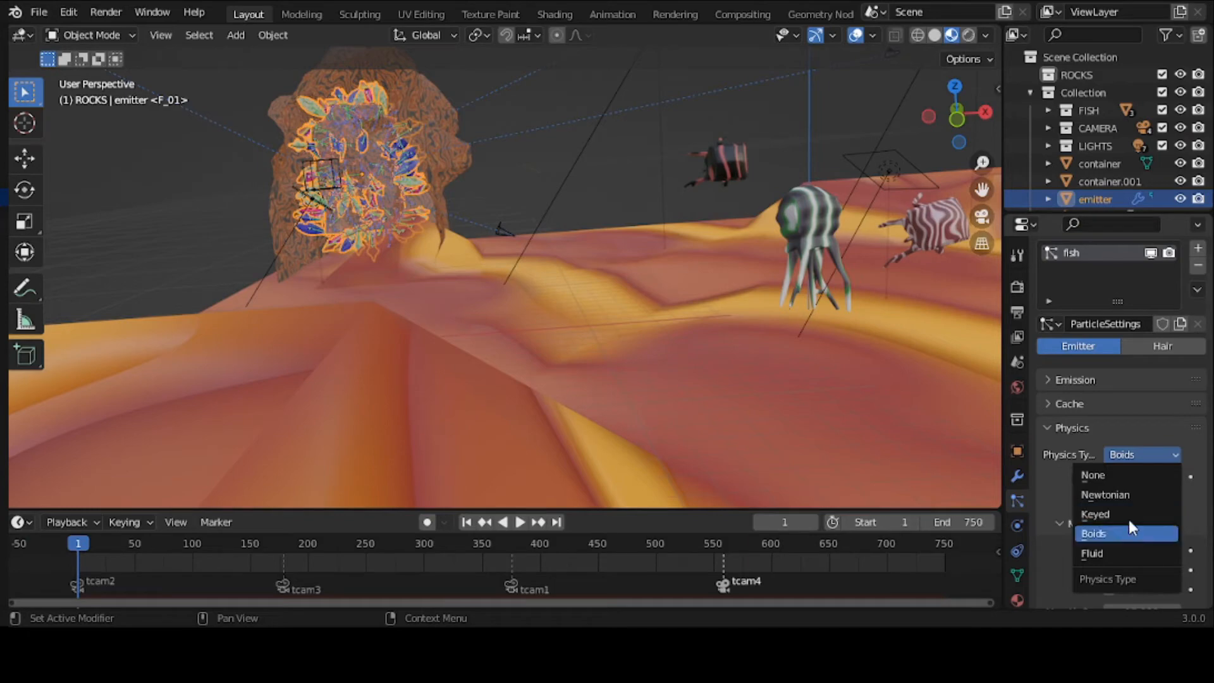
{"action": "left_click", "coordinate": [1054, 513]}
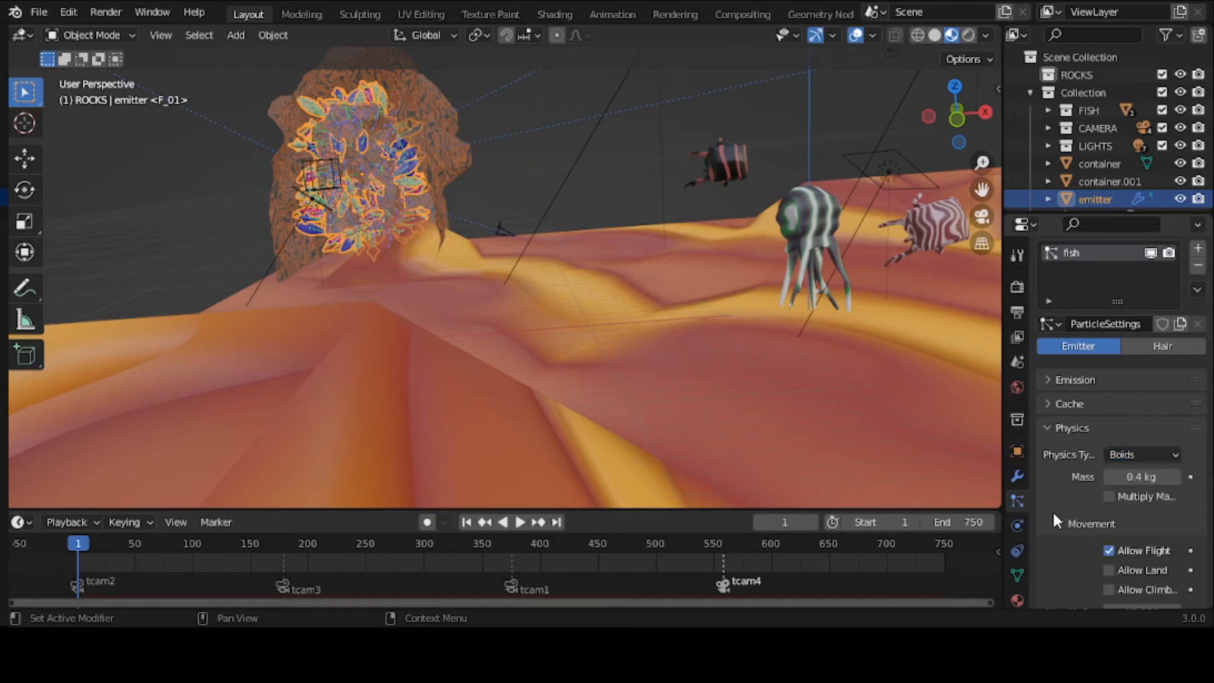
Step: Review the Boids movement settings of the fish particle system, including flight, land and air speed options
{"action": "scroll", "coordinate": [1053, 514], "scroll_direction": "down", "scroll_amount": 2}
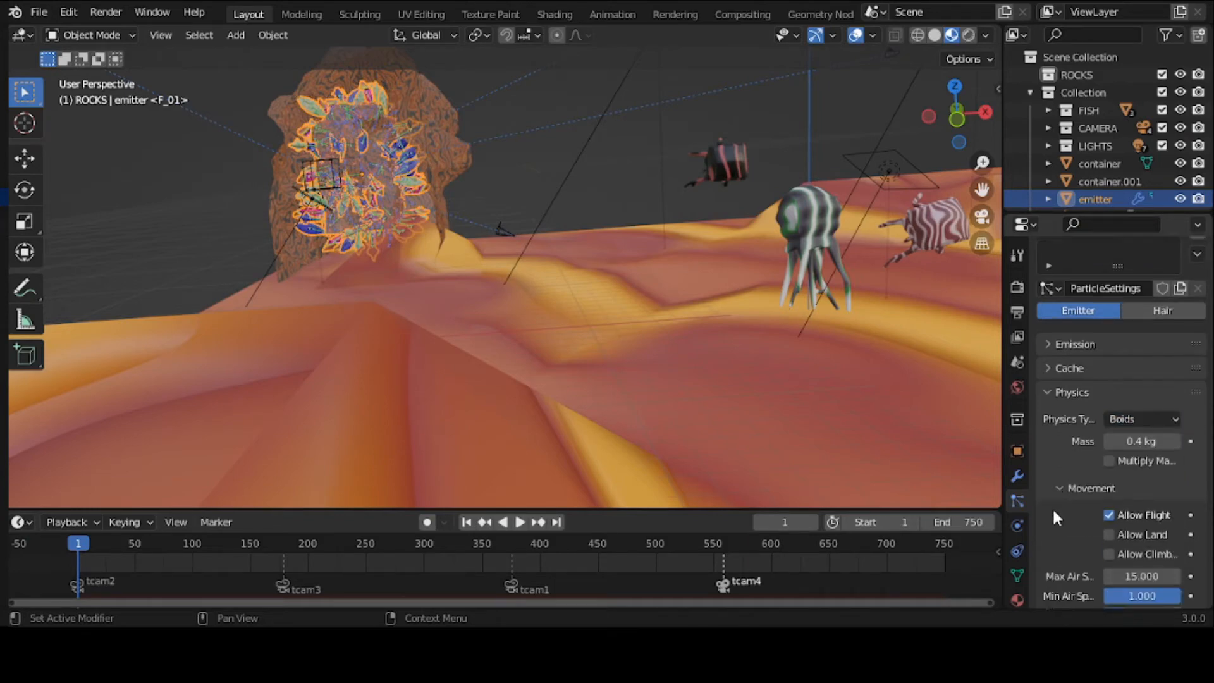
{"action": "scroll", "coordinate": [1053, 514], "scroll_direction": "down", "scroll_amount": 4}
{"action": "scroll", "coordinate": [1053, 509], "scroll_direction": "down", "scroll_amount": 2}
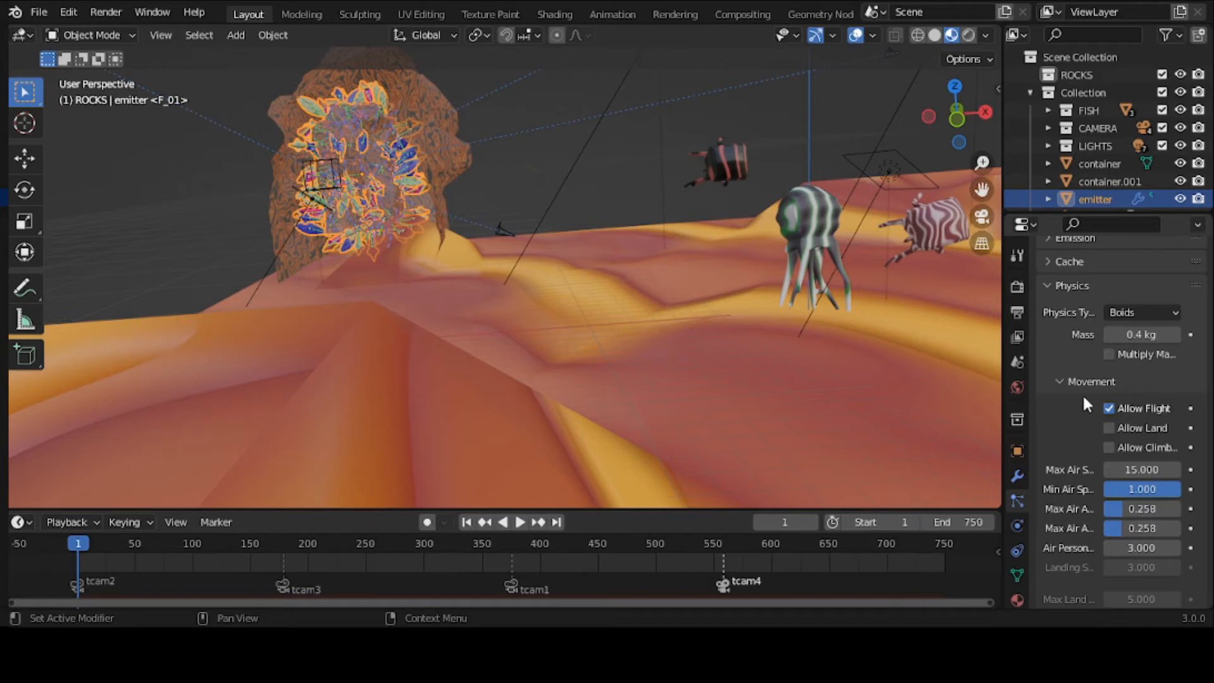
{"action": "scroll", "coordinate": [1085, 392], "scroll_direction": "down", "scroll_amount": 2}
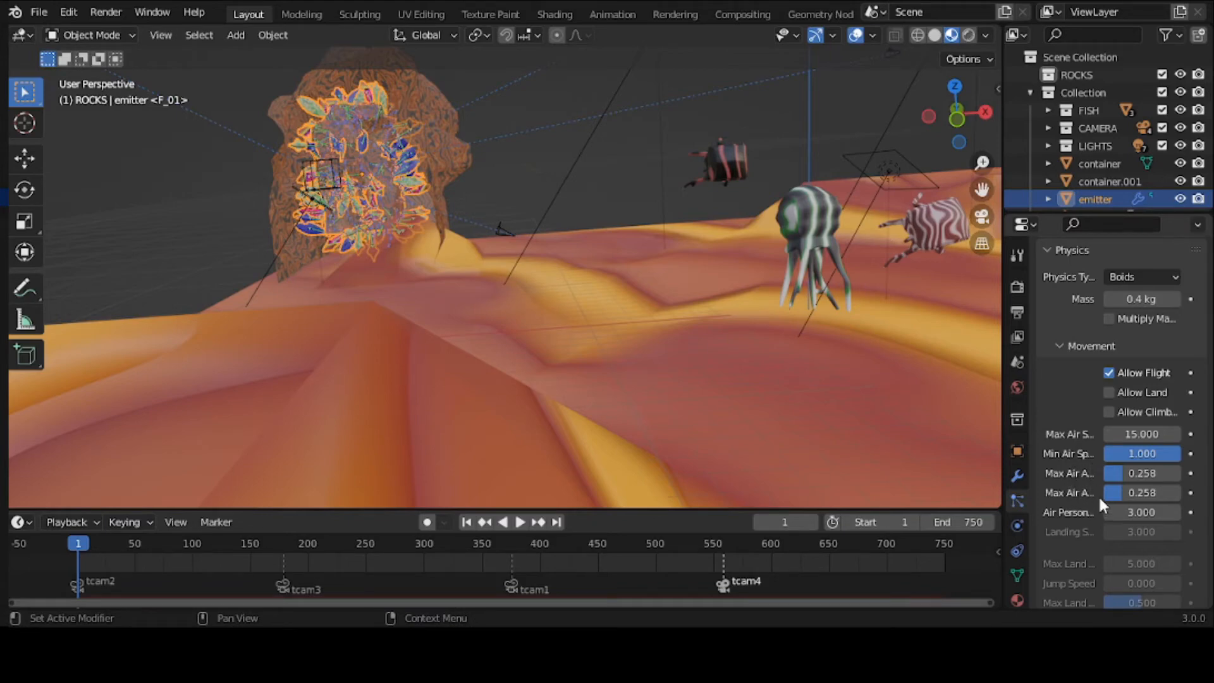
{"action": "scroll", "coordinate": [1099, 495], "scroll_direction": "down", "scroll_amount": 3}
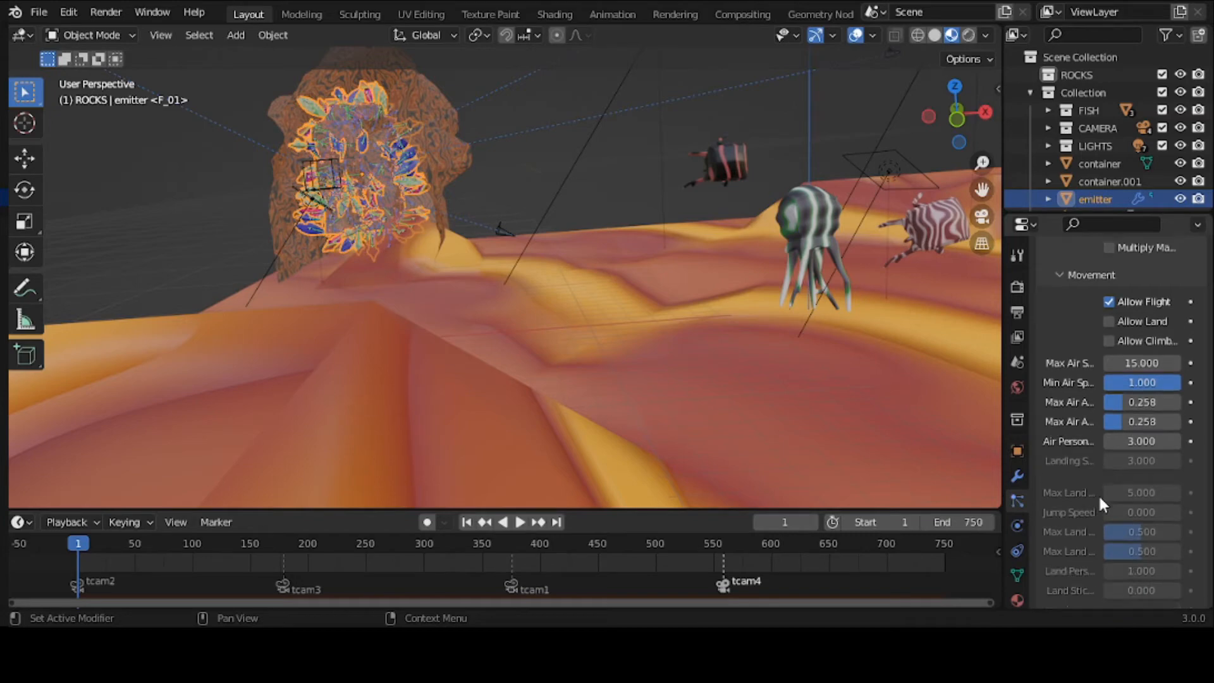
{"action": "scroll", "coordinate": [1099, 497], "scroll_direction": "up", "scroll_amount": 2}
Step: Collapse the Movement settings and check which rules can be added to the Boid Brain besides Follow Leader
{"action": "left_click", "coordinate": [1087, 315]}
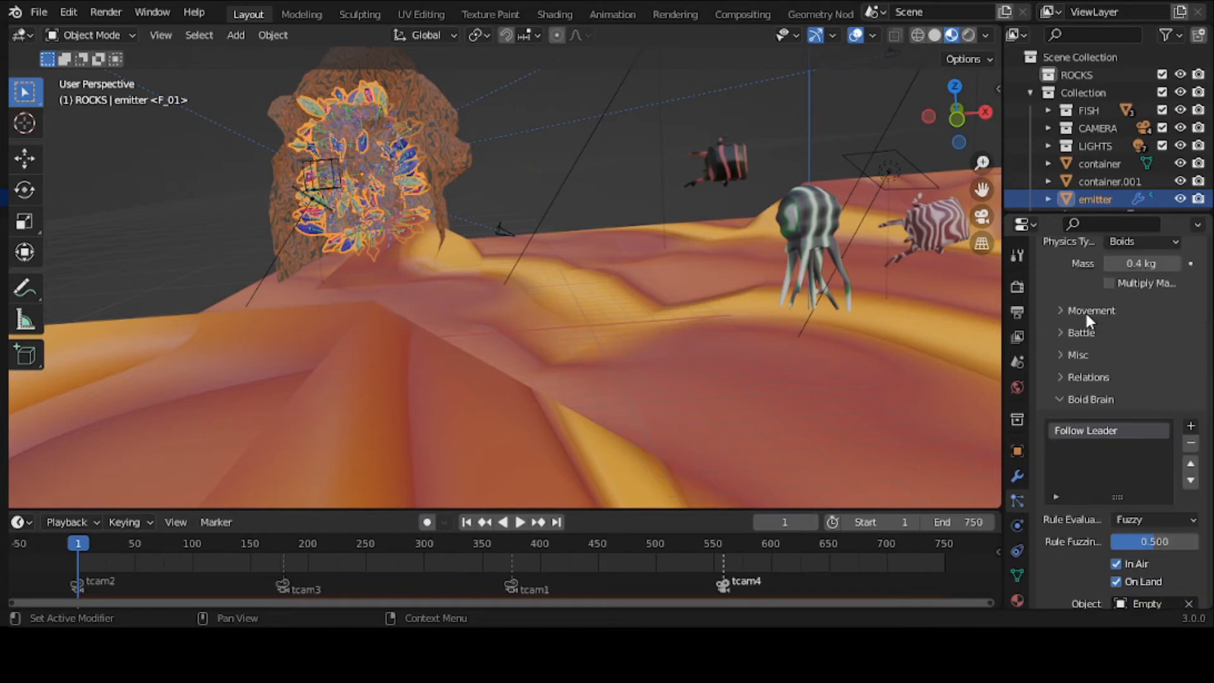
{"action": "scroll", "coordinate": [1087, 319], "scroll_direction": "down", "scroll_amount": 1}
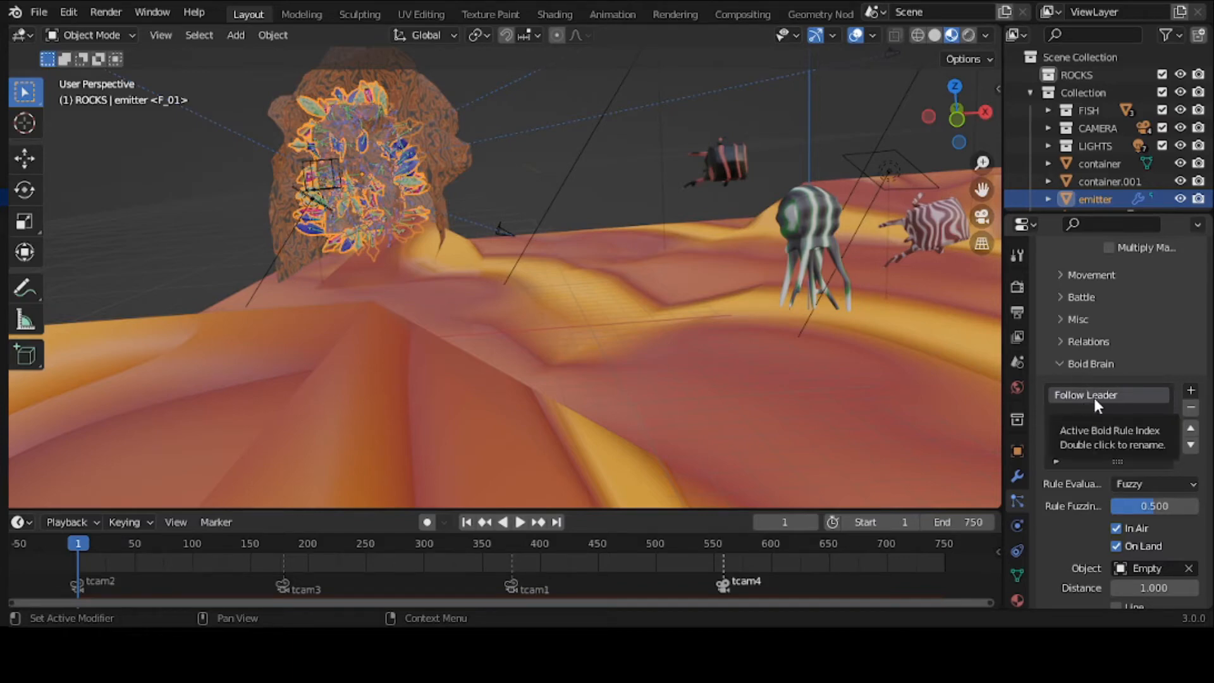
{"action": "left_click", "coordinate": [1192, 391]}
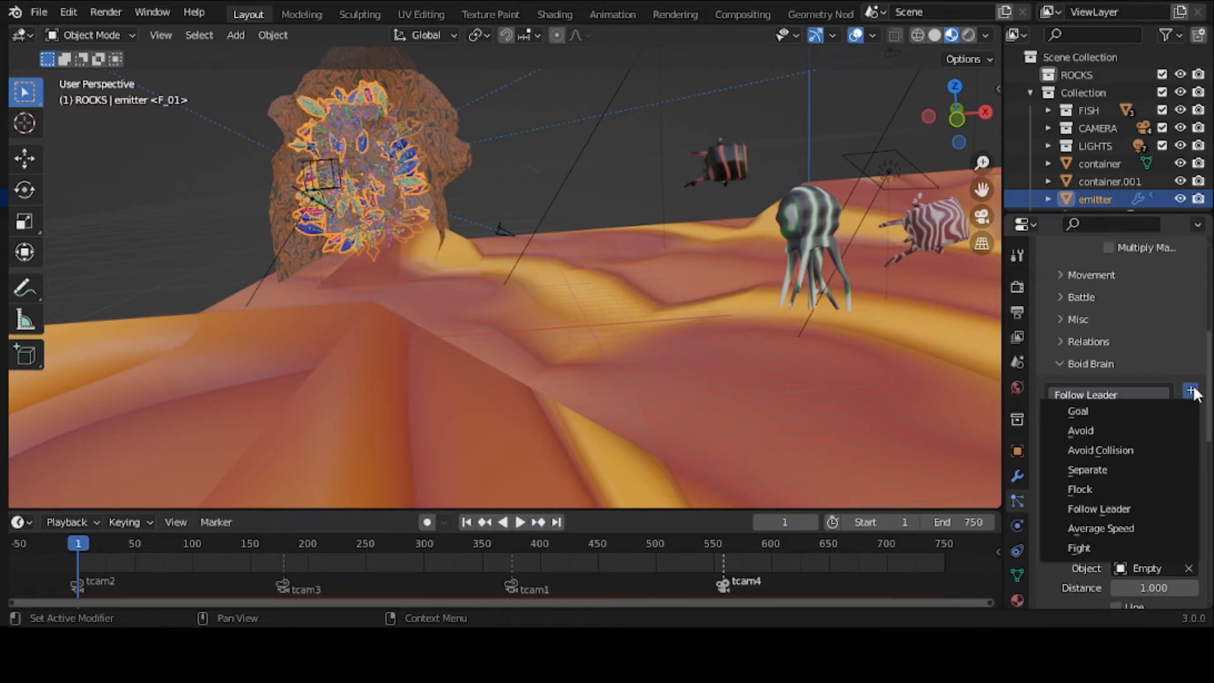
{"action": "left_click", "coordinate": [1158, 357]}
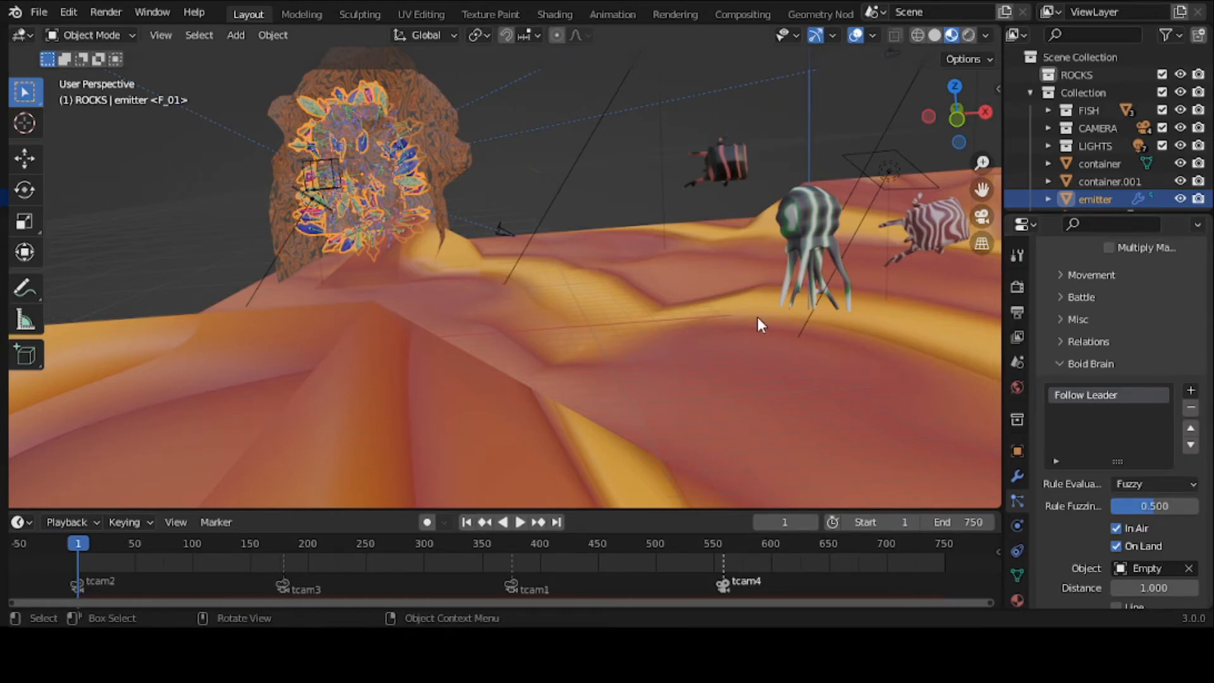
Step: Look over the whole terrain and briefly view the emitter's material nodes in the Shading workspace, returning to Layout
{"action": "scroll", "coordinate": [758, 317], "scroll_direction": "down", "scroll_amount": 1}
{"action": "scroll", "coordinate": [758, 317], "scroll_direction": "down", "scroll_amount": 2}
{"action": "scroll", "coordinate": [758, 317], "scroll_direction": "down", "scroll_amount": 1}
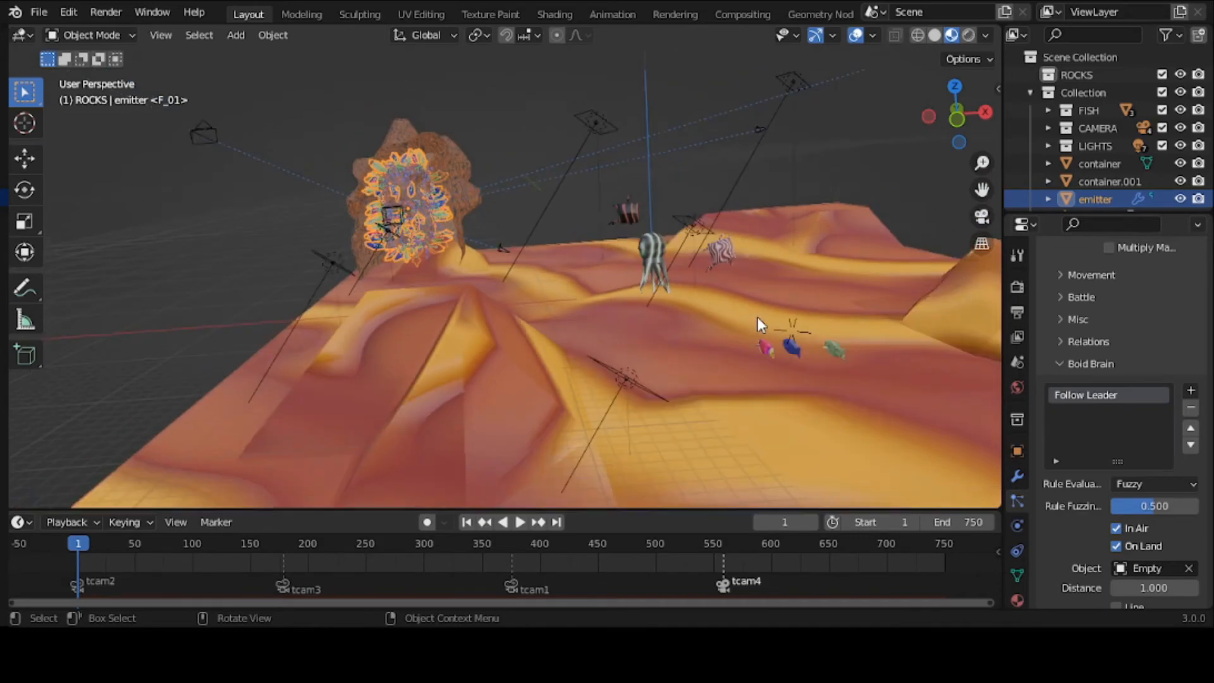
{"action": "scroll", "coordinate": [758, 317], "scroll_direction": "down", "scroll_amount": 1}
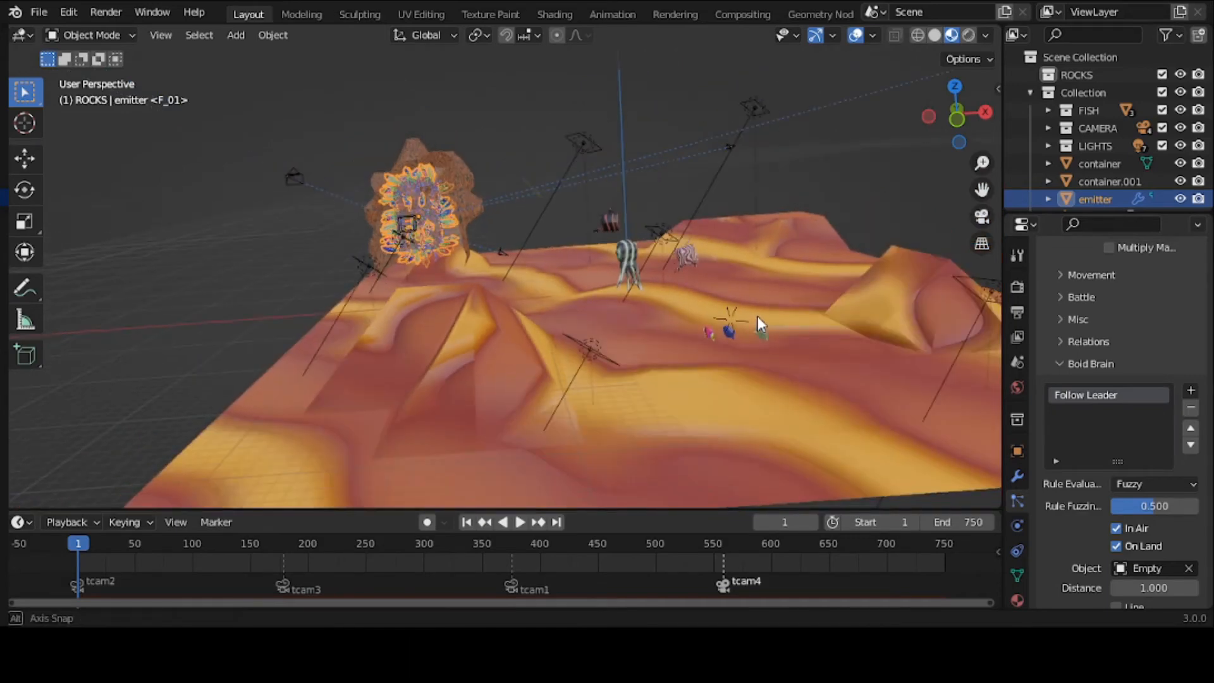
{"action": "middle_click_drag", "start_coordinate": [757, 316], "coordinate": [742, 320]}
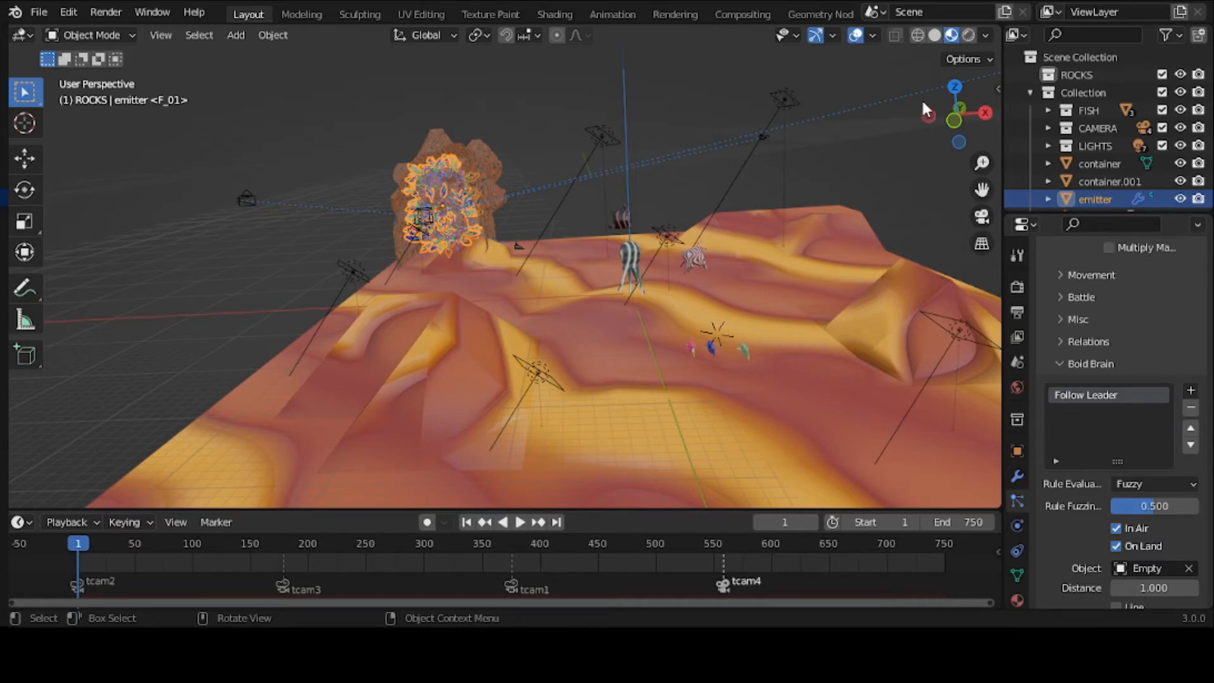
{"action": "left_click", "coordinate": [550, 14]}
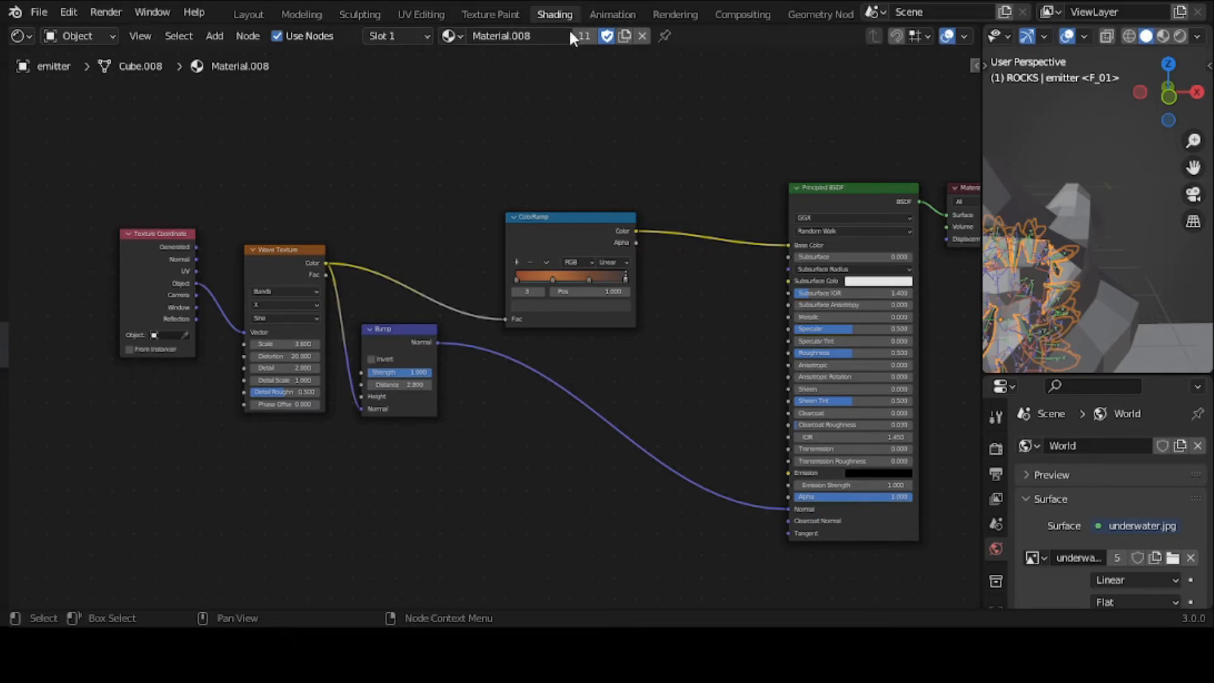
{"action": "left_click", "coordinate": [249, 14]}
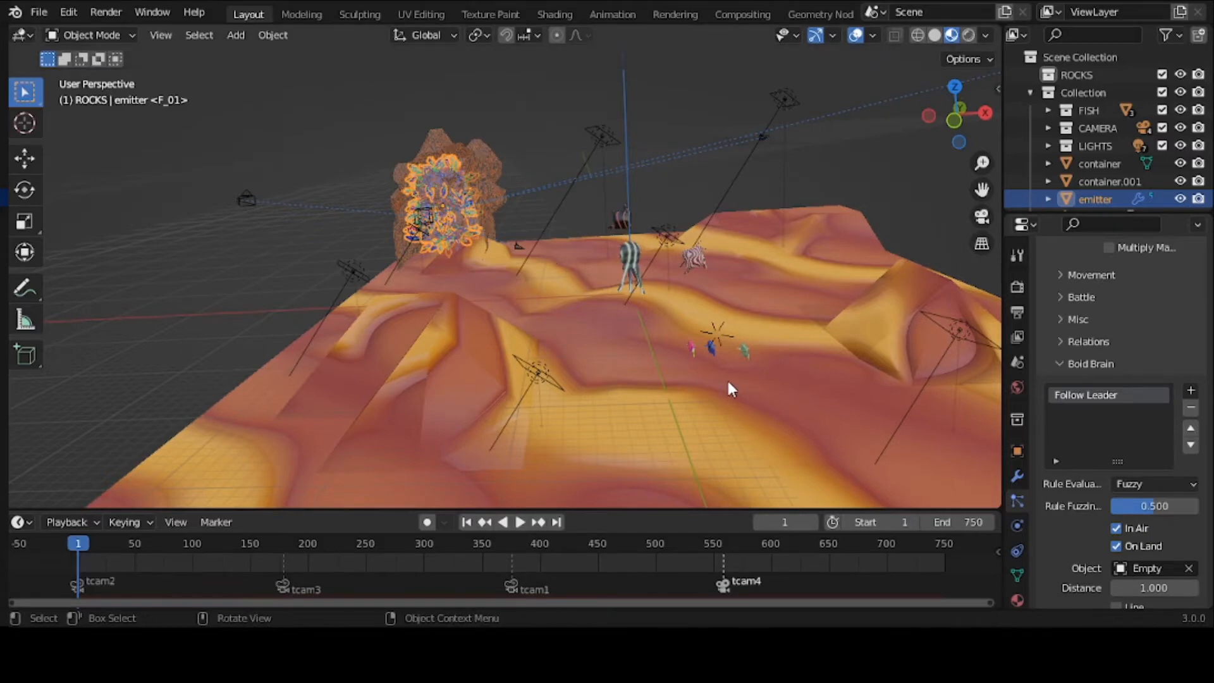
Step: Select the green spotted fish and examine its material's node setup in the Shading workspace, returning to Layout
{"action": "scroll", "coordinate": [727, 383], "scroll_direction": "up", "scroll_amount": 2}
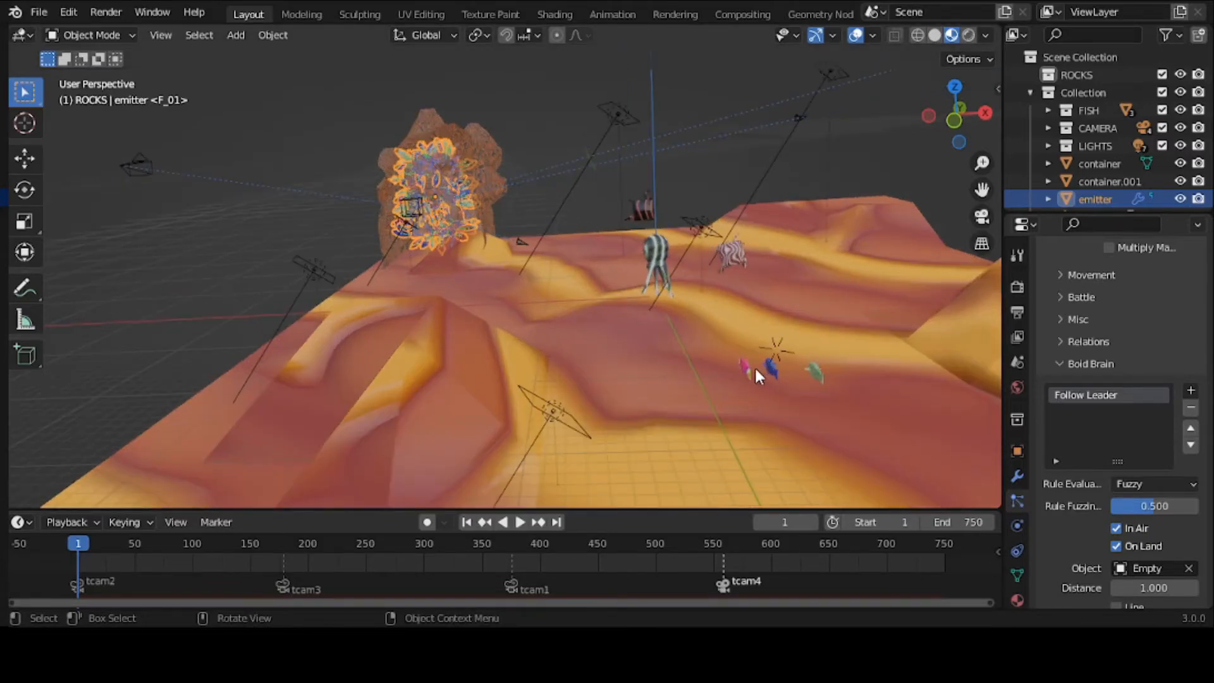
{"action": "scroll", "coordinate": [757, 375], "scroll_direction": "up", "scroll_amount": 2}
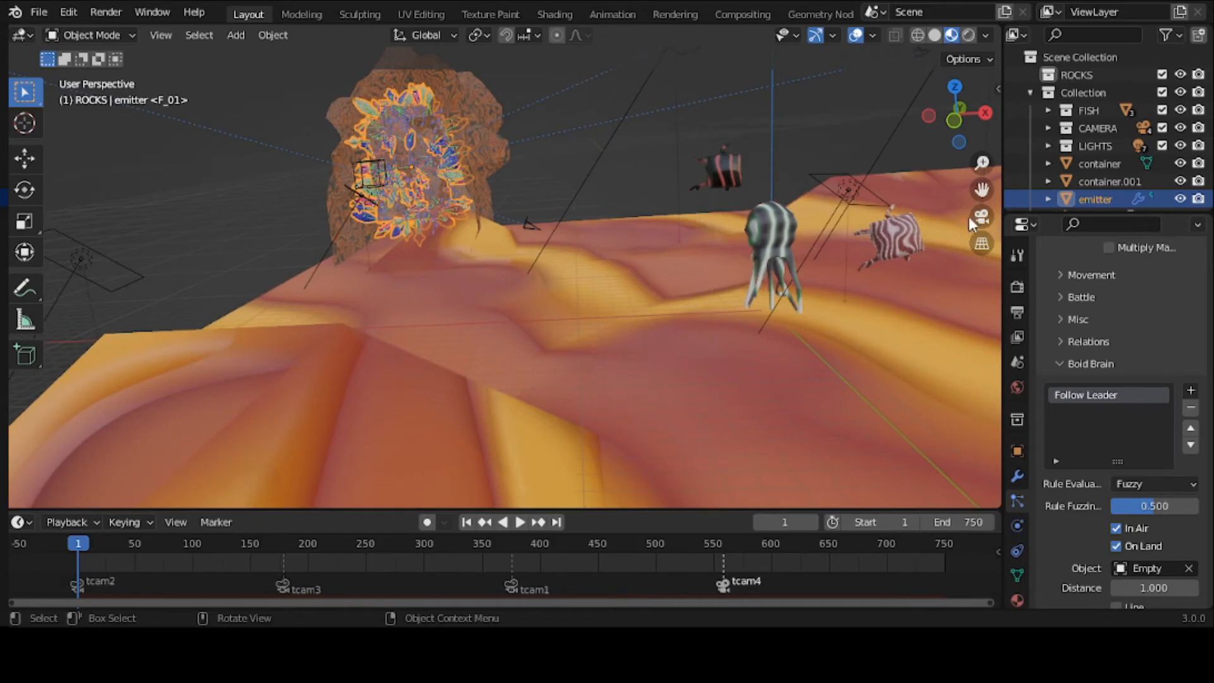
{"action": "left_click_drag", "start_coordinate": [983, 189], "coordinate": [781, 122]}
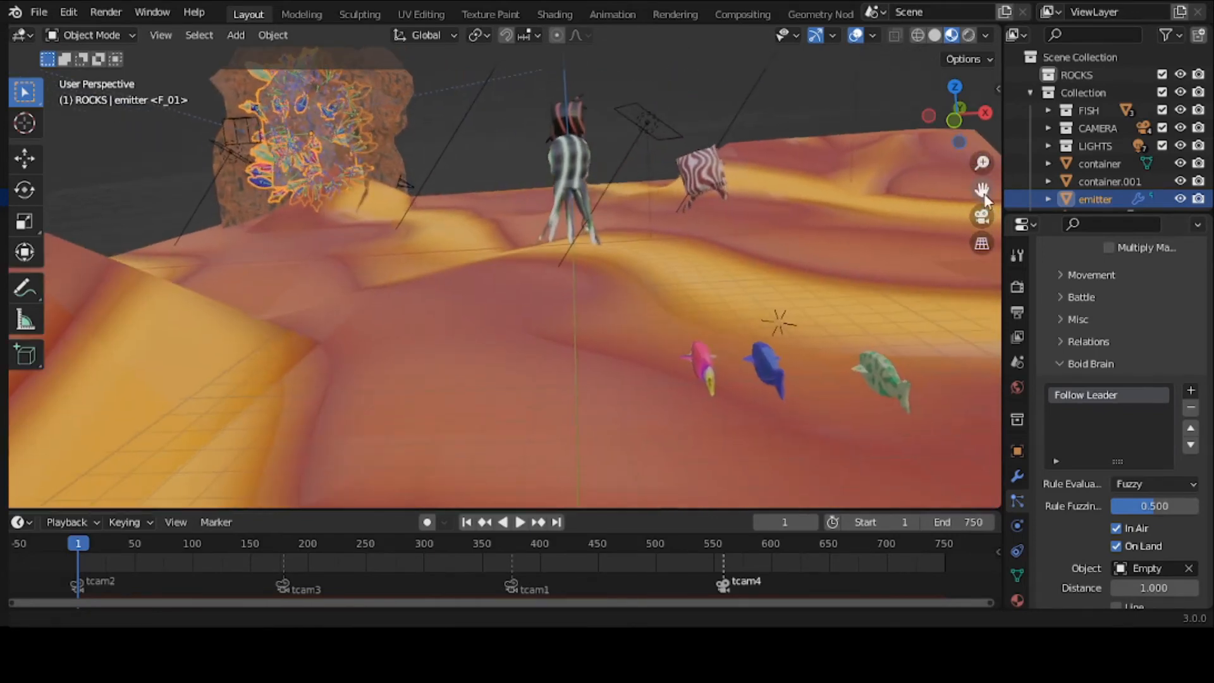
{"action": "left_click", "coordinate": [888, 362]}
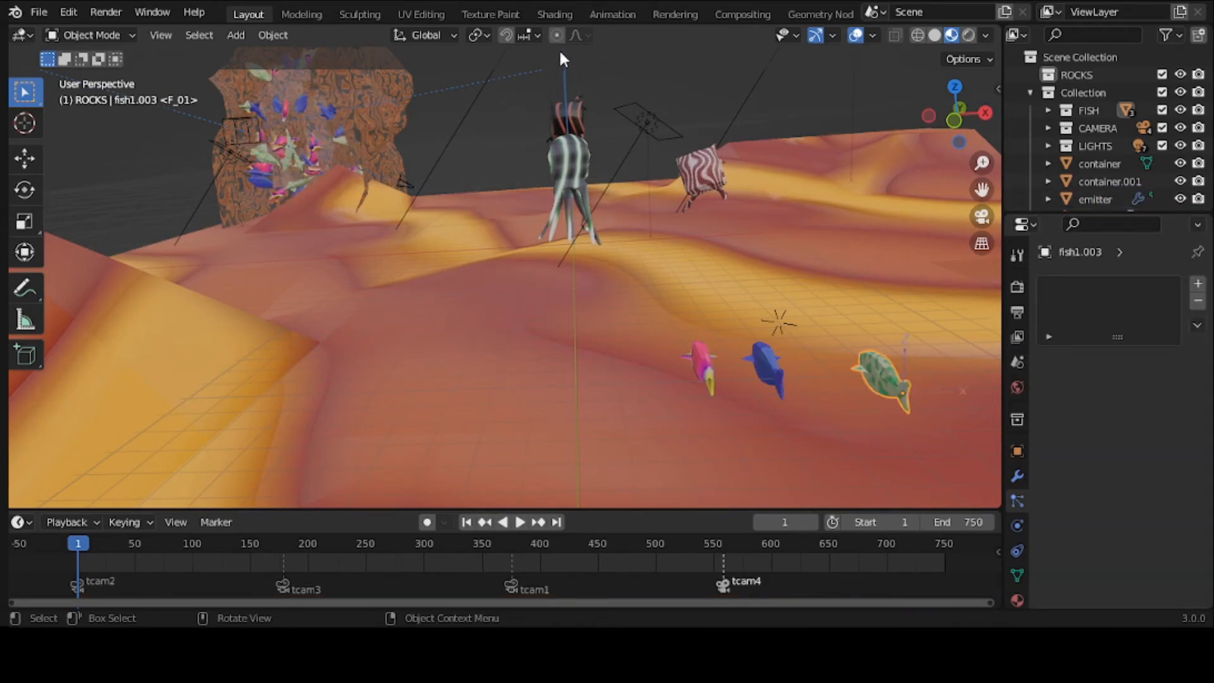
{"action": "left_click", "coordinate": [561, 13]}
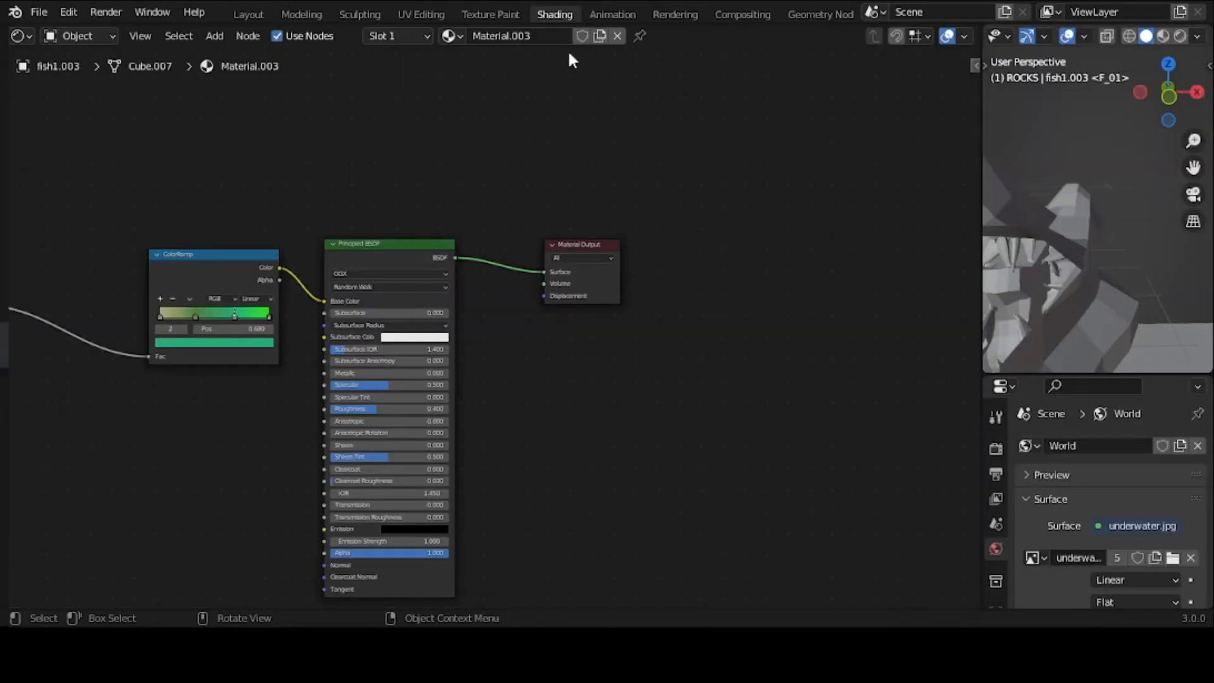
{"action": "middle_click_drag", "start_coordinate": [520, 293], "coordinate": [791, 315]}
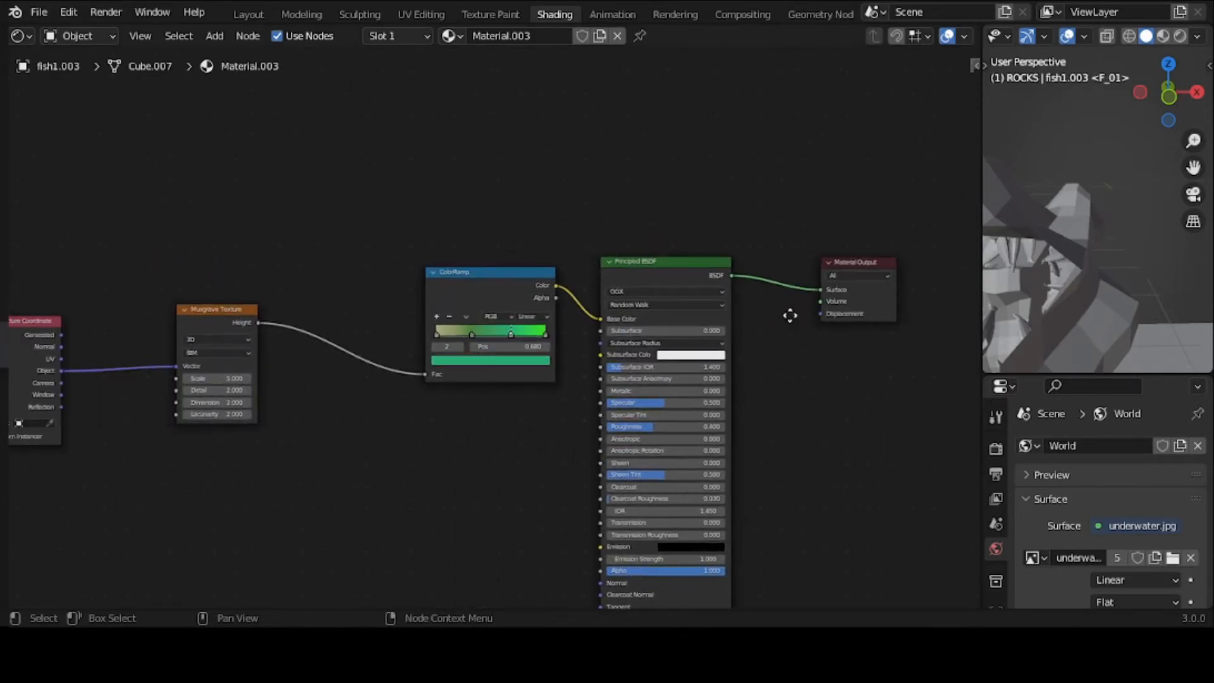
{"action": "scroll", "coordinate": [791, 315], "scroll_direction": "down", "scroll_amount": 2}
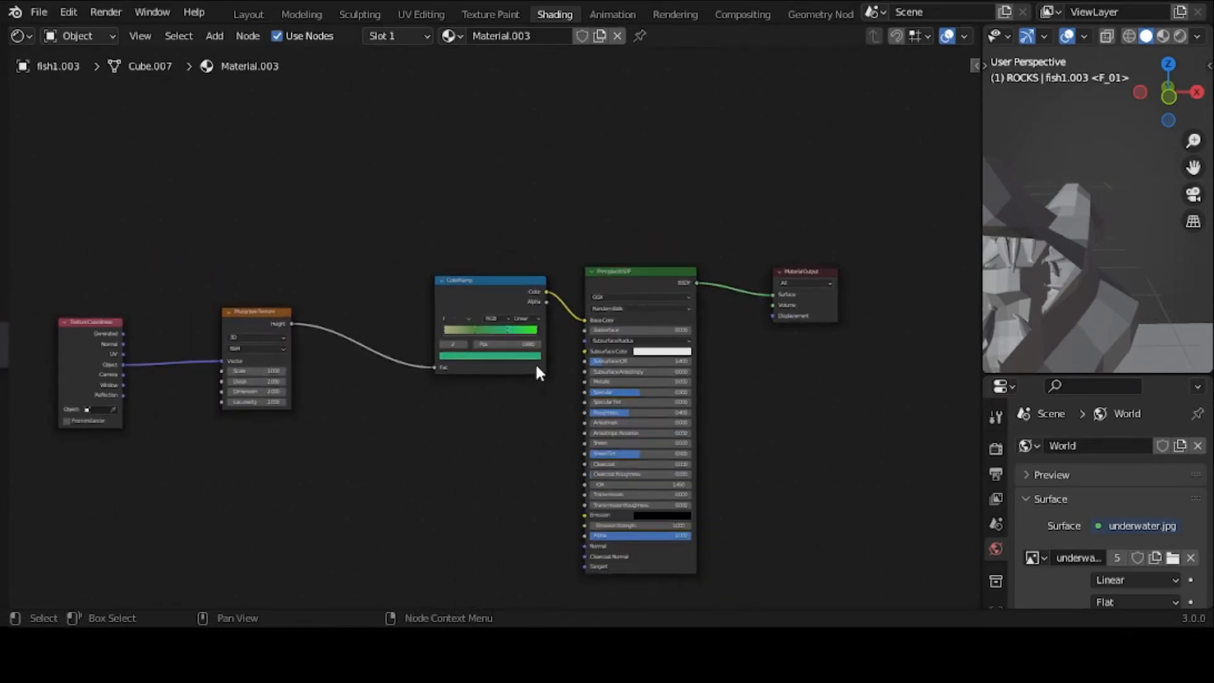
{"action": "scroll", "coordinate": [536, 366], "scroll_direction": "up", "scroll_amount": 1}
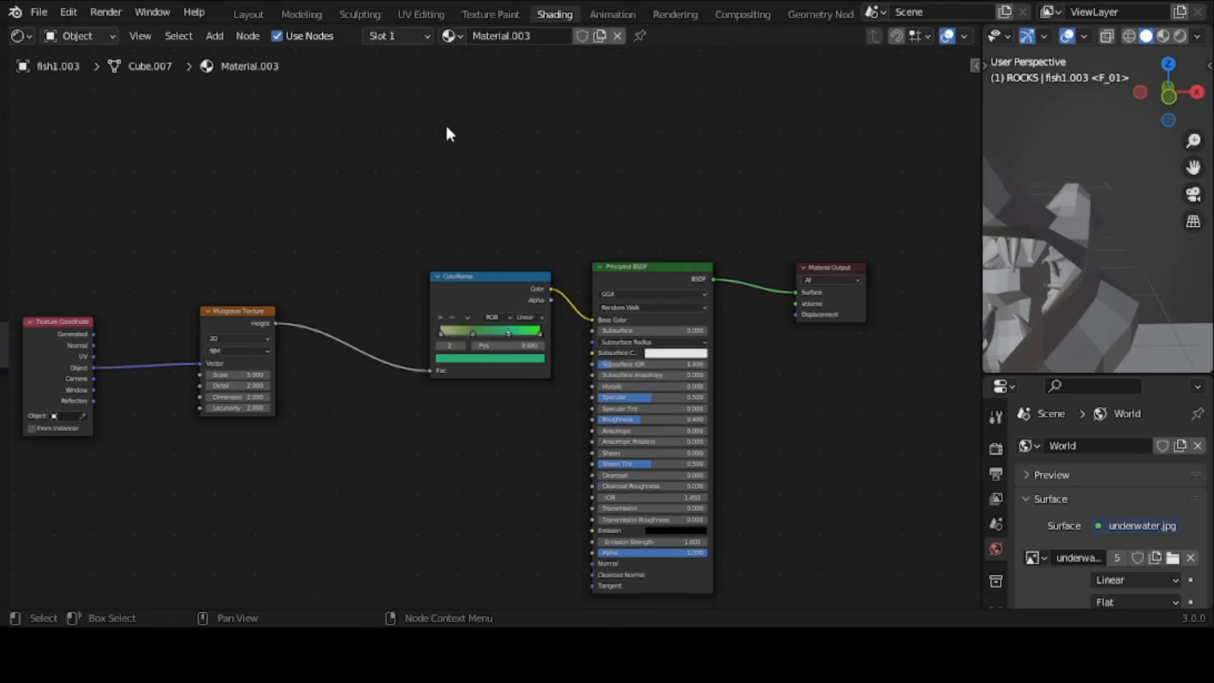
{"action": "left_click", "coordinate": [248, 14]}
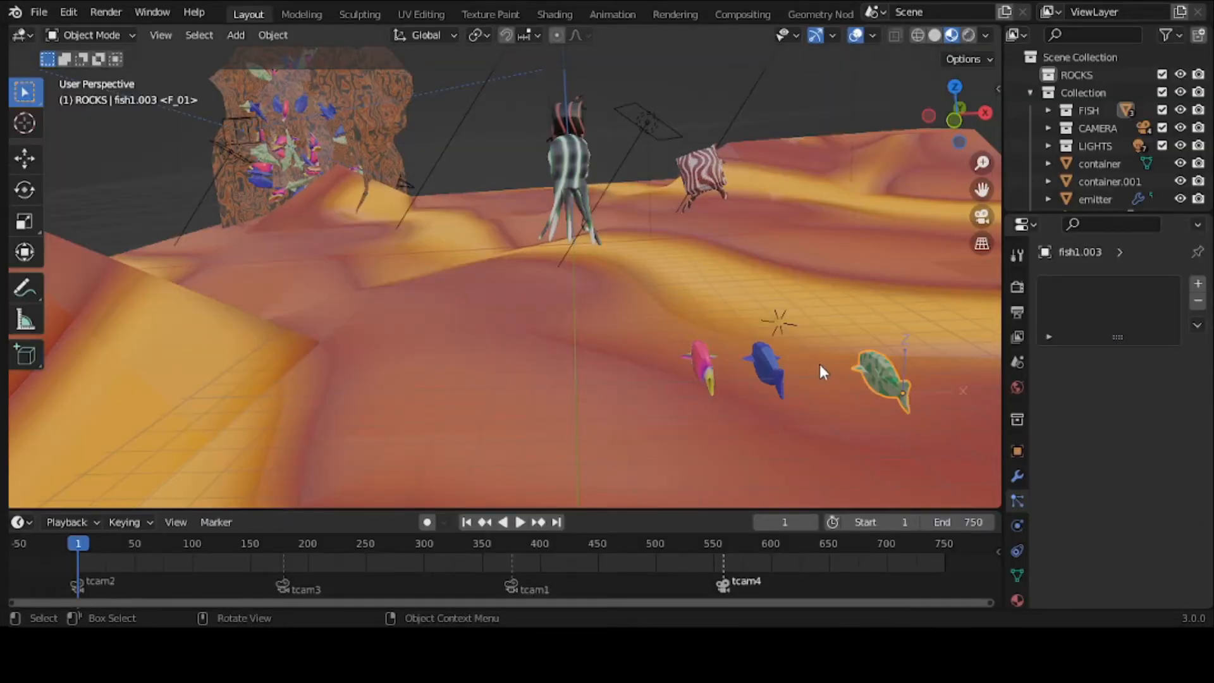
Step: Select the blue fish and inspect it and the neighbouring pink fish up close
{"action": "left_click", "coordinate": [771, 377]}
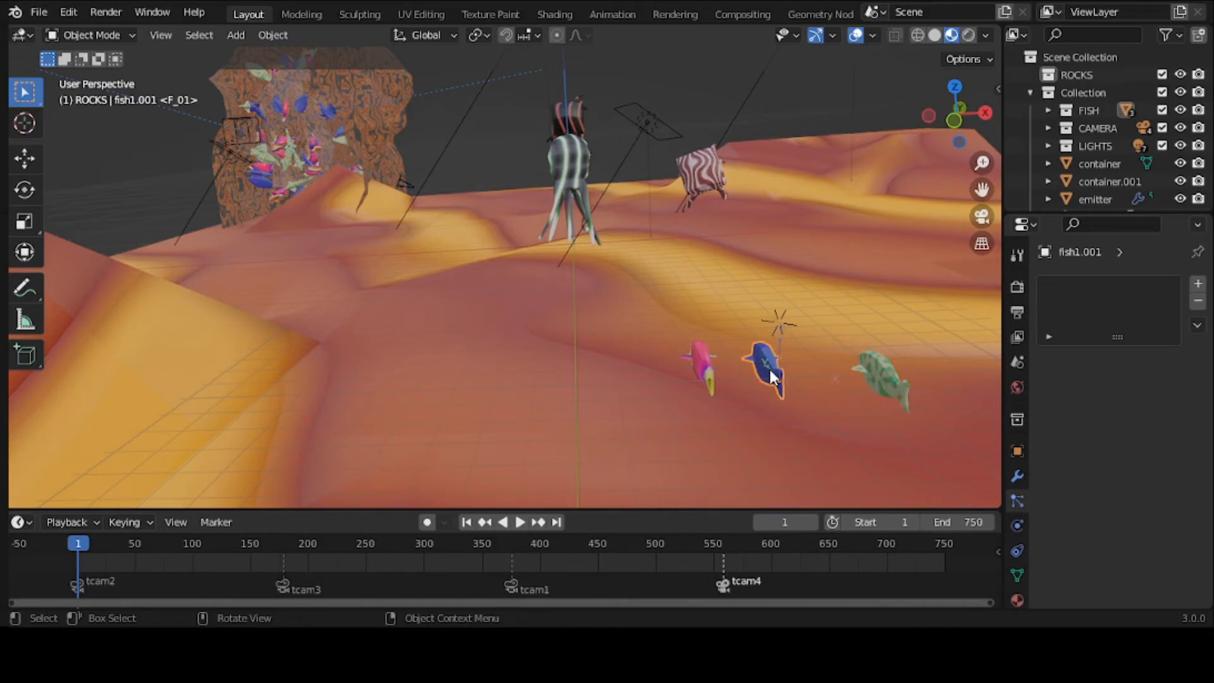
{"action": "scroll", "coordinate": [771, 377], "scroll_direction": "up", "scroll_amount": 3}
{"action": "left_click_drag", "start_coordinate": [979, 187], "coordinate": [693, 102]}
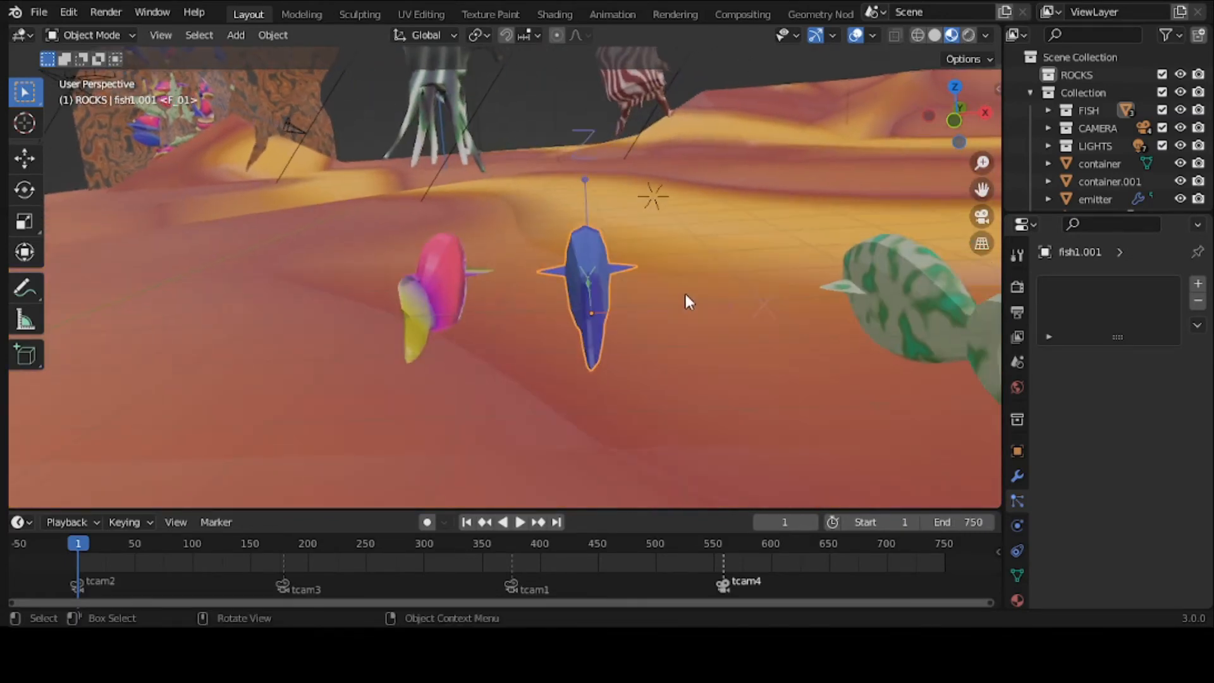
{"action": "middle_click_drag", "start_coordinate": [684, 293], "coordinate": [712, 300]}
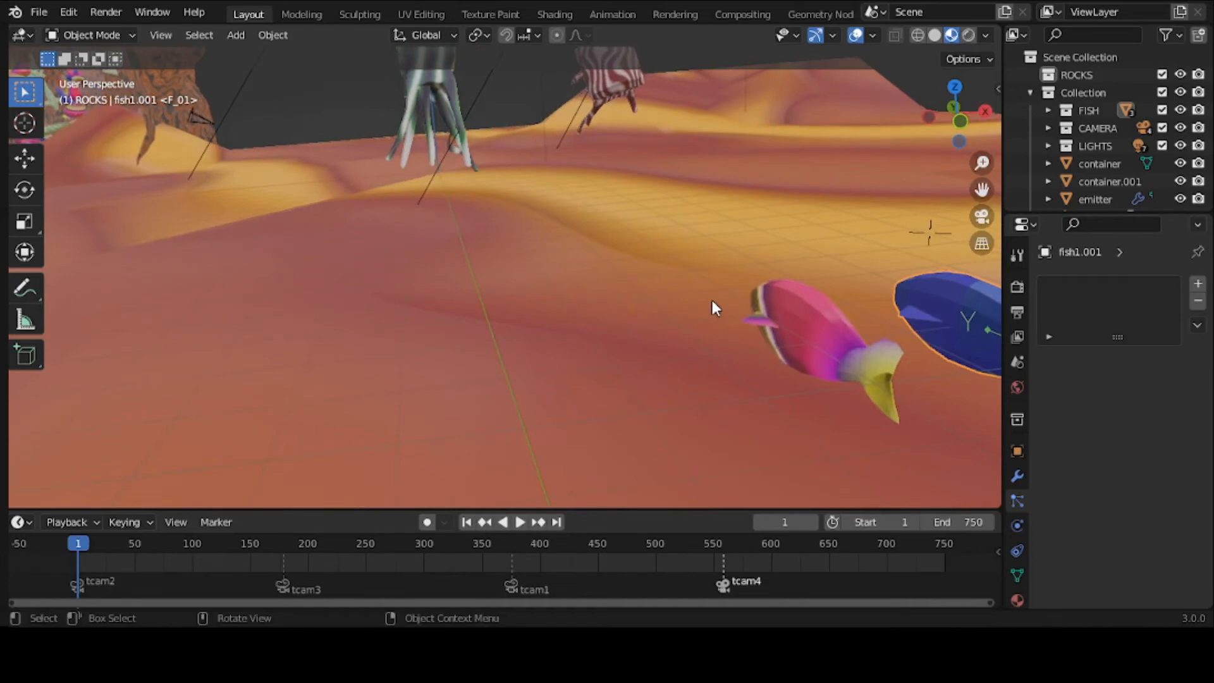
Step: Select the pink fish and review its Magic Texture, ColorRamp and Bump material nodes in the Shading workspace, returning to Layout
{"action": "left_click", "coordinate": [821, 356]}
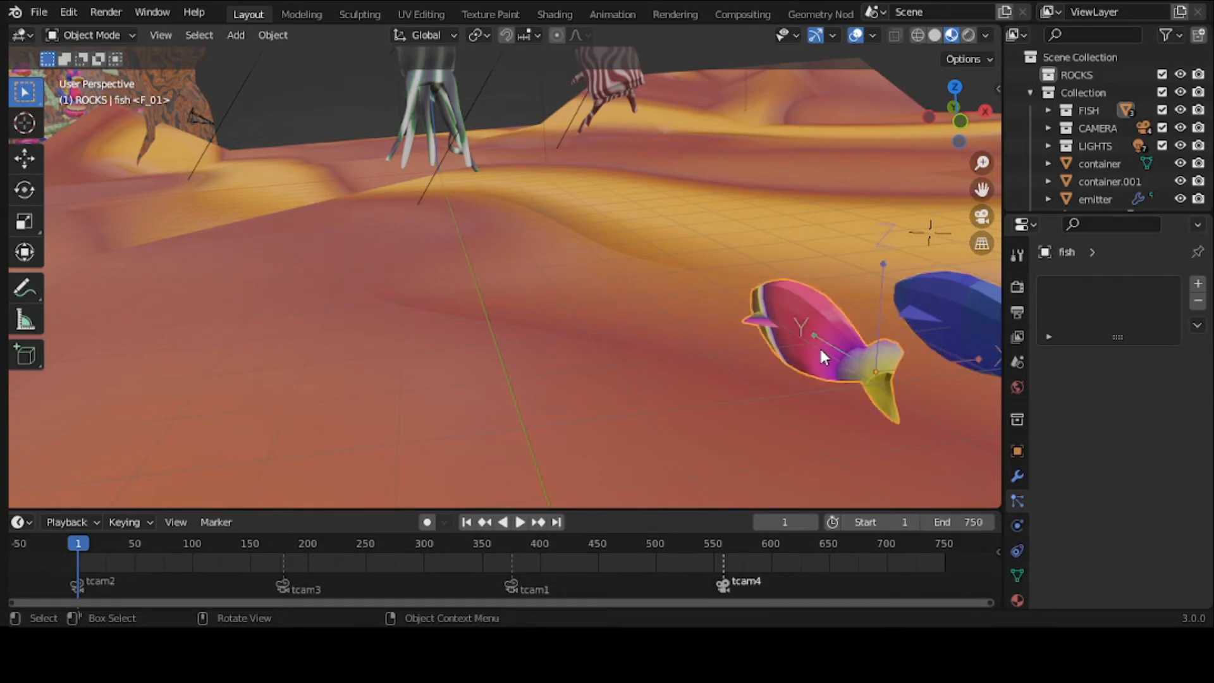
{"action": "left_click", "coordinate": [559, 16]}
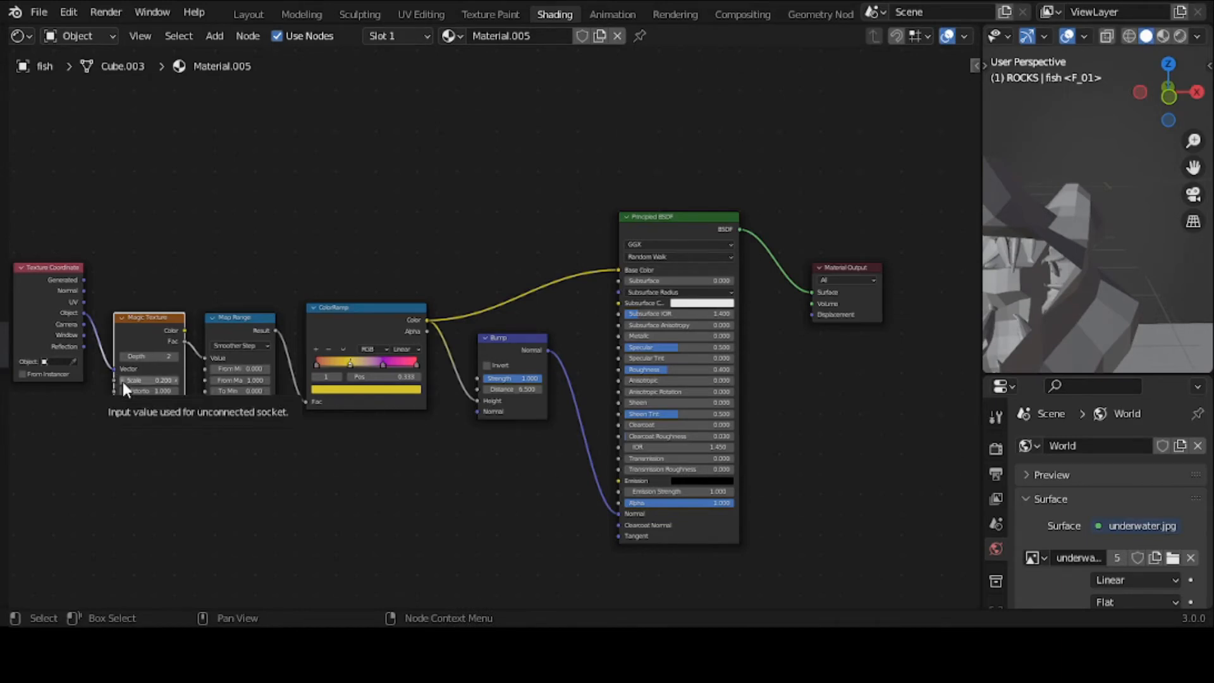
{"action": "scroll", "coordinate": [123, 382], "scroll_direction": "up", "scroll_amount": 1}
{"action": "scroll", "coordinate": [123, 382], "scroll_direction": "up", "scroll_amount": 1}
{"action": "middle_click_drag", "start_coordinate": [123, 382], "coordinate": [208, 378]}
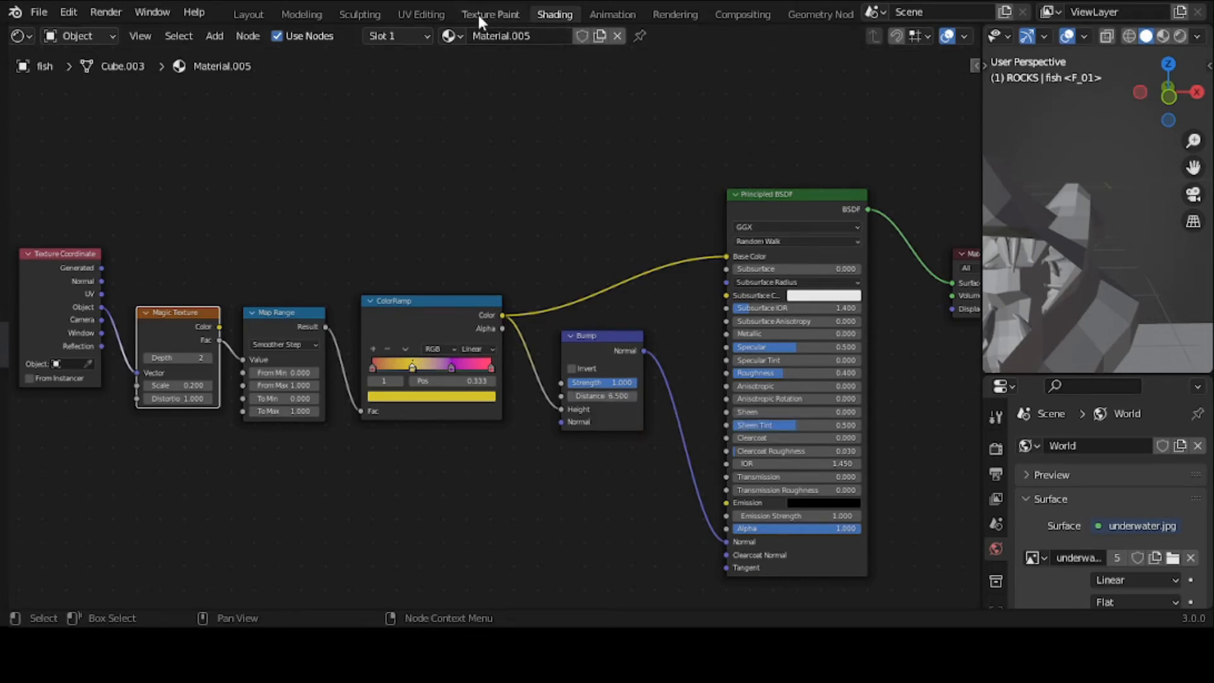
{"action": "left_click", "coordinate": [248, 14]}
Step: Select the terrain plane and review its material nodes in the Shading workspace, returning to Layout
{"action": "scroll", "coordinate": [425, 234], "scroll_direction": "down", "scroll_amount": 10}
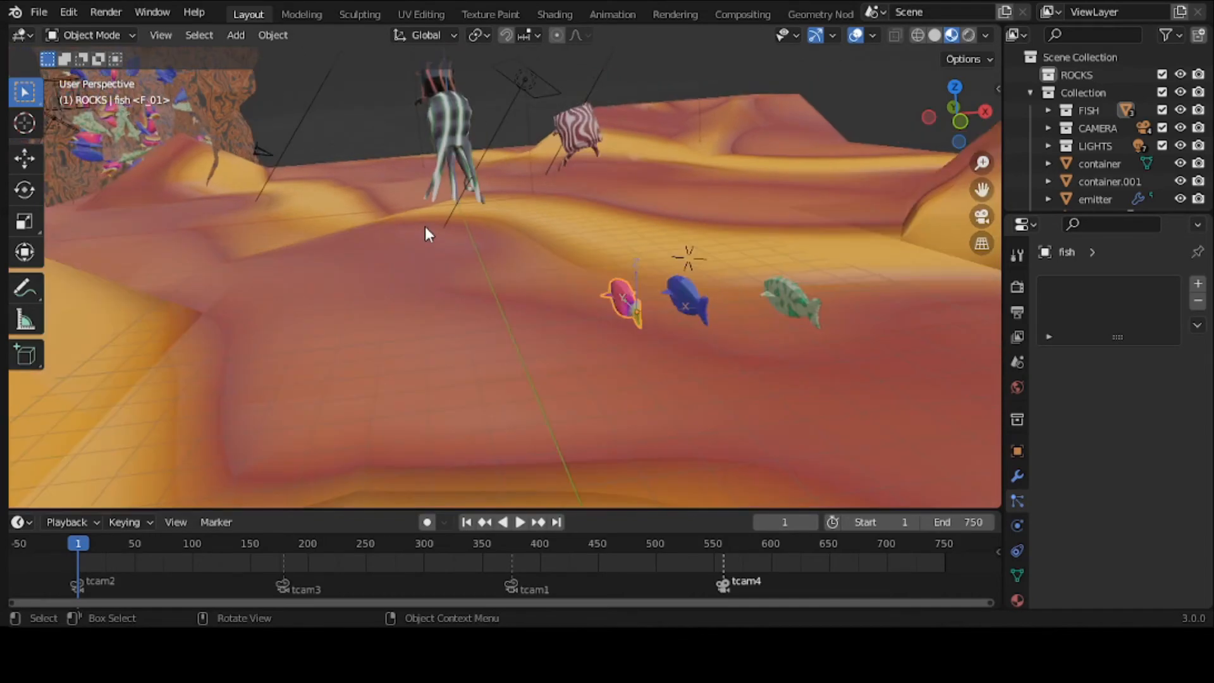
{"action": "scroll", "coordinate": [426, 227], "scroll_direction": "down", "scroll_amount": 2}
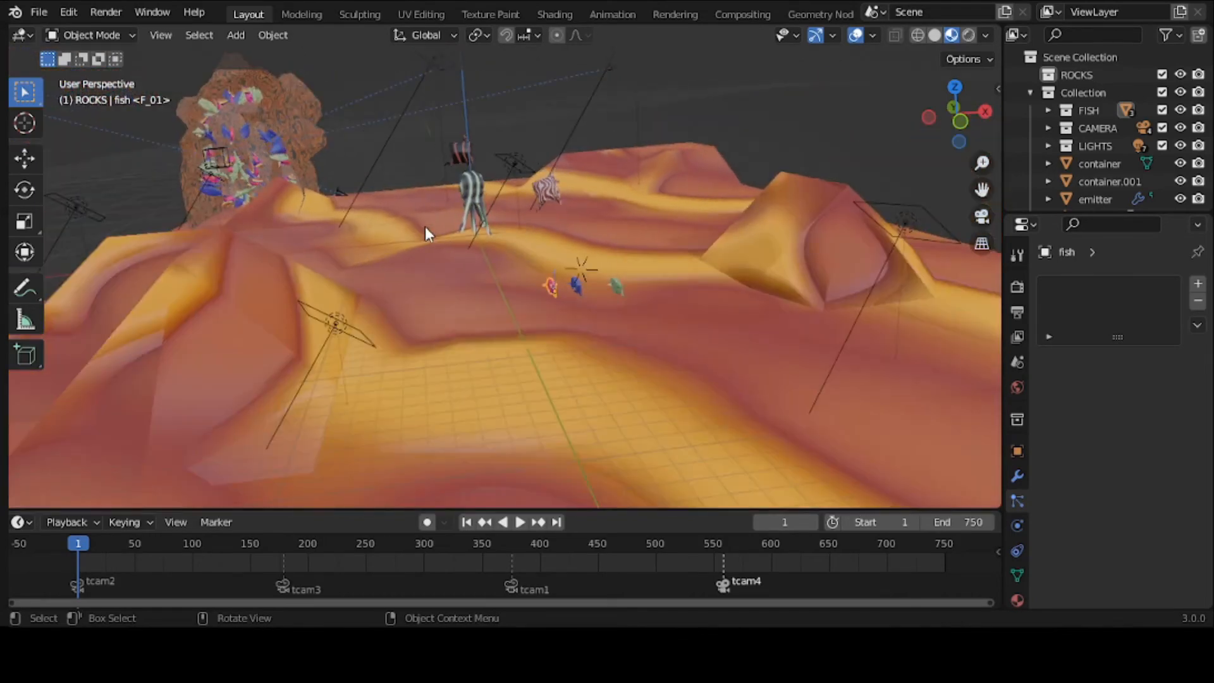
{"action": "middle_click_drag", "start_coordinate": [425, 226], "coordinate": [412, 264]}
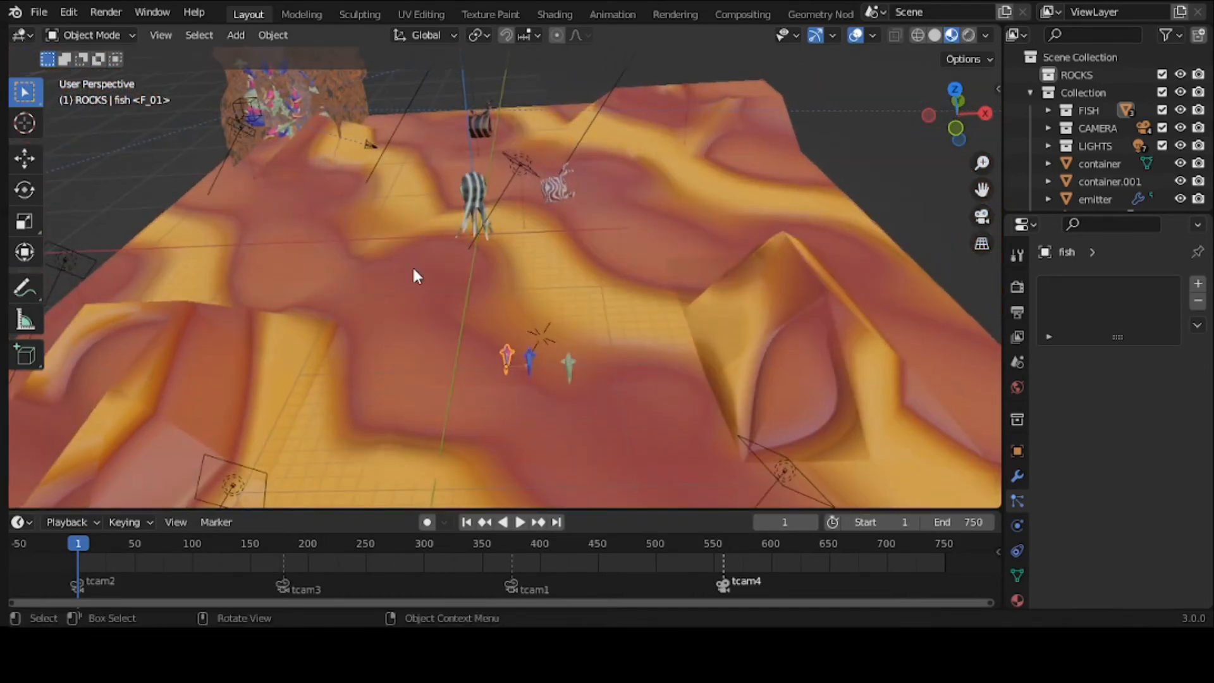
{"action": "left_click", "coordinate": [719, 203]}
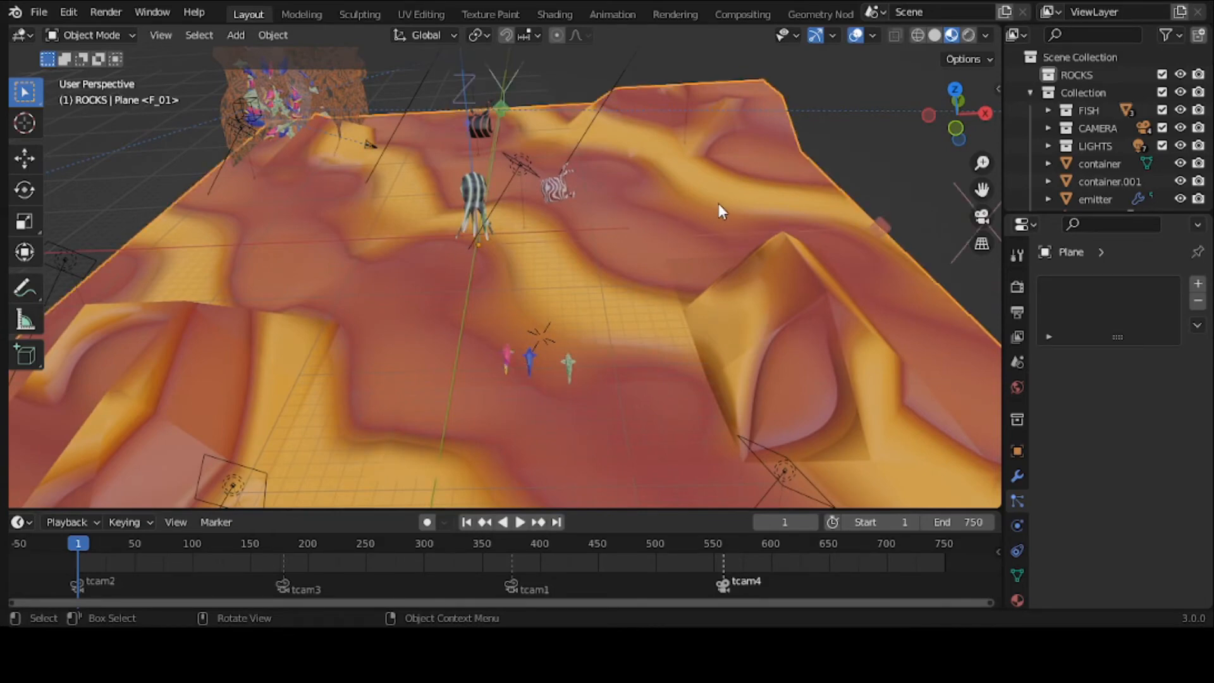
{"action": "left_click", "coordinate": [501, 14]}
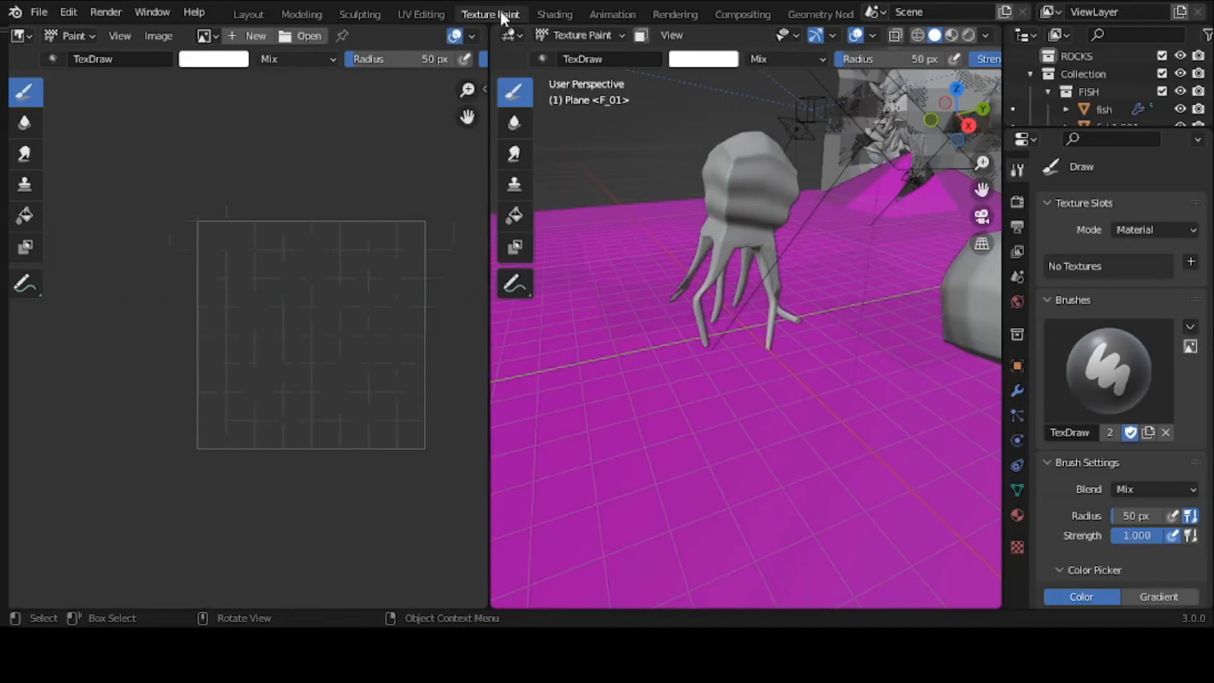
{"action": "left_click", "coordinate": [550, 14]}
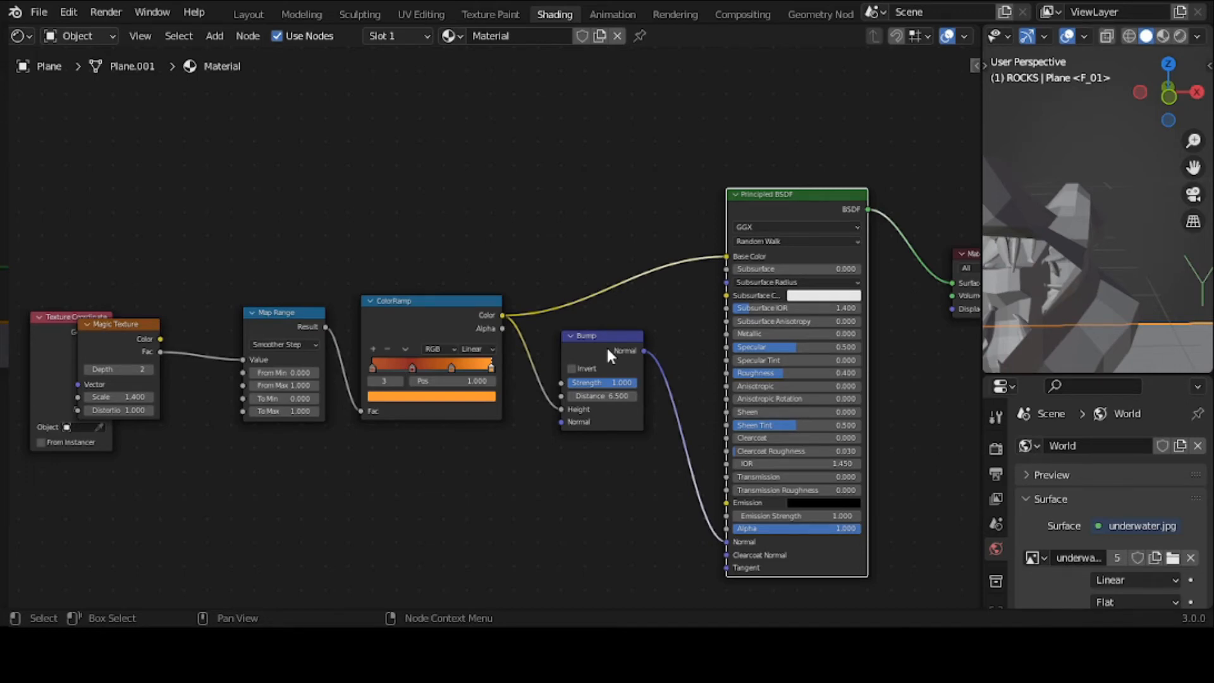
{"action": "left_click", "coordinate": [257, 11]}
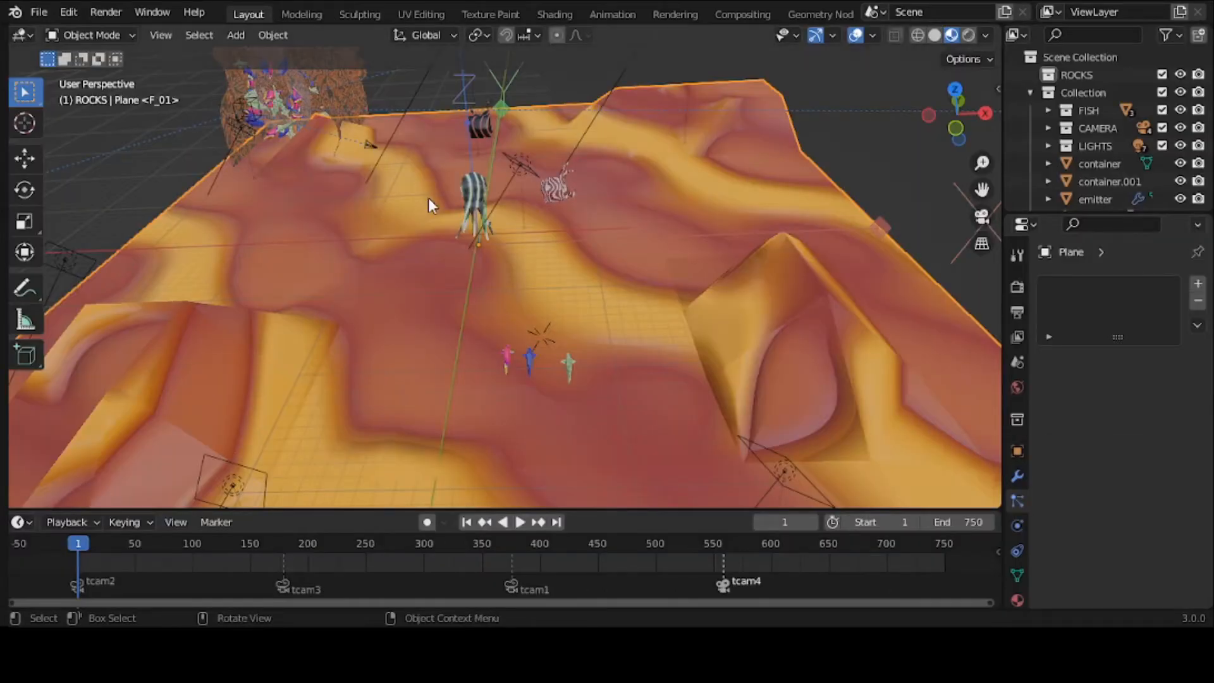
Step: Select the striped squids one after another and examine the rear squid's material nodes in the Shading workspace, returning to Layout
{"action": "scroll", "coordinate": [429, 201], "scroll_direction": "down", "scroll_amount": 2}
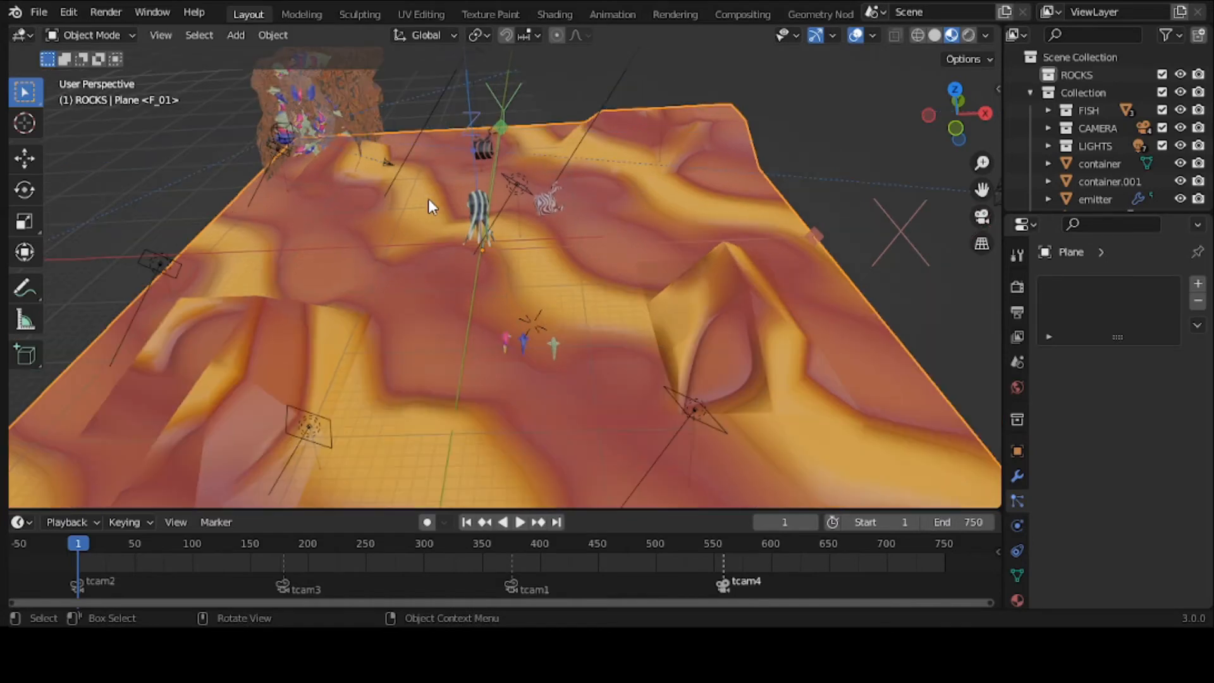
{"action": "scroll", "coordinate": [428, 199], "scroll_direction": "up", "scroll_amount": 3}
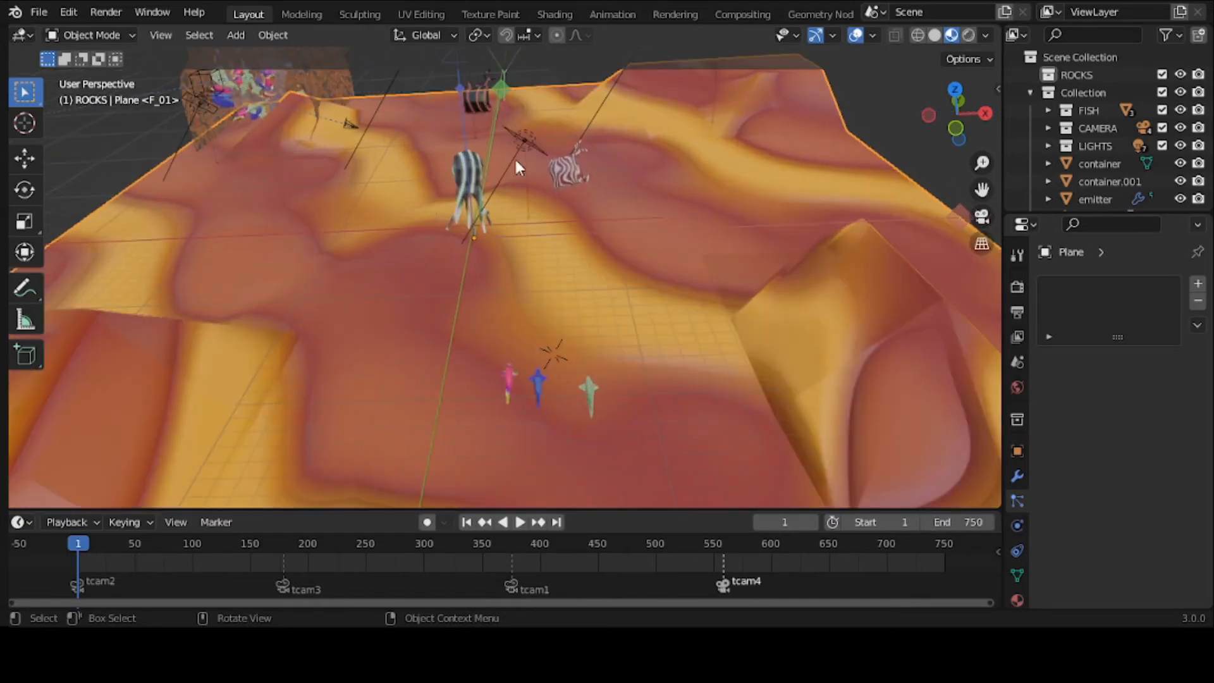
{"action": "left_click_drag", "start_coordinate": [981, 190], "coordinate": [892, 195]}
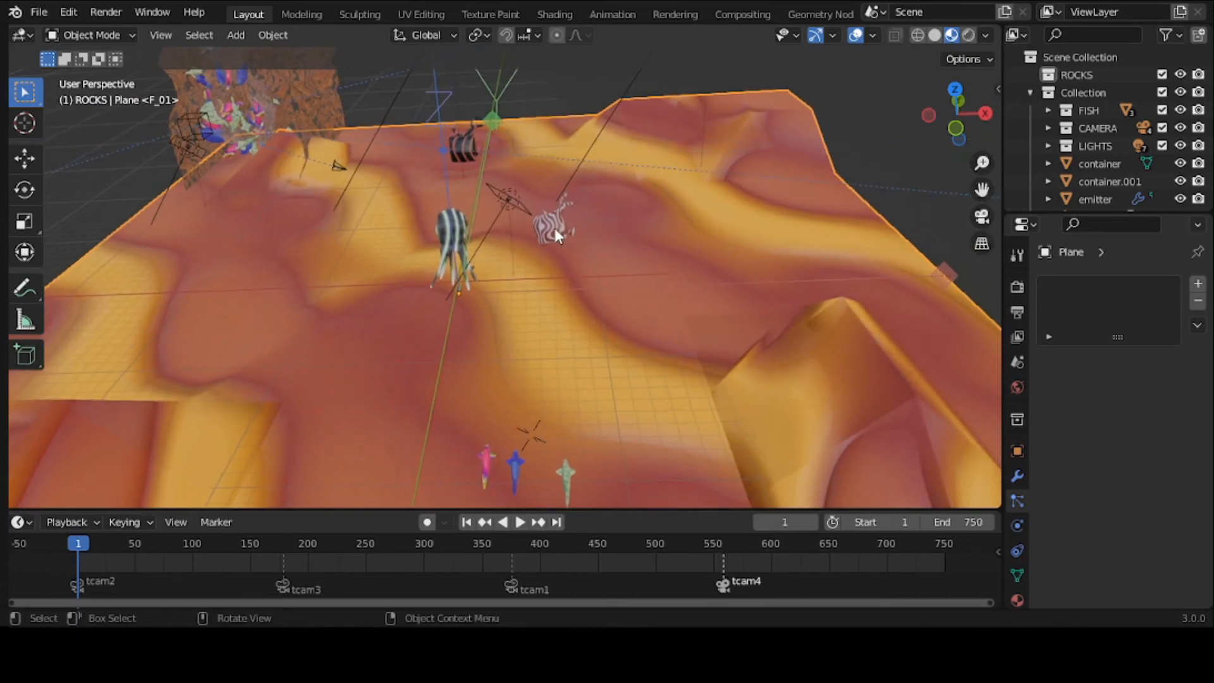
{"action": "left_click", "coordinate": [555, 230]}
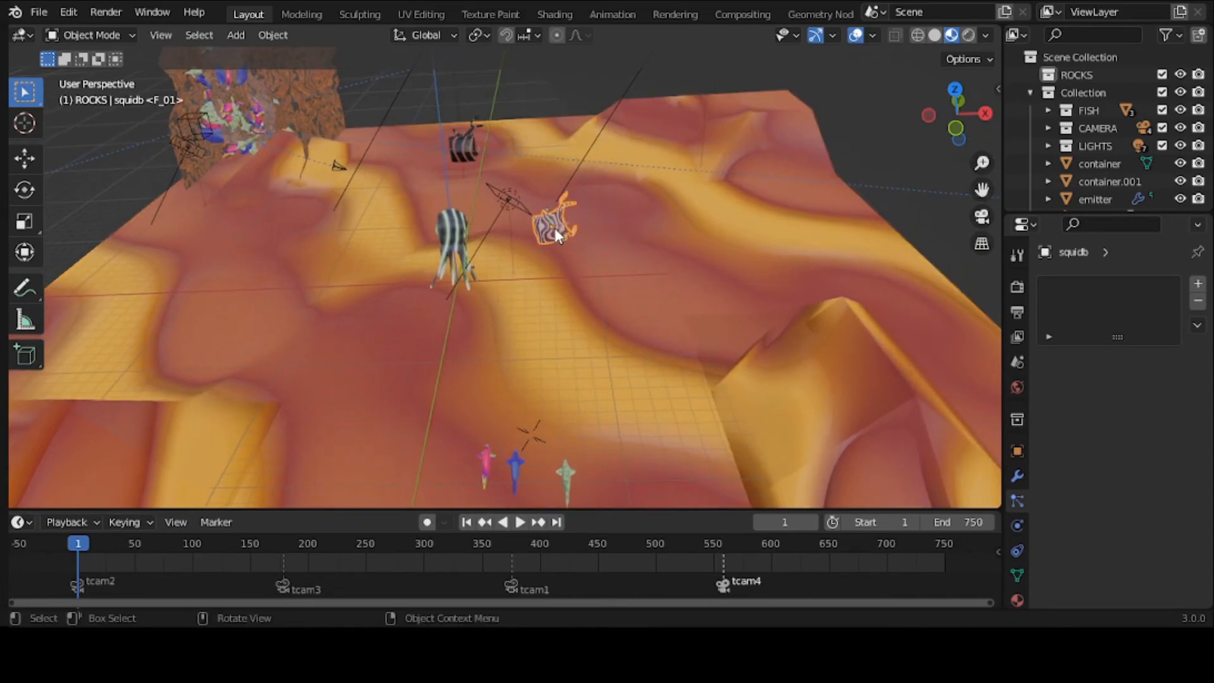
{"action": "left_click", "coordinate": [455, 218]}
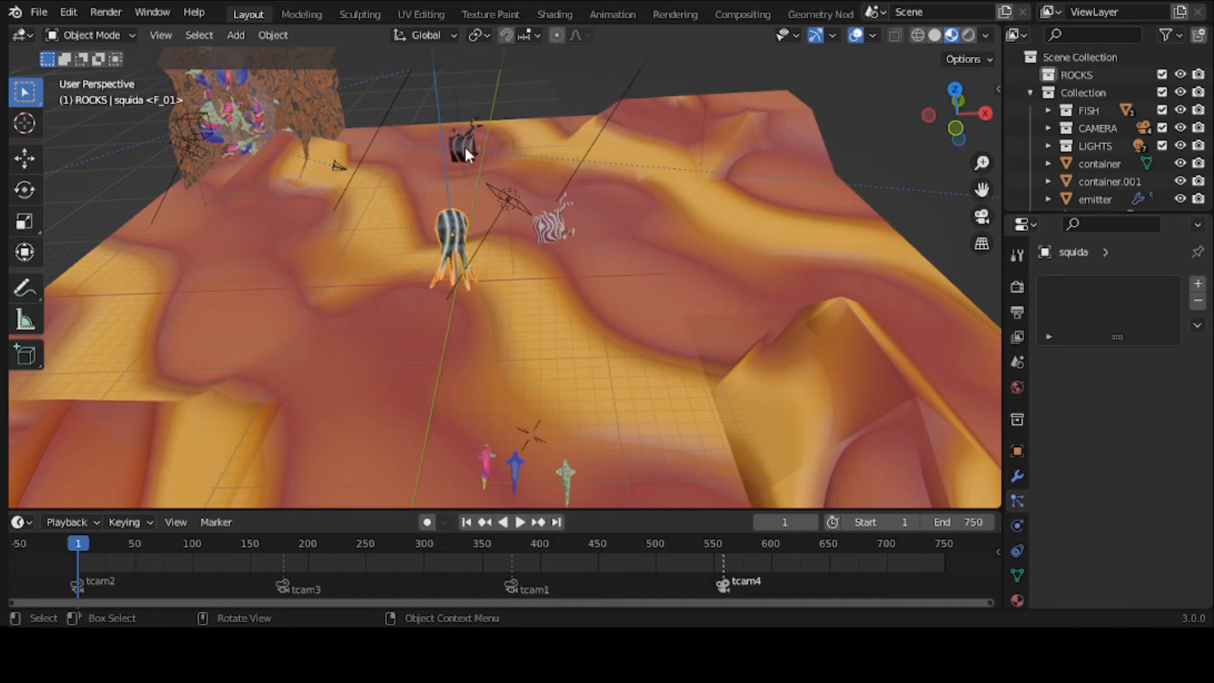
{"action": "left_click", "coordinate": [554, 13]}
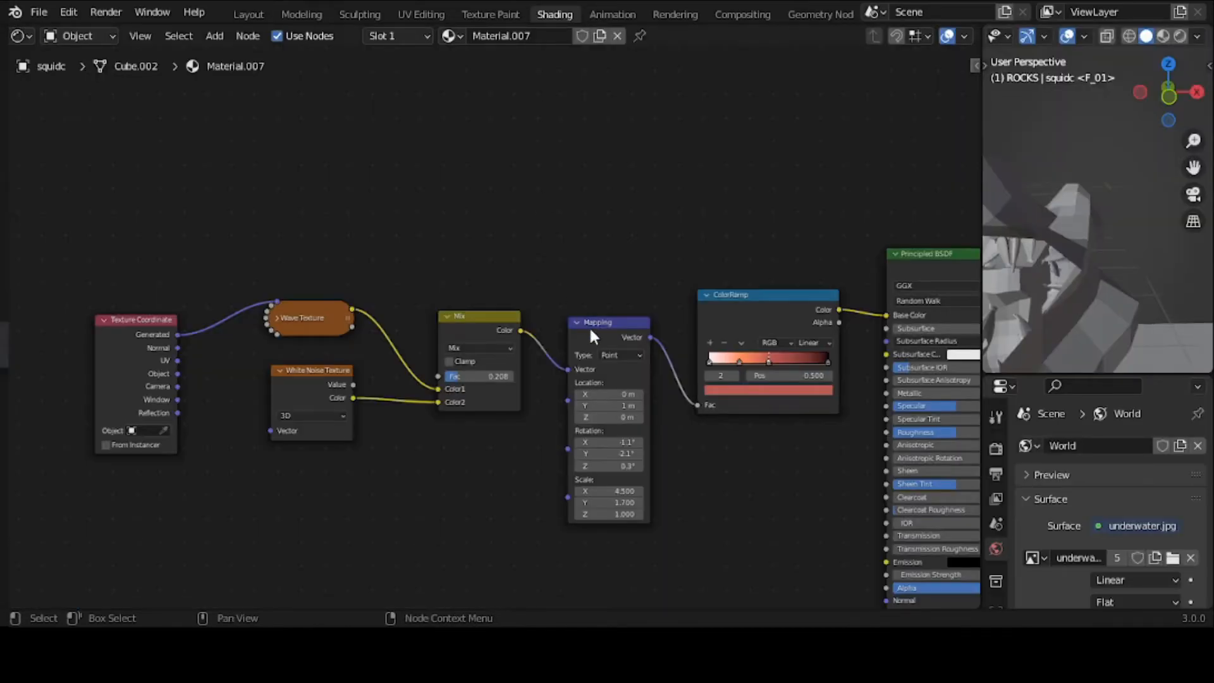
{"action": "middle_click_drag", "start_coordinate": [590, 325], "coordinate": [484, 278]}
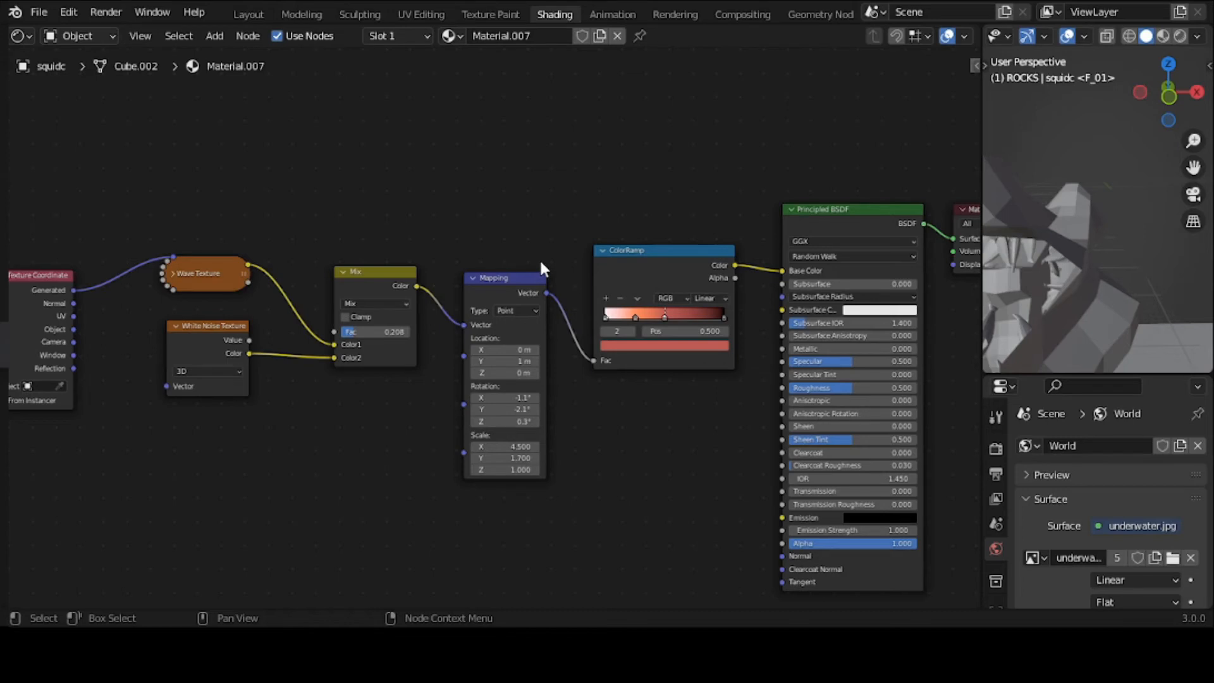
{"action": "left_click", "coordinate": [264, 14]}
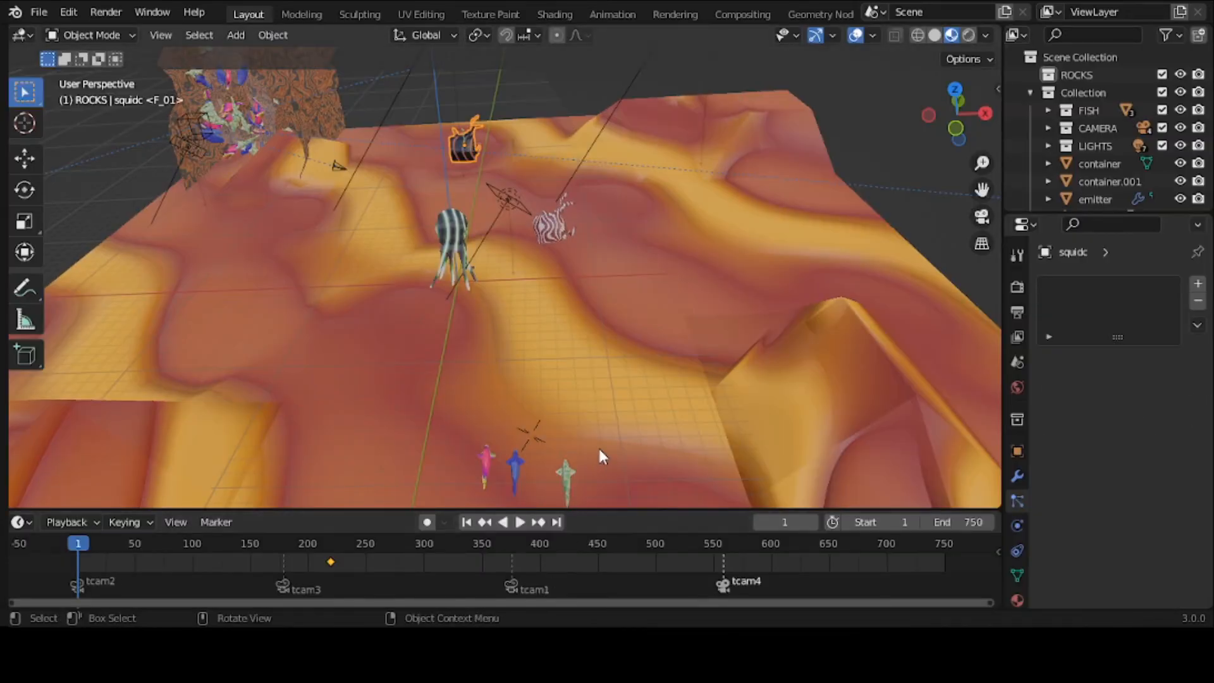
Step: Select the area light above the front rock mound of the terrain and inspect its color, power and shape settings
{"action": "scroll", "coordinate": [600, 455], "scroll_direction": "down", "scroll_amount": 3}
{"action": "scroll", "coordinate": [601, 455], "scroll_direction": "down", "scroll_amount": 2}
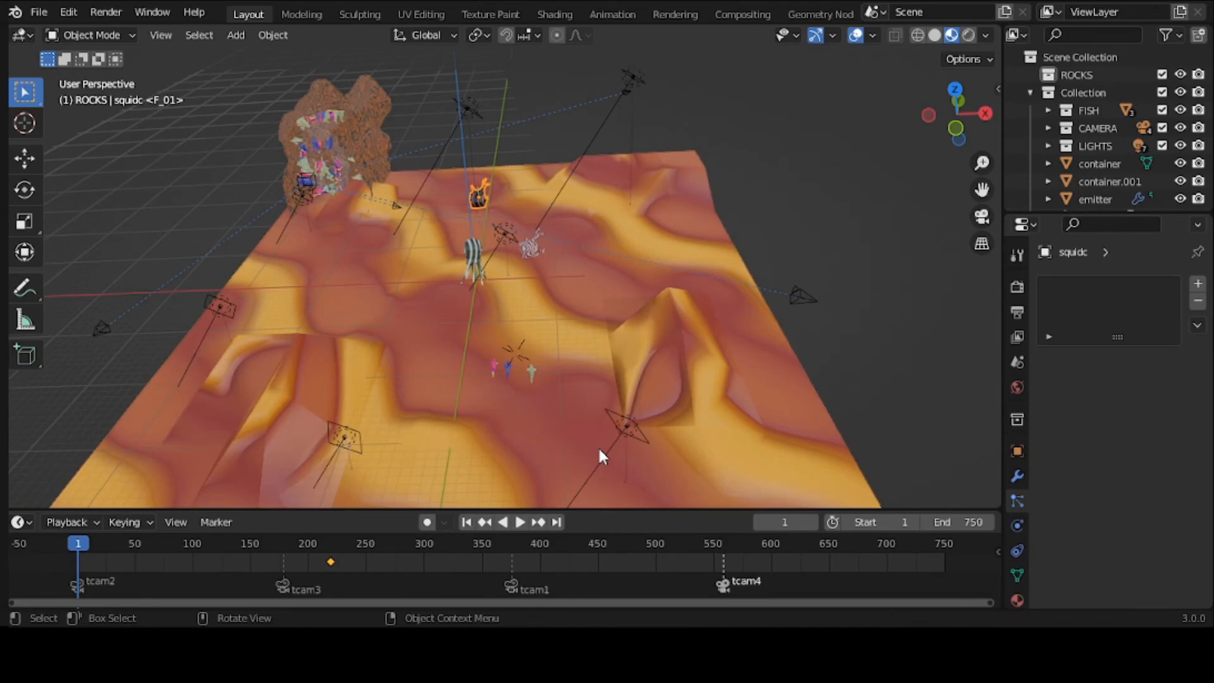
{"action": "middle_click_drag", "start_coordinate": [599, 450], "coordinate": [627, 439]}
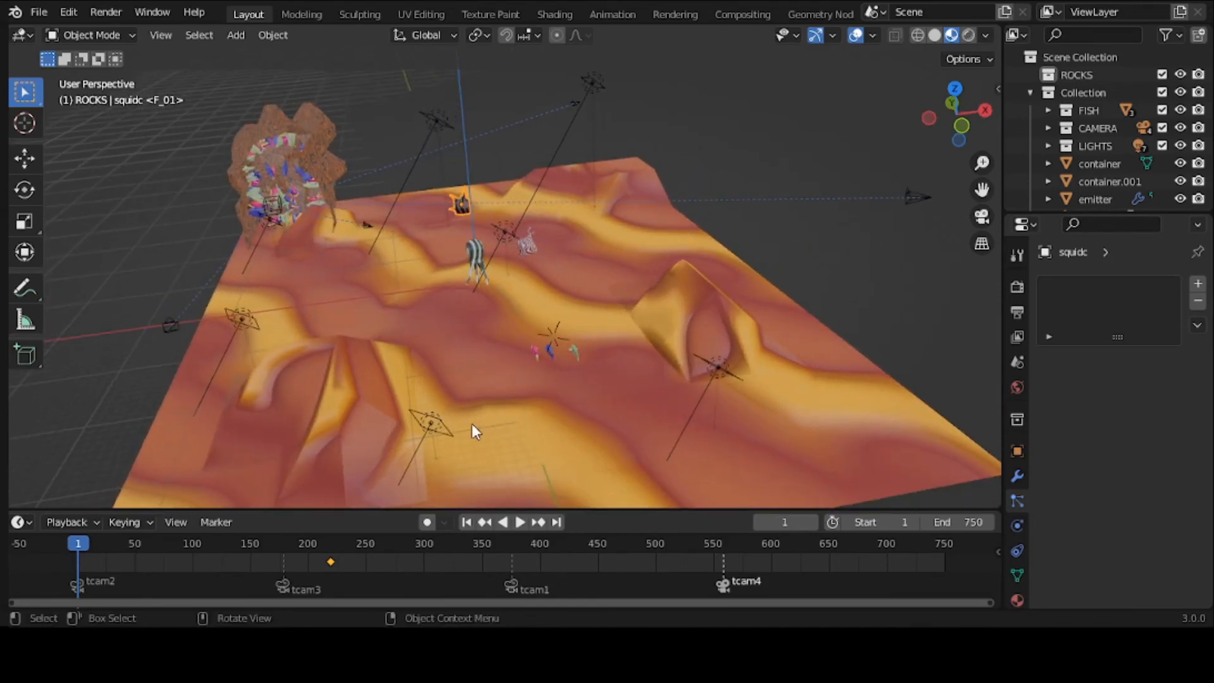
{"action": "left_click", "coordinate": [440, 427]}
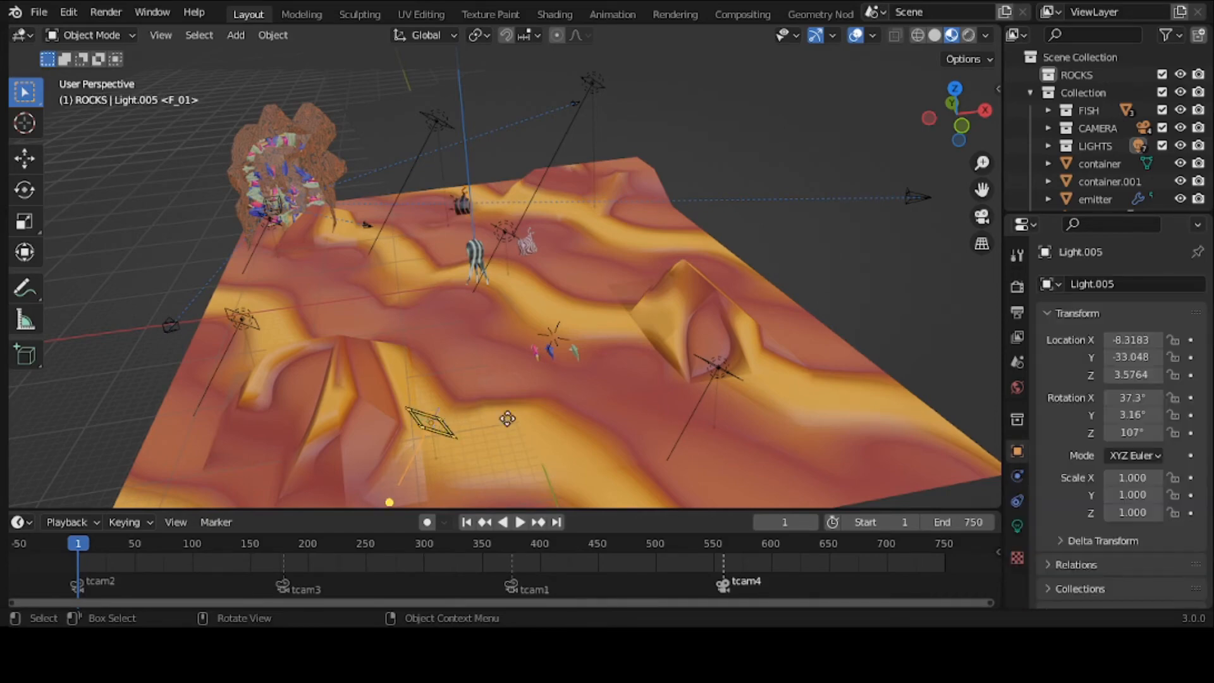
{"action": "left_click", "coordinate": [1016, 522]}
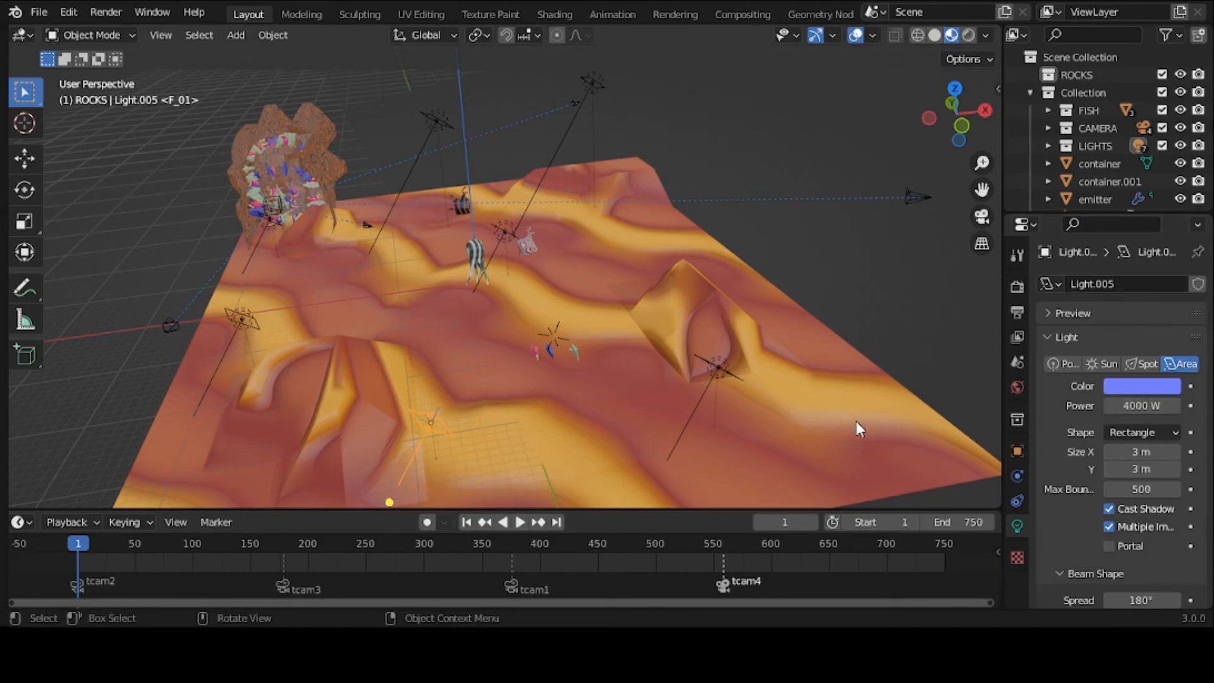
{"action": "scroll", "coordinate": [855, 415], "scroll_direction": "down", "scroll_amount": 3}
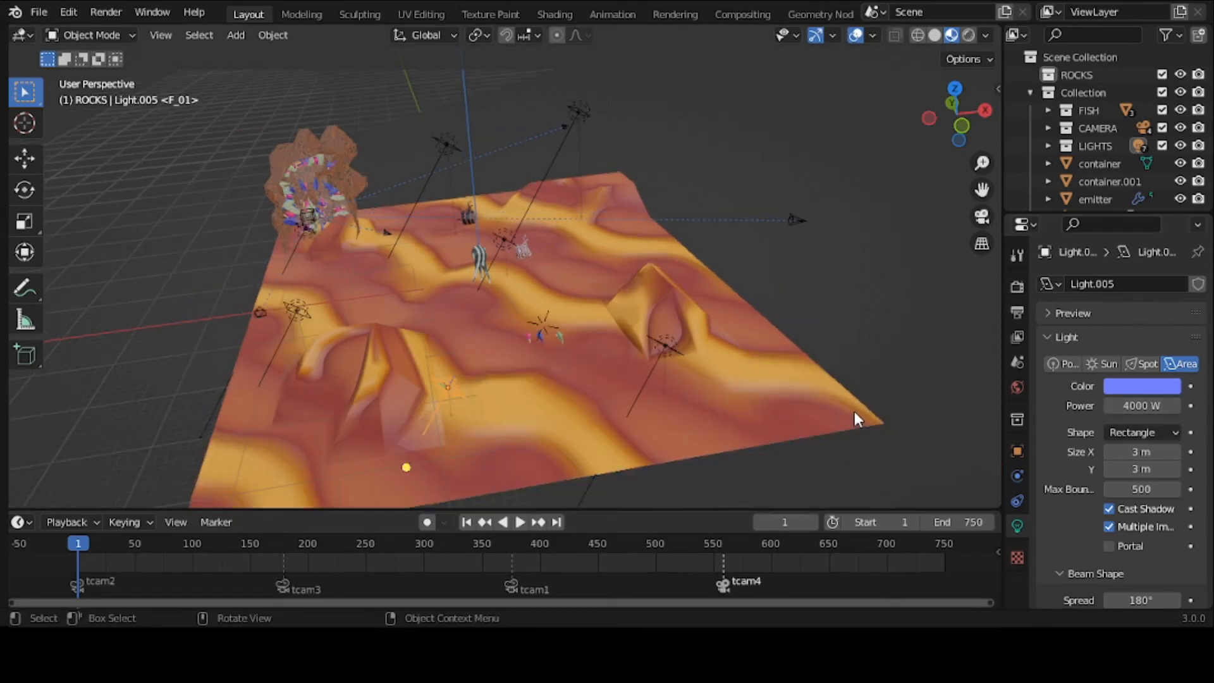
Step: Examine the placement of the area lights around the terrain from several angles and collapse the selected light's Light and Nodes settings
{"action": "middle_click_drag", "start_coordinate": [852, 414], "coordinate": [697, 415]}
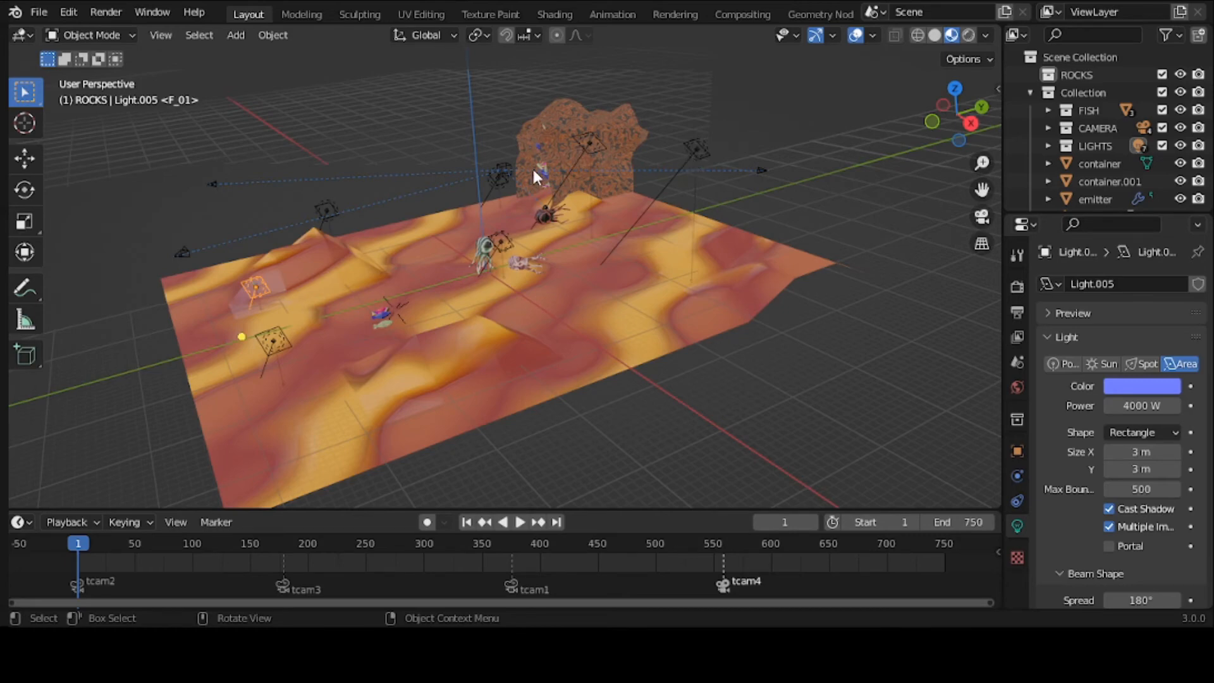
{"action": "middle_click_drag", "start_coordinate": [532, 165], "coordinate": [650, 157]}
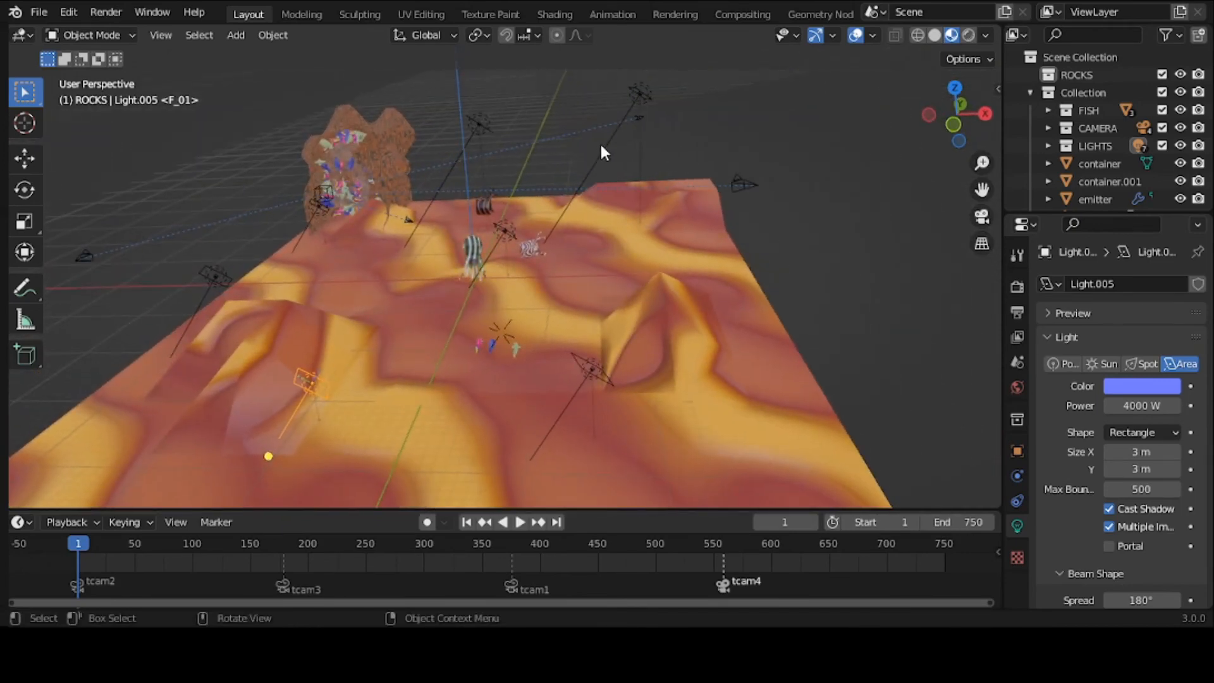
{"action": "middle_click_drag", "start_coordinate": [577, 216], "coordinate": [746, 277]}
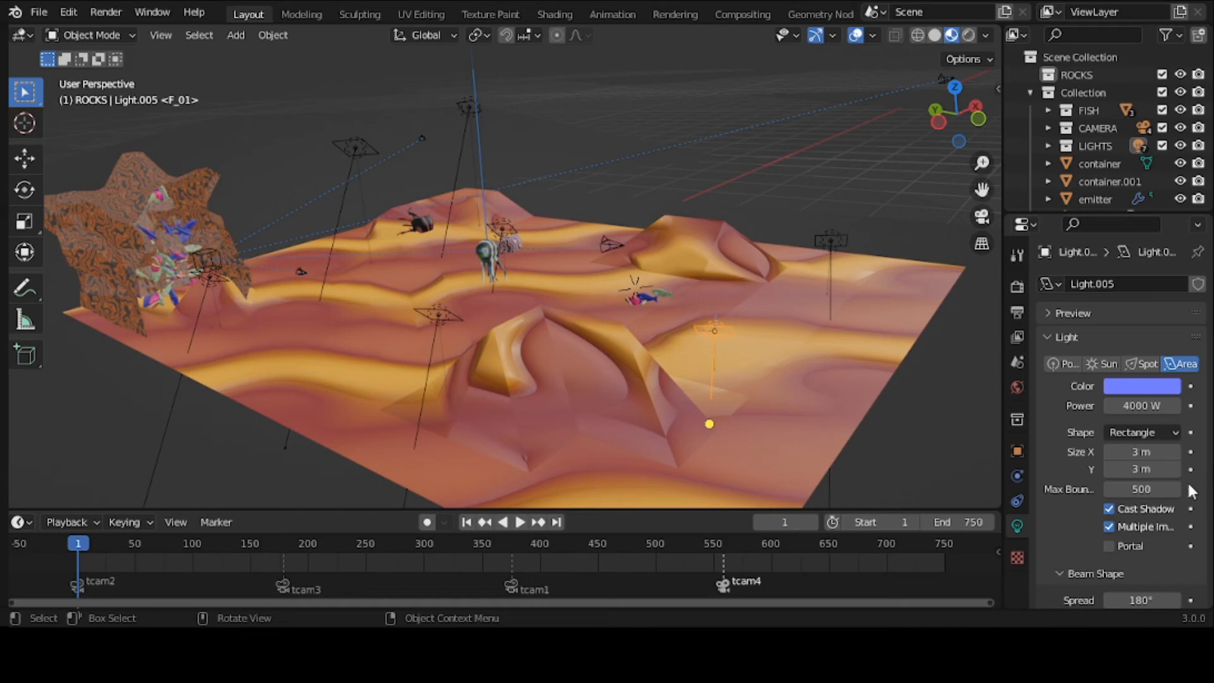
{"action": "left_click", "coordinate": [1064, 335]}
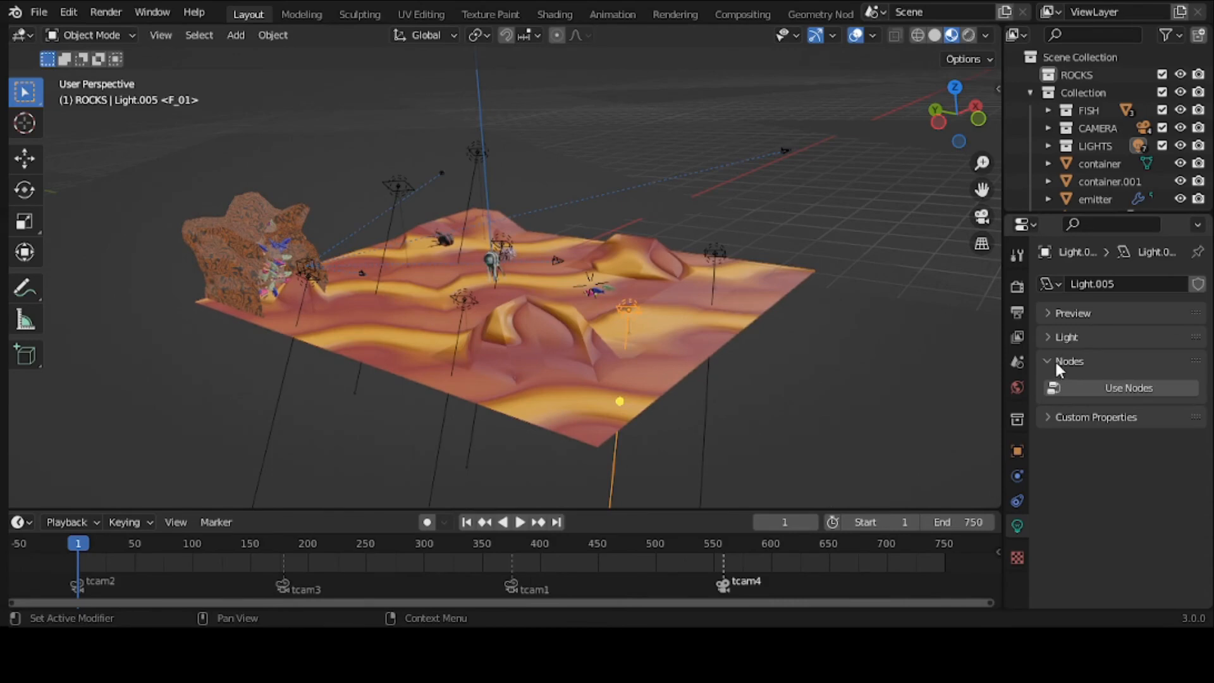
{"action": "left_click", "coordinate": [1057, 363]}
{"action": "scroll", "coordinate": [572, 242], "scroll_direction": "up", "scroll_amount": 1}
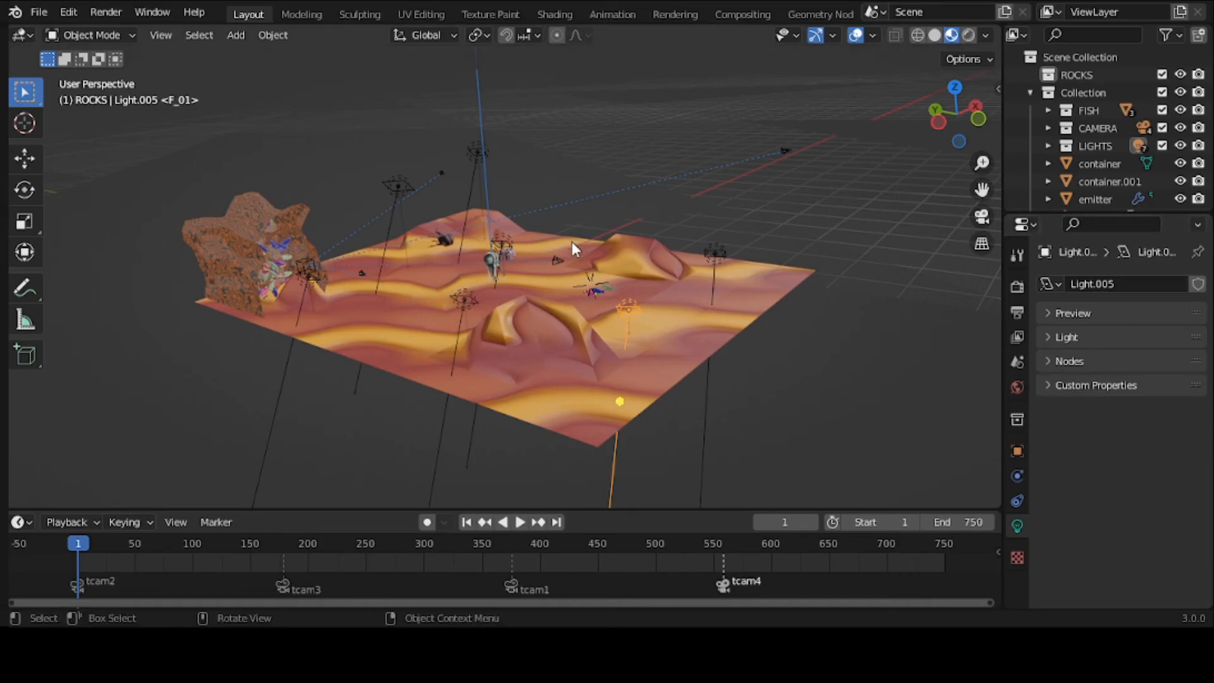
{"action": "scroll", "coordinate": [570, 240], "scroll_direction": "up", "scroll_amount": 2}
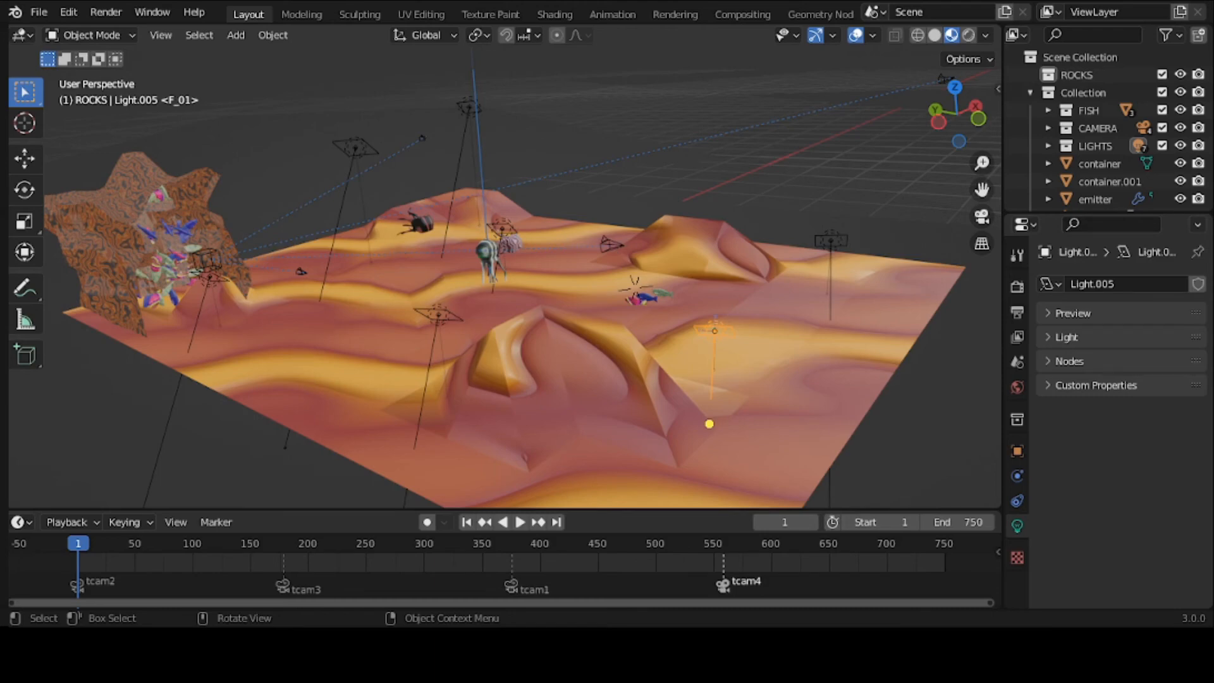
Step: Select the camera tcam3 beside the rear rock mound and review its Track To constraint and underwater.jpg background image settings
{"action": "left_click", "coordinate": [612, 244]}
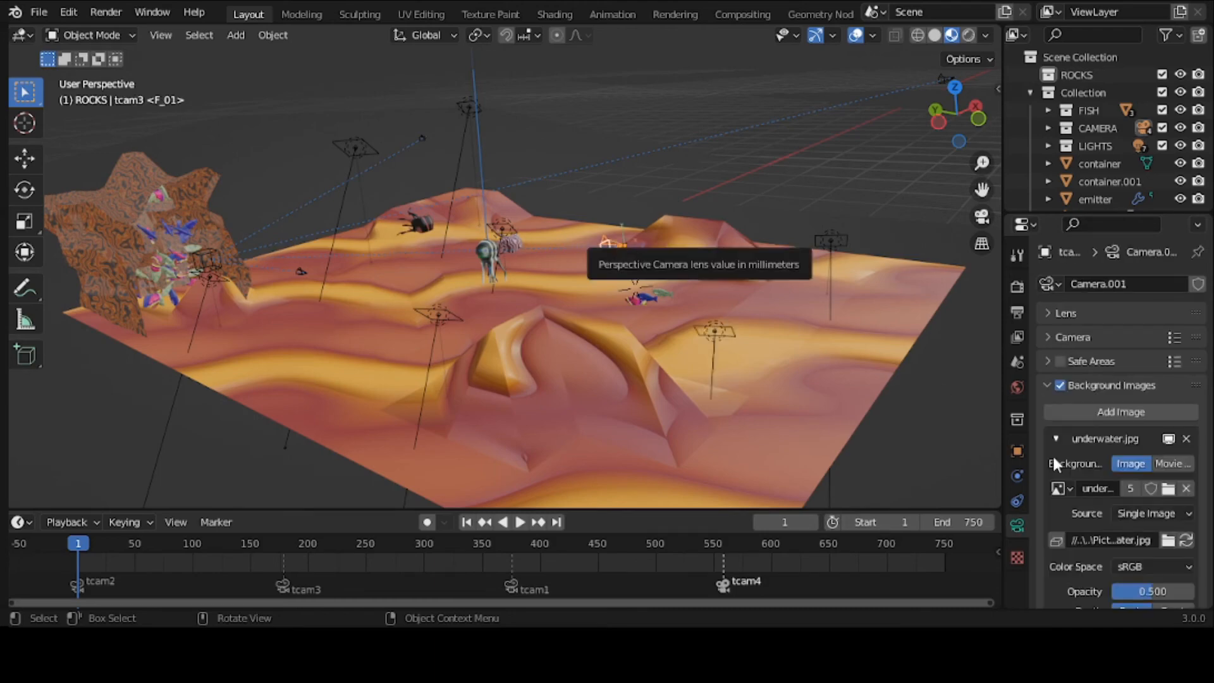
{"action": "left_click", "coordinate": [1019, 497]}
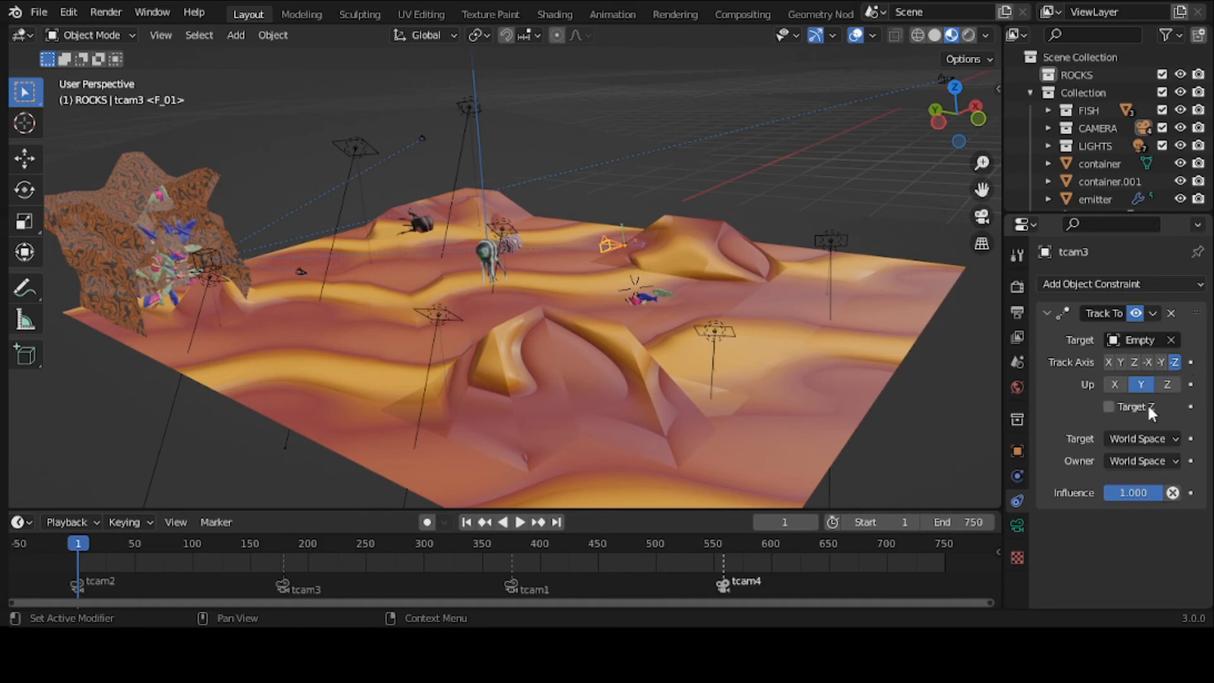
{"action": "scroll", "coordinate": [696, 275], "scroll_direction": "up", "scroll_amount": 3}
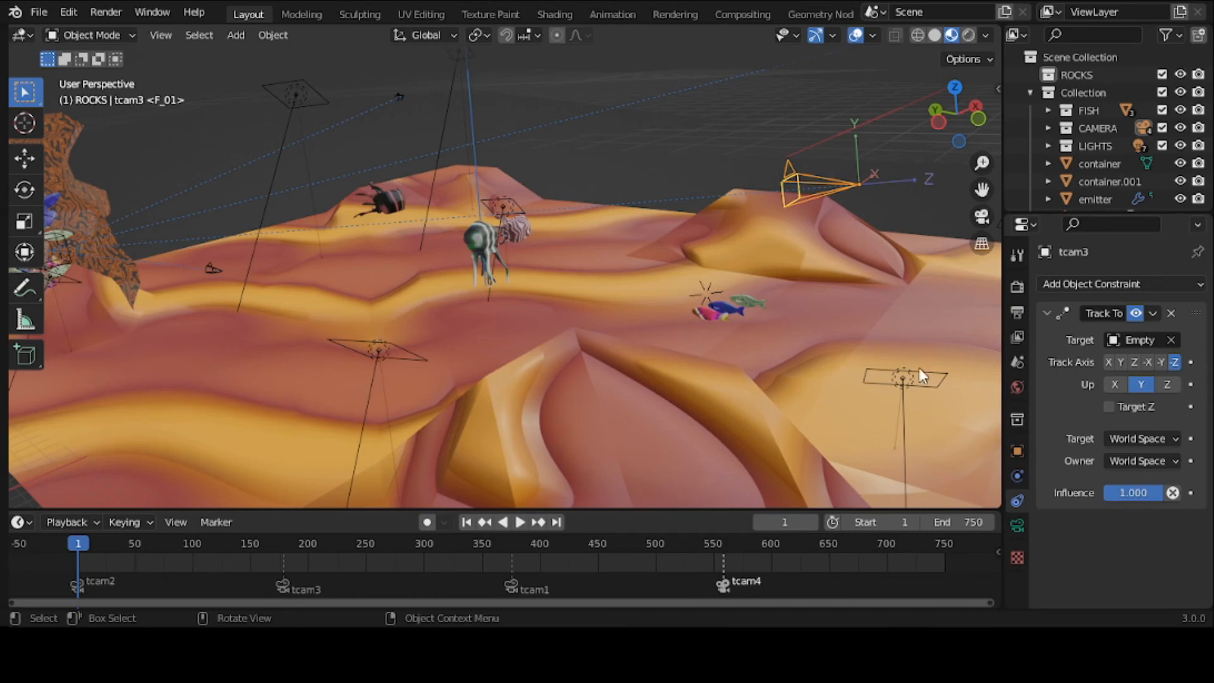
{"action": "left_click", "coordinate": [1017, 526]}
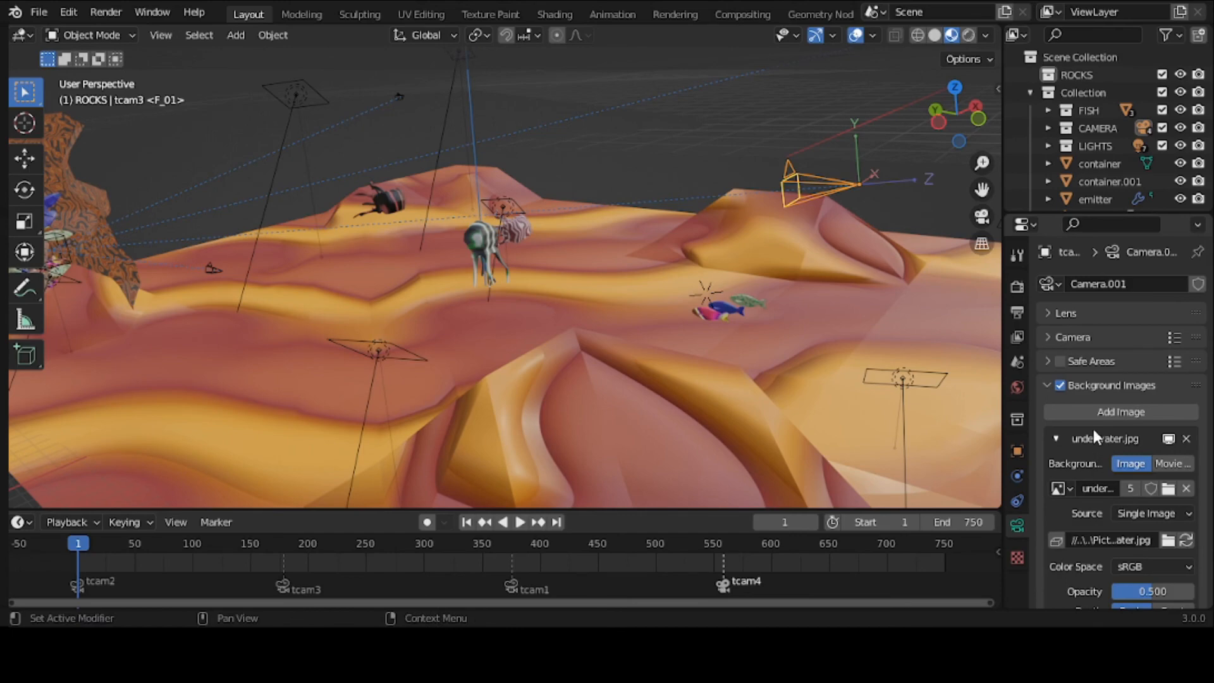
{"action": "scroll", "coordinate": [1094, 428], "scroll_direction": "down", "scroll_amount": 1}
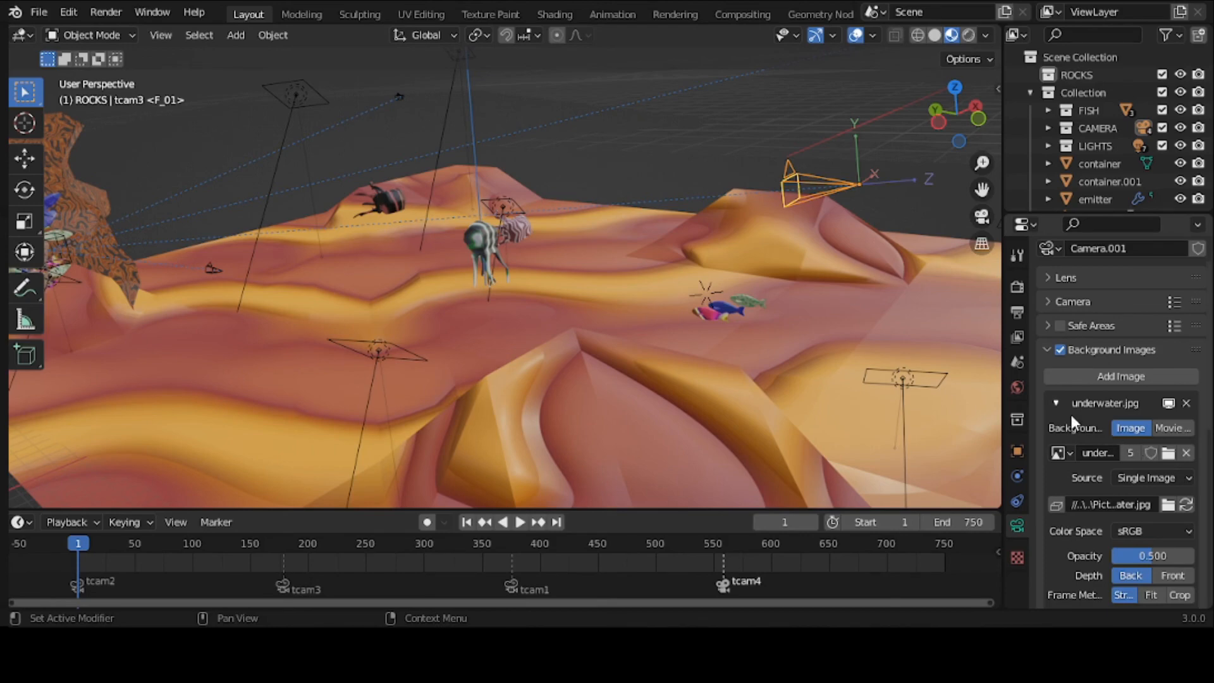
Step: Set tcam3 as the active scene camera, look through it, and collapse the underwater.jpg background image settings
{"action": "left_click", "coordinate": [170, 37]}
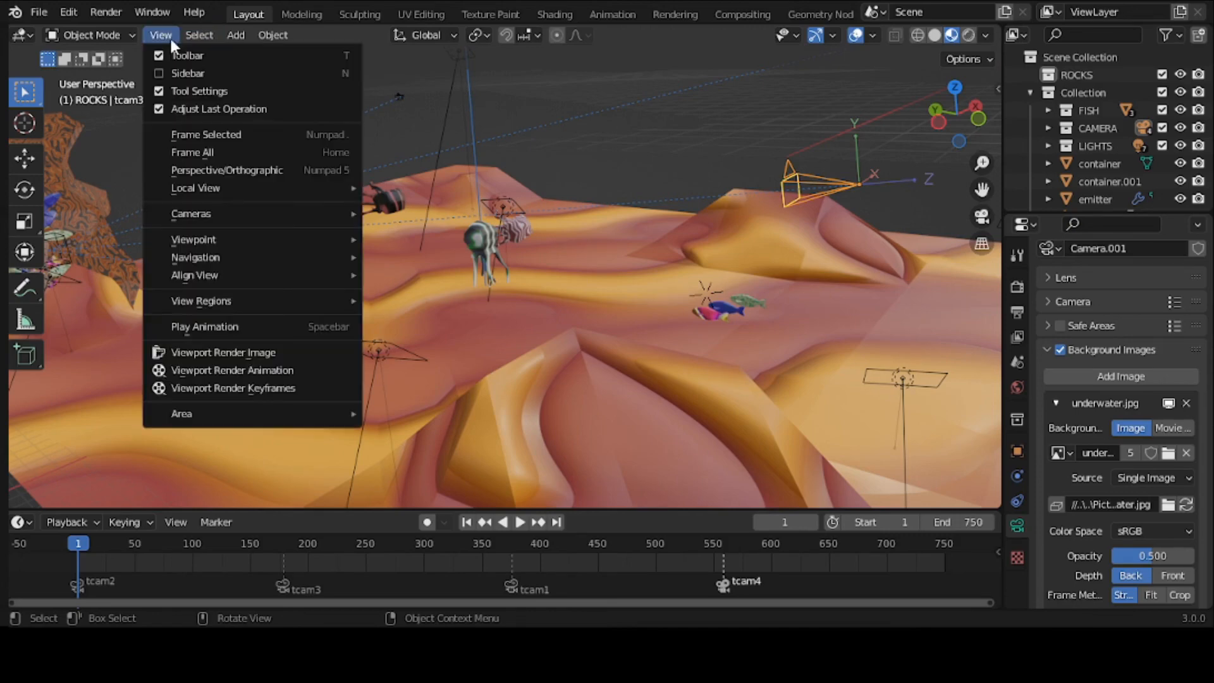
{"action": "mouse_move", "coordinate": [193, 214]}
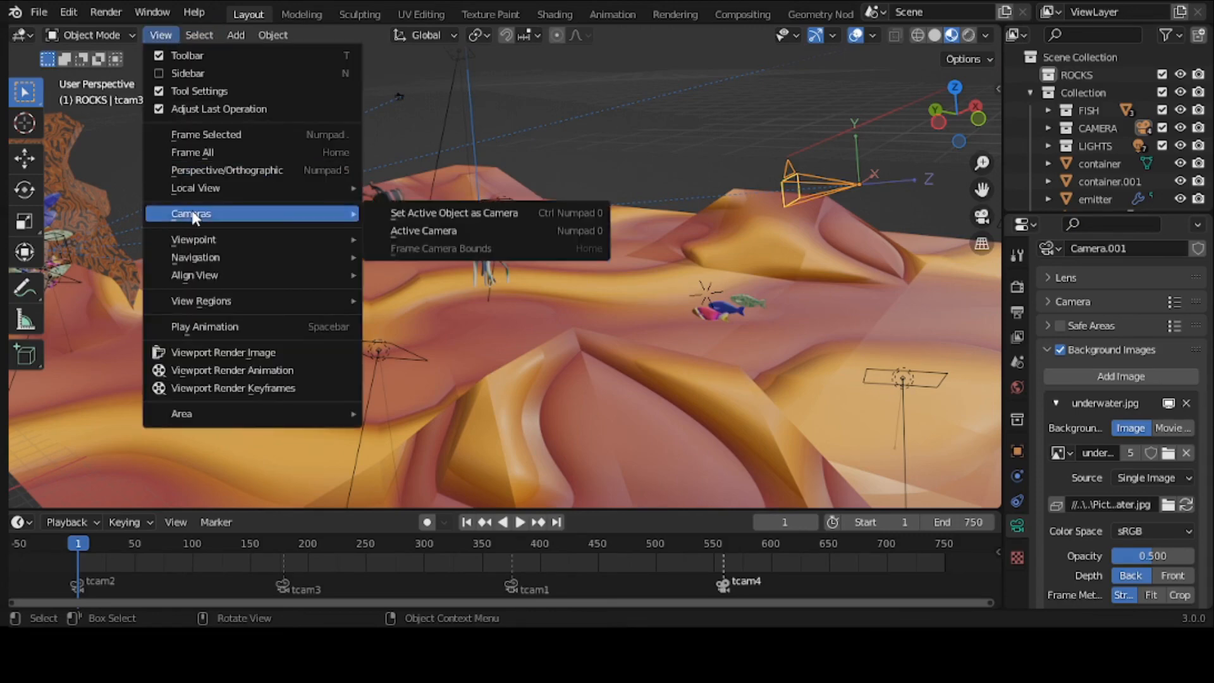
{"action": "left_click", "coordinate": [394, 212]}
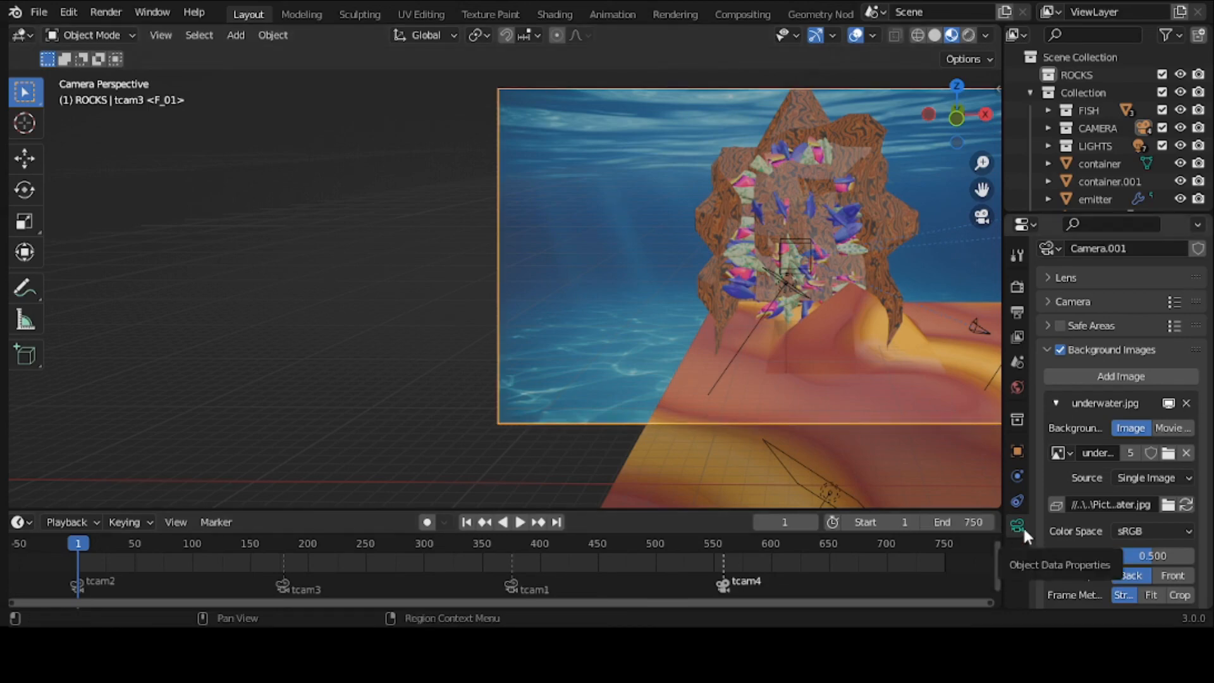
{"action": "left_click", "coordinate": [1056, 404]}
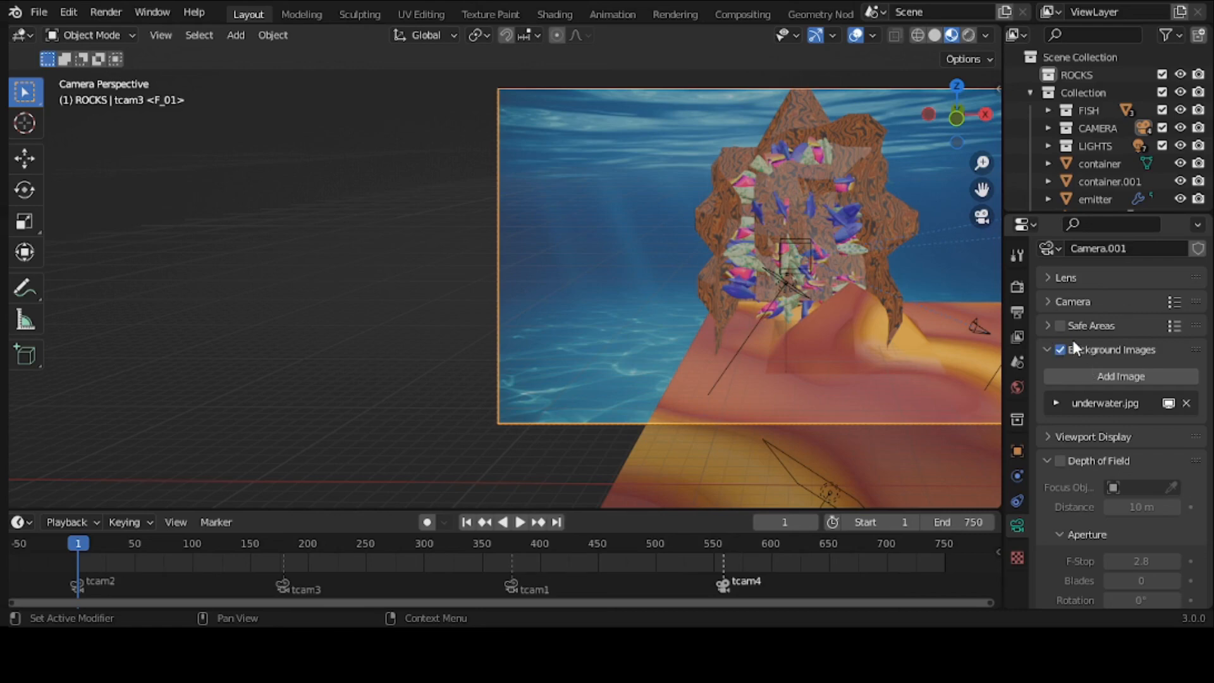
{"action": "left_click", "coordinate": [758, 469]}
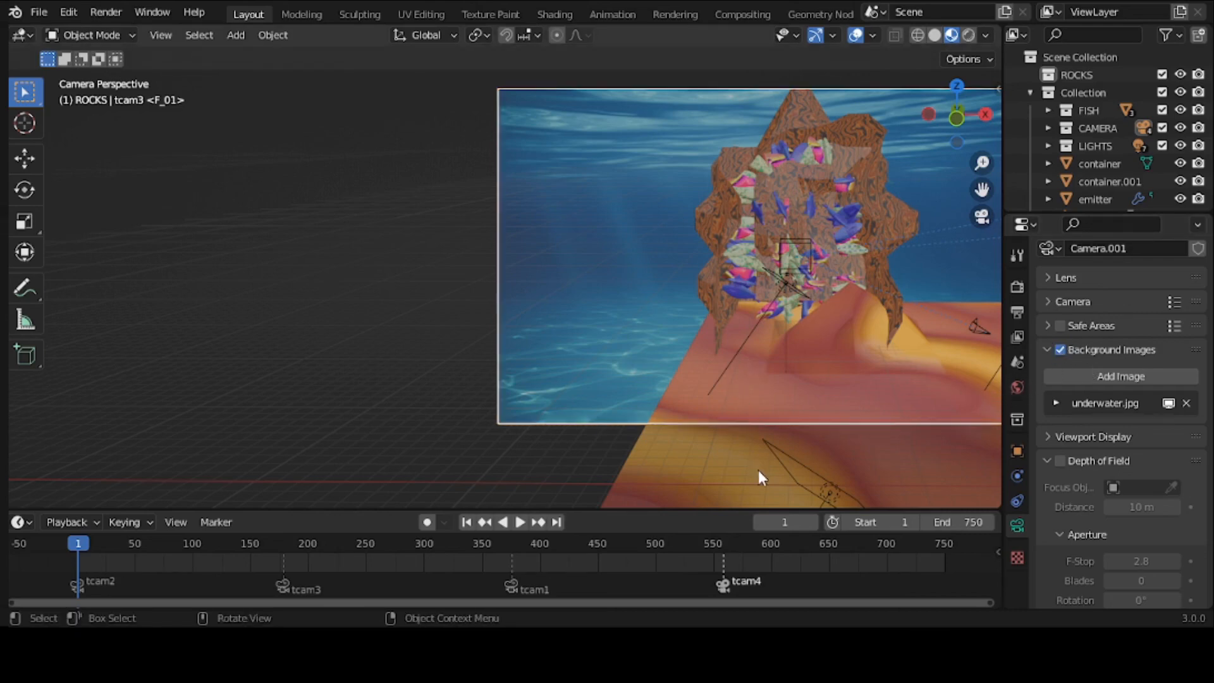
{"action": "left_click_drag", "start_coordinate": [981, 188], "coordinate": [753, 303]}
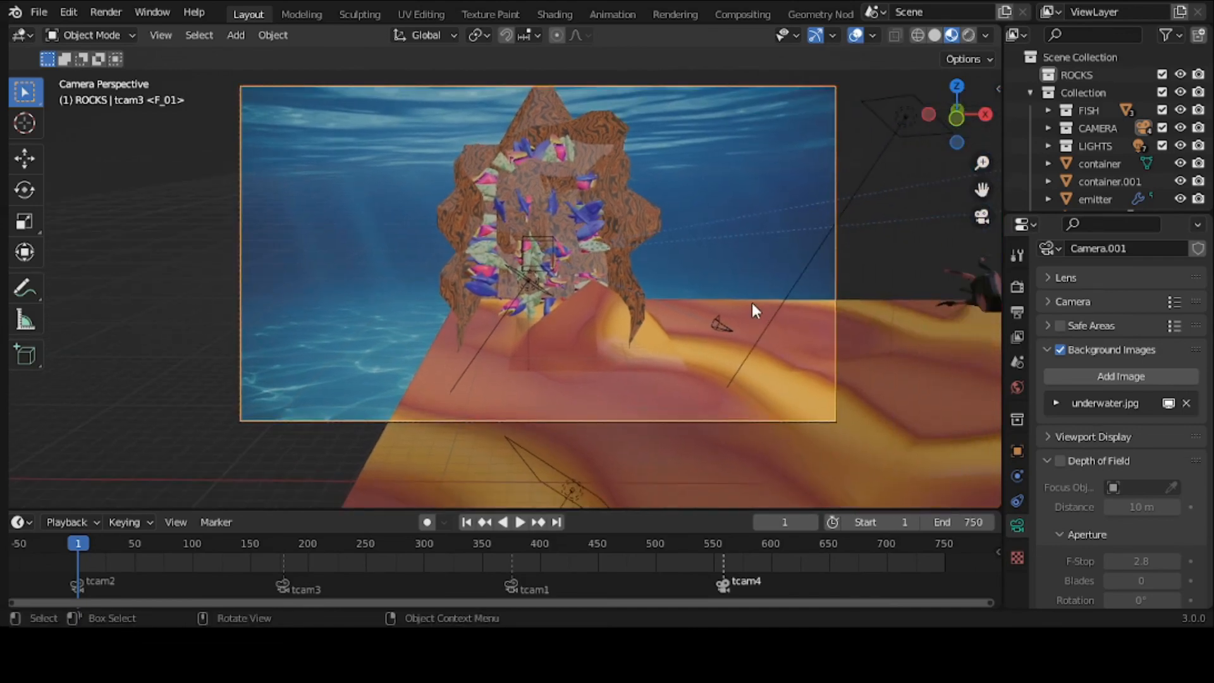